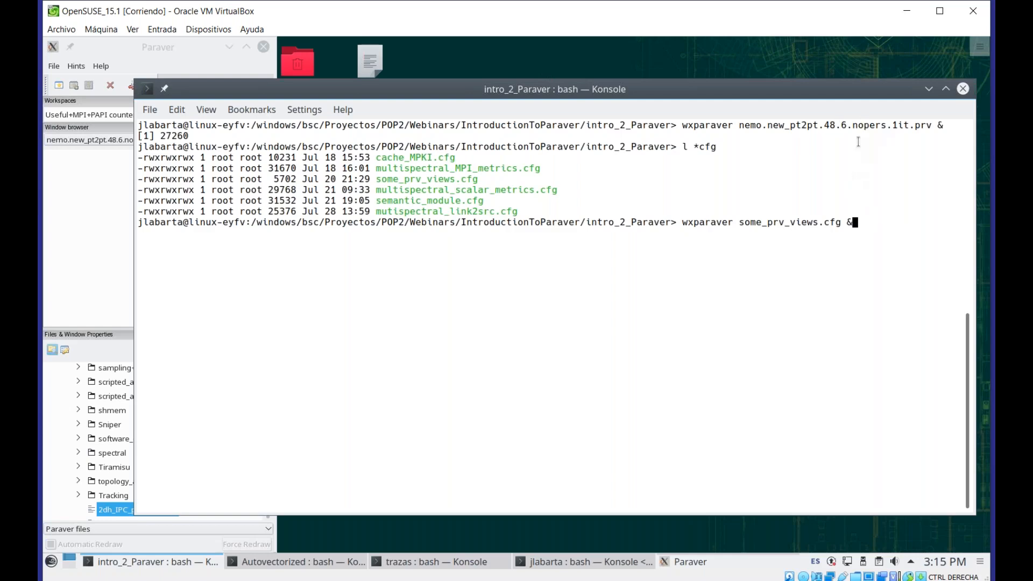
# Launch Paraver with the some_prv_views.cfg configuration and minimize the terminal window
pyautogui.press('Return')
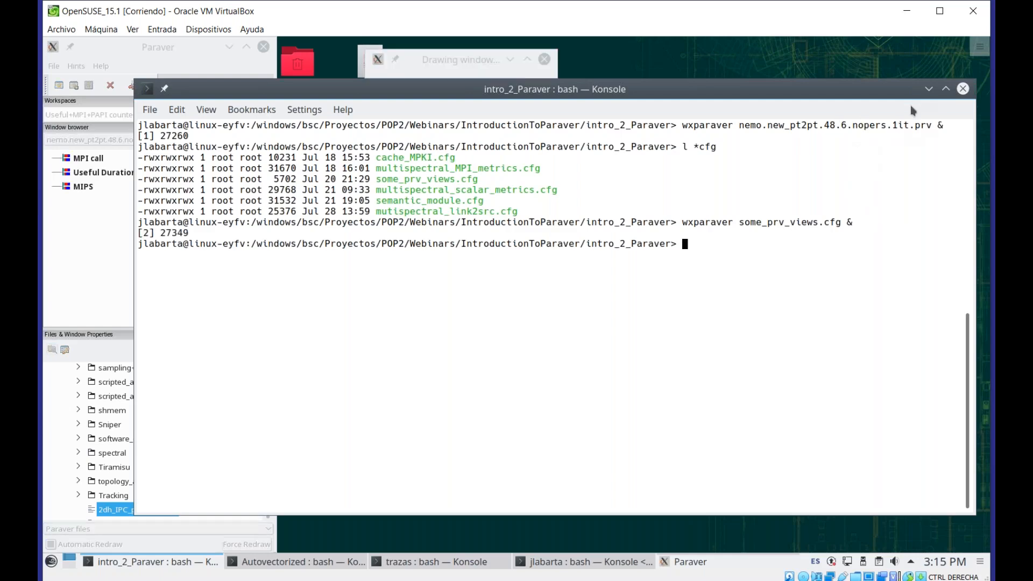
pyautogui.click(928, 88)
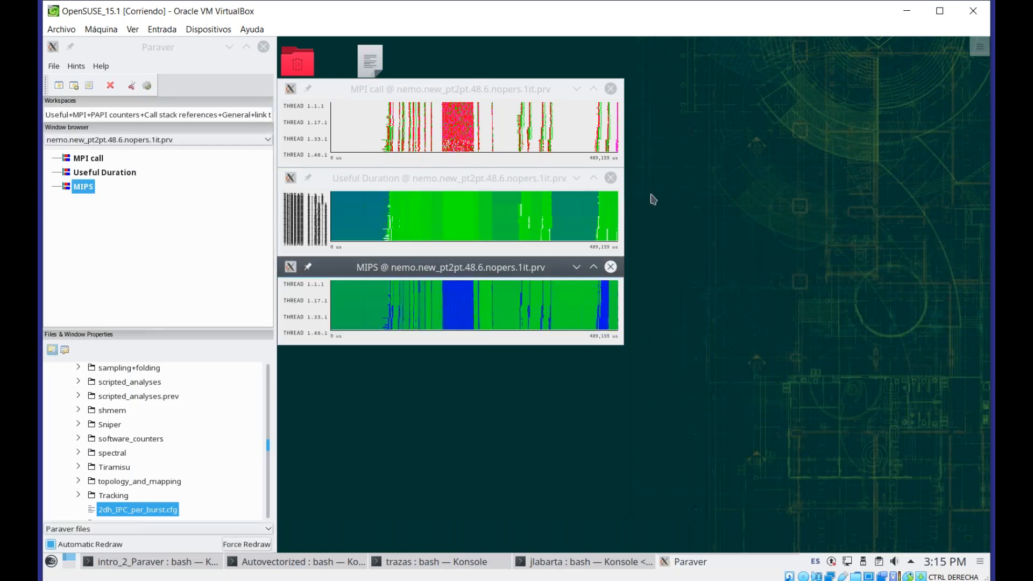
# Inspect the MPI call timeline's info panel and its color legend for MPI calls, then hide the info panel
pyautogui.click(459, 89)
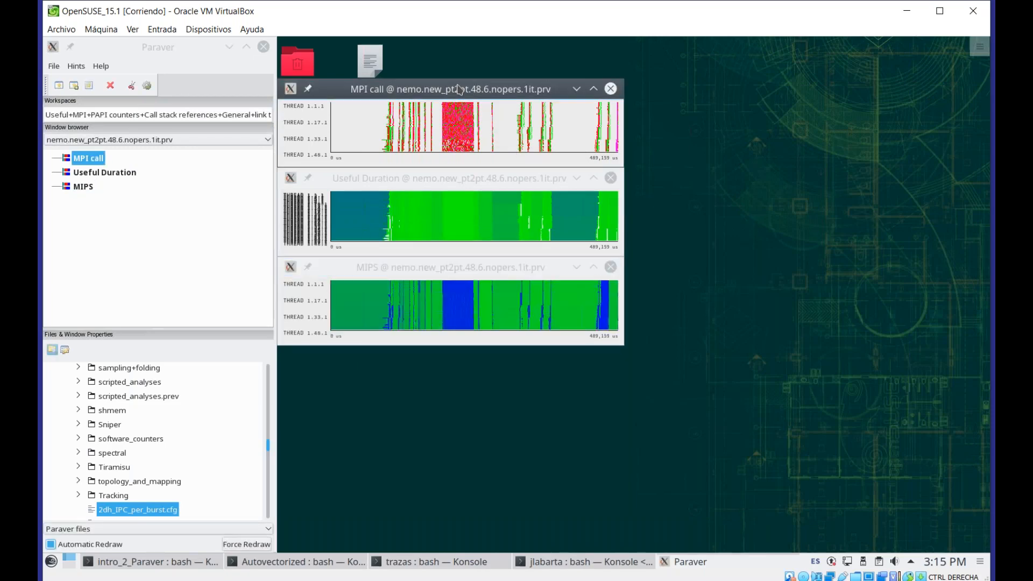
pyautogui.click(461, 129)
pyautogui.click(395, 177)
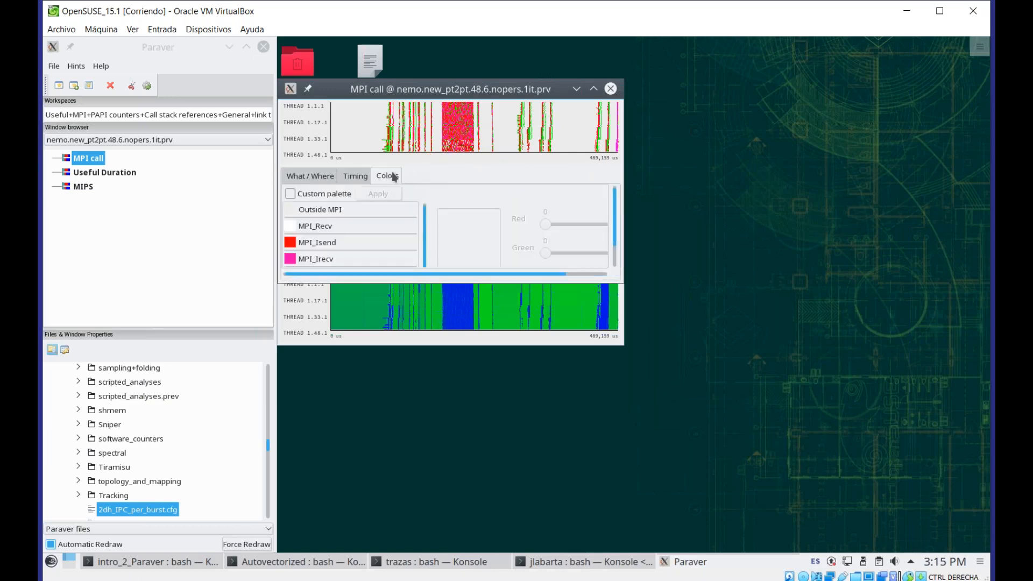
pyautogui.moveTo(424, 225); pyautogui.dragTo(424, 254)
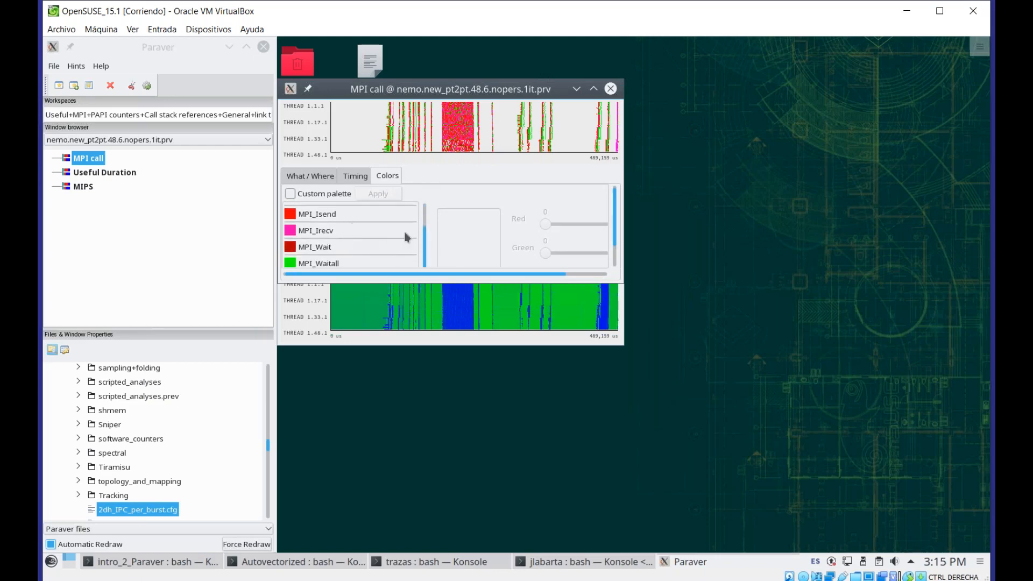
pyautogui.scroll(2, 424, 261)
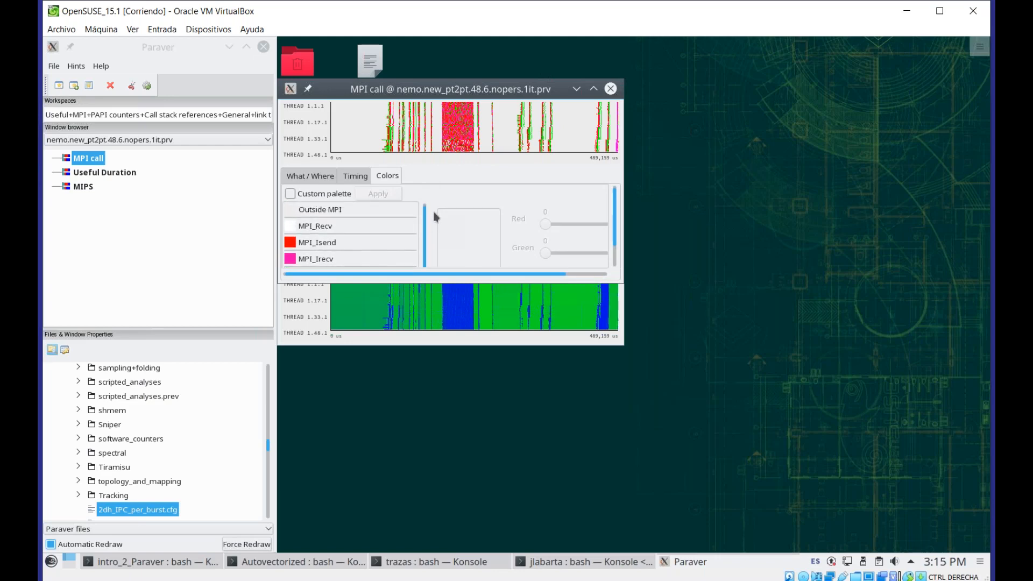
pyautogui.rightClick(446, 129)
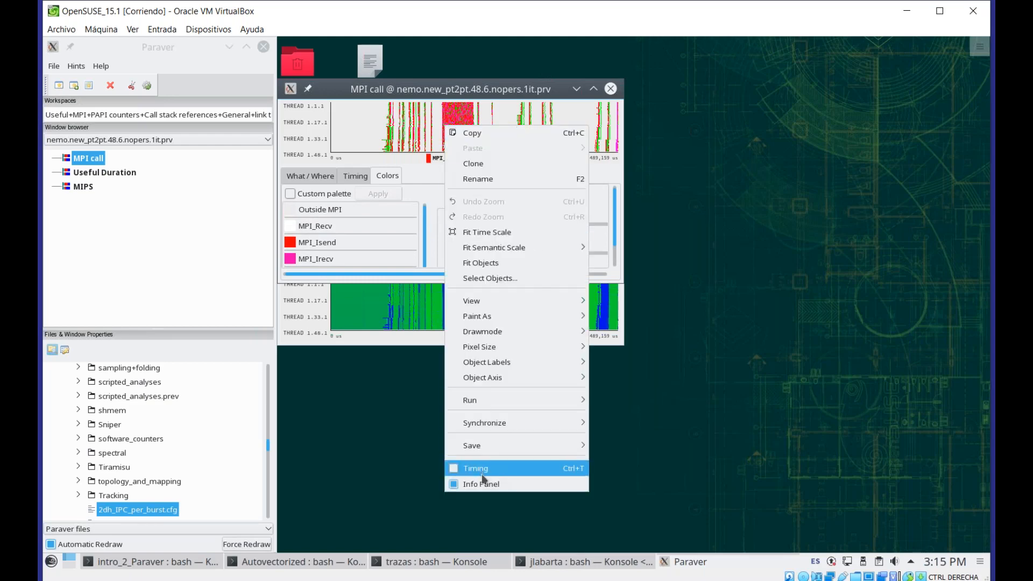
pyautogui.click(464, 482)
# Open the info panel of the MIPS timeline and browse its color legend of MIPS value ranges
pyautogui.click(456, 271)
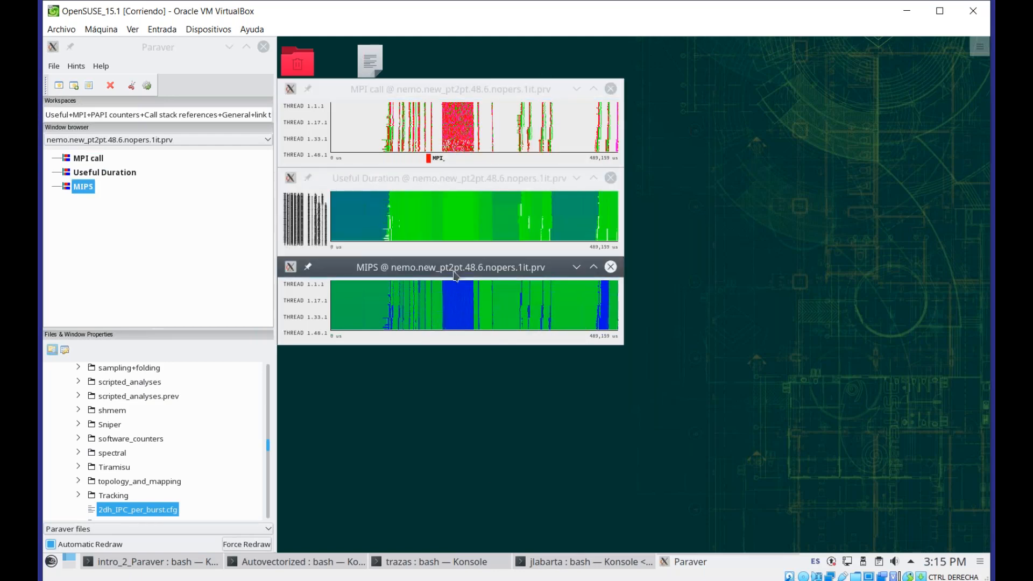
pyautogui.click(367, 312)
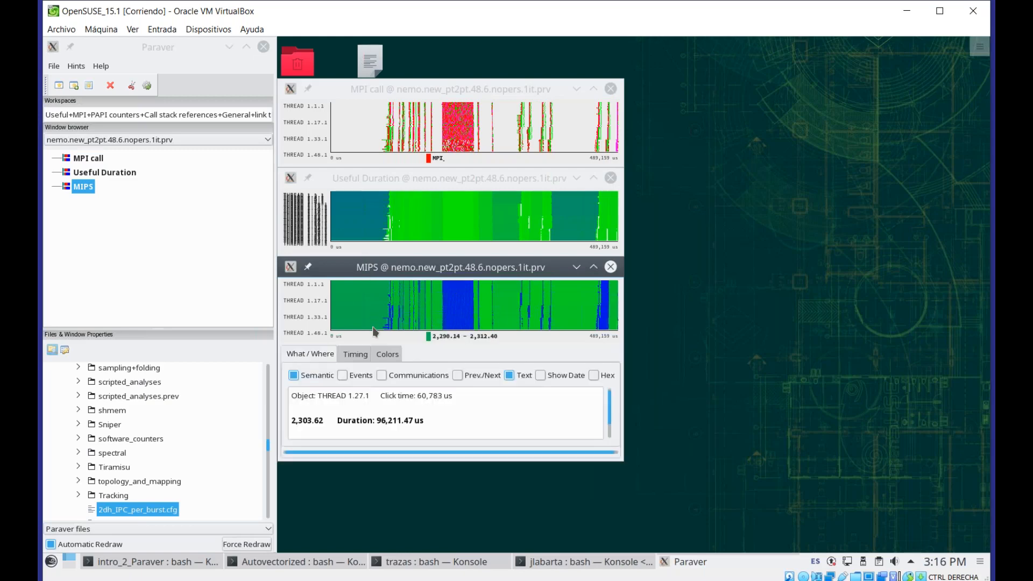
pyautogui.click(388, 355)
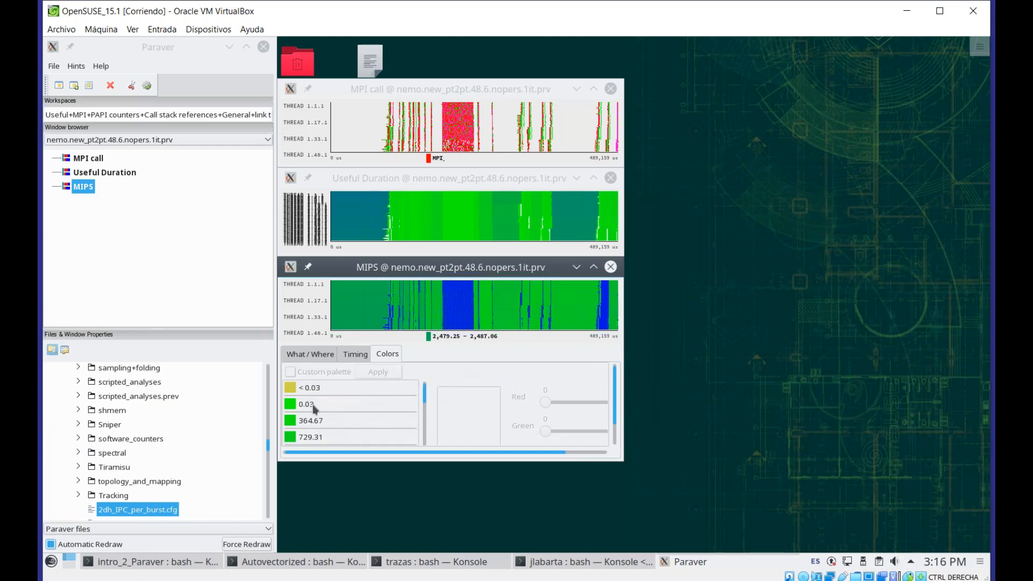
pyautogui.moveTo(424, 395); pyautogui.dragTo(417, 471)
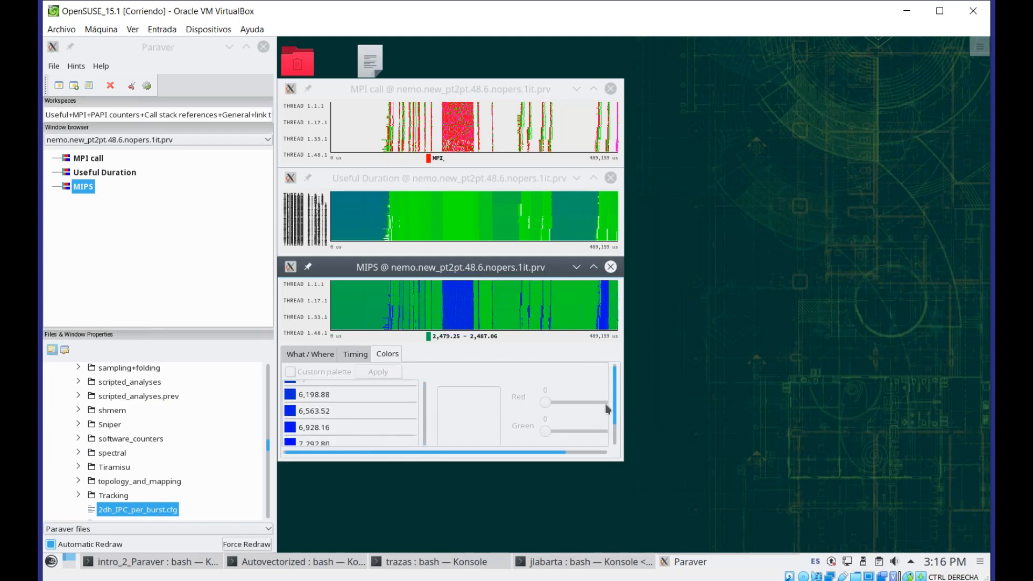
pyautogui.moveTo(615, 421); pyautogui.dragTo(614, 446)
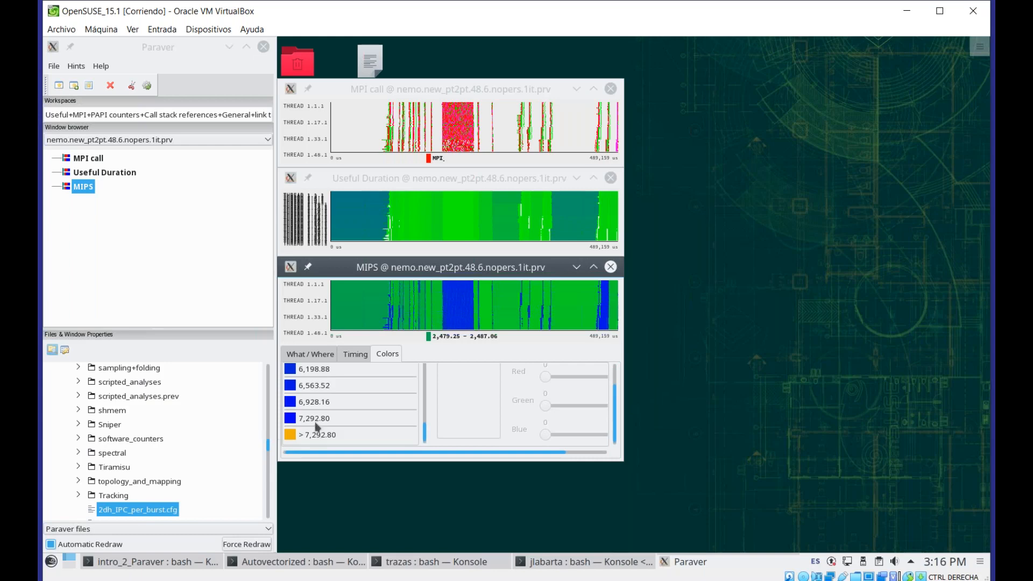
# Show the MIPS window's properties with minimum and maximum MIPS, review the legend, and hide the info panel
pyautogui.click(64, 350)
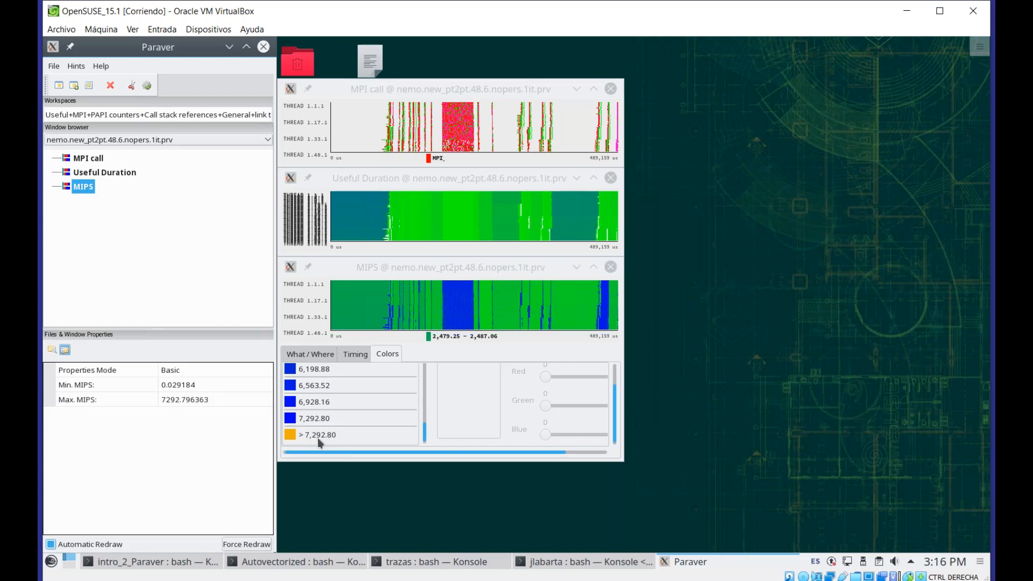
pyautogui.moveTo(425, 436); pyautogui.dragTo(426, 371)
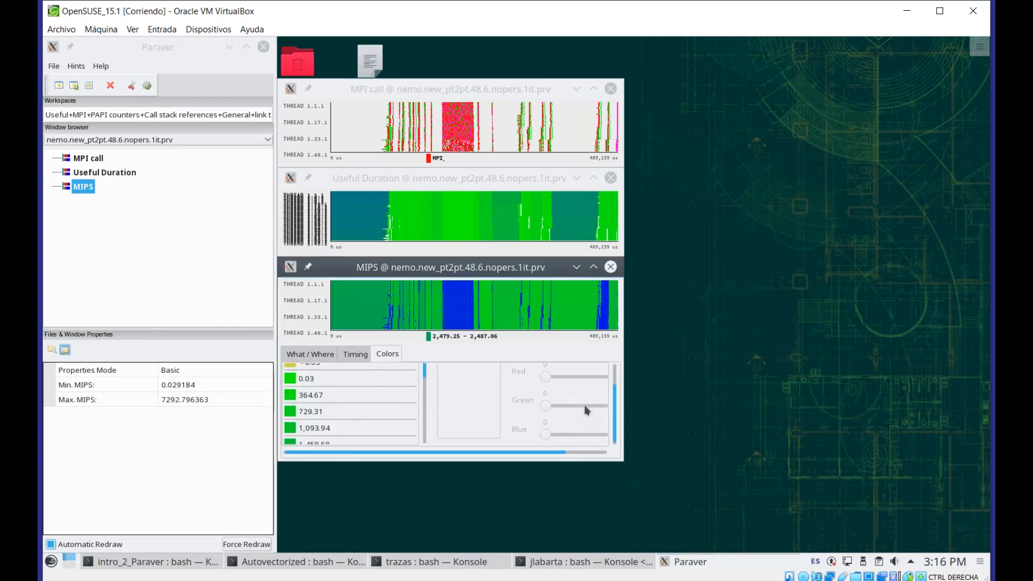
pyautogui.moveTo(614, 412); pyautogui.dragTo(624, 379)
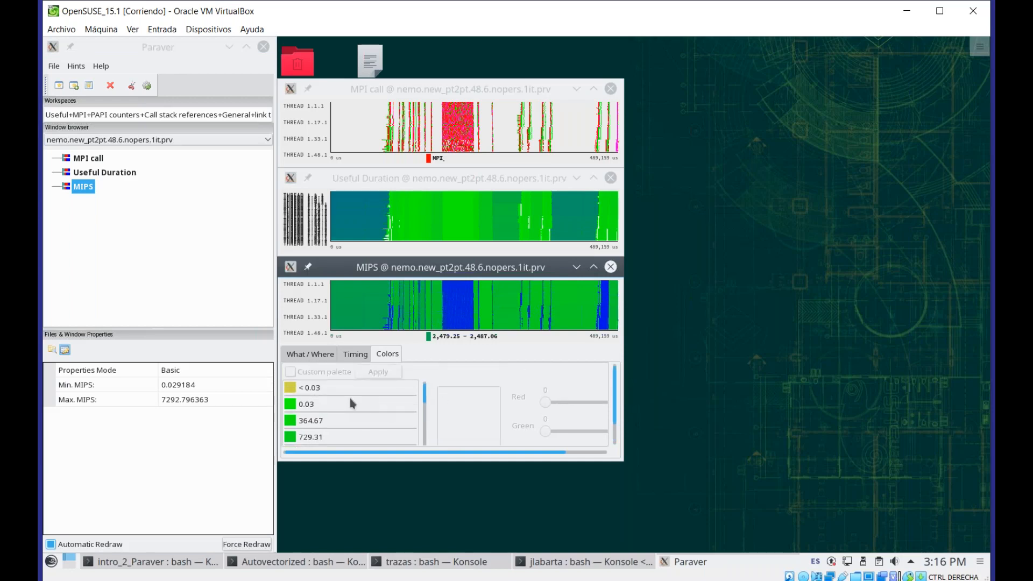
pyautogui.rightClick(414, 353)
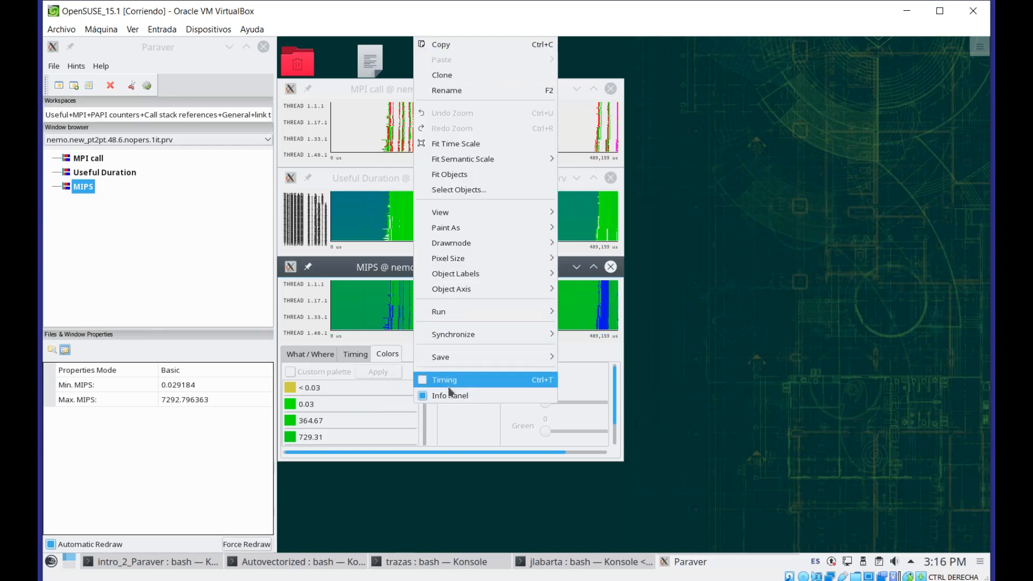
pyautogui.click(454, 394)
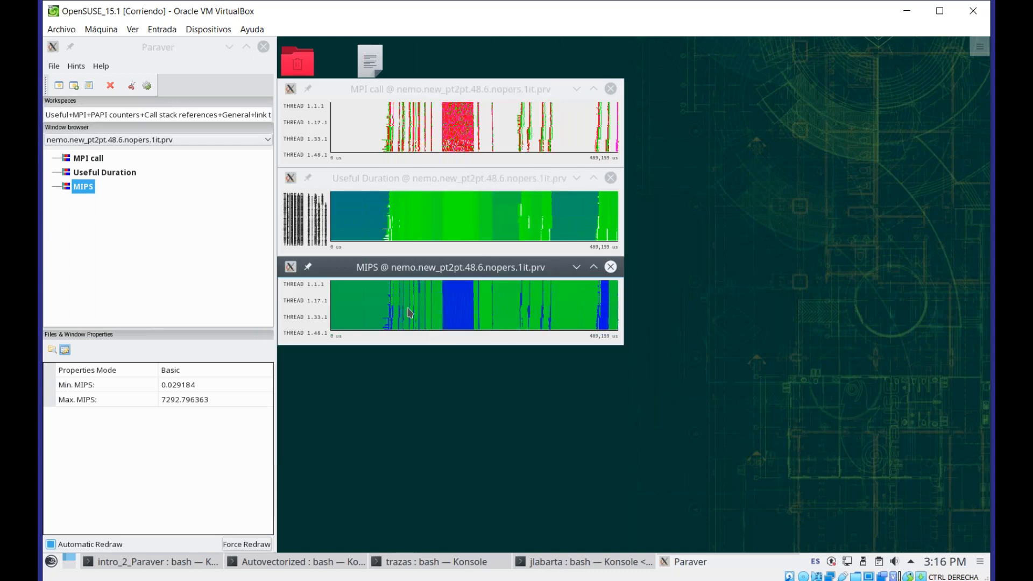
# Remove the MIPS window from synchronization group 1 and restore its full time scale
pyautogui.moveTo(394, 297); pyautogui.dragTo(428, 301)
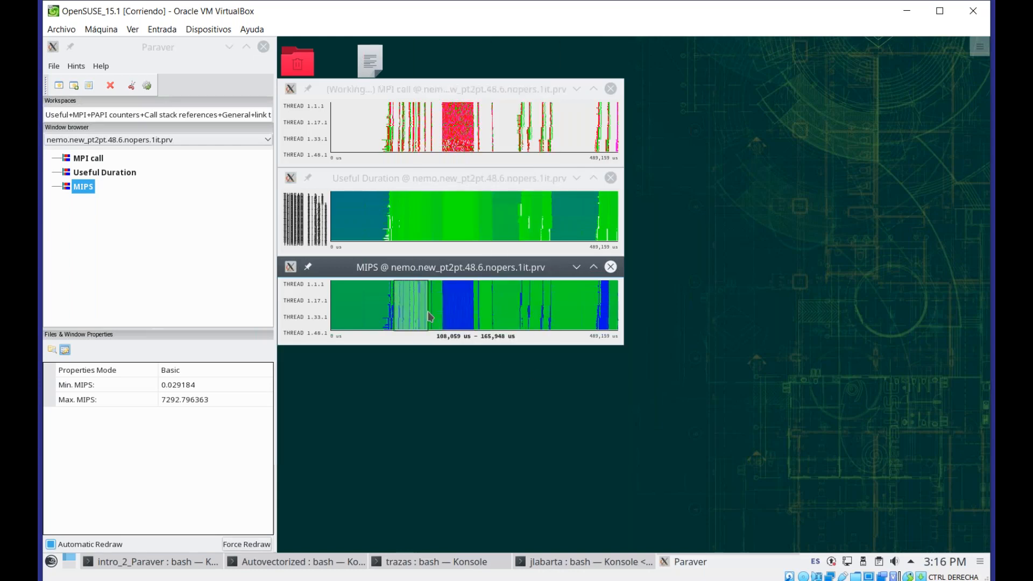
pyautogui.rightClick(510, 309)
pyautogui.moveTo(586, 506)
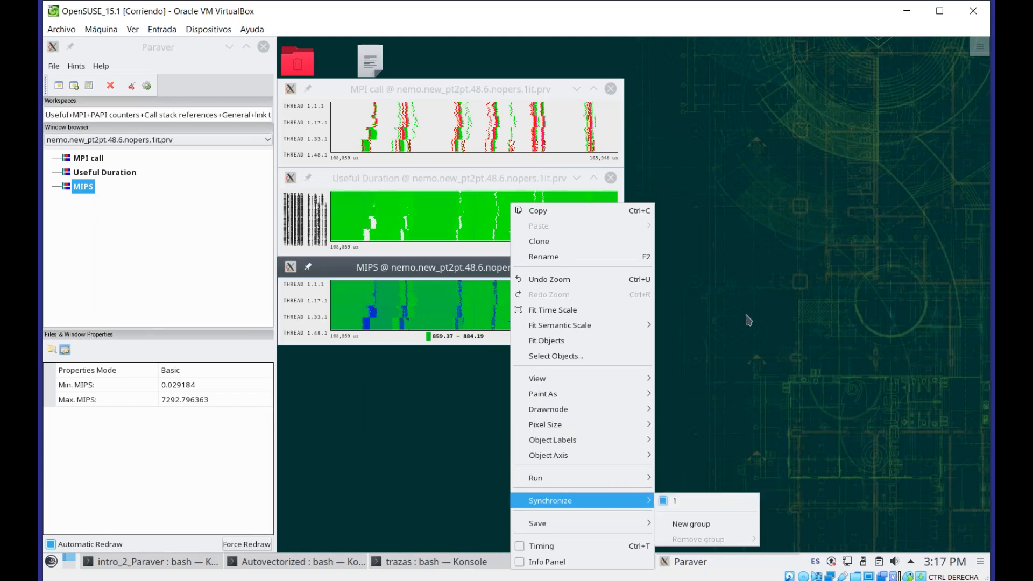
pyautogui.click(674, 501)
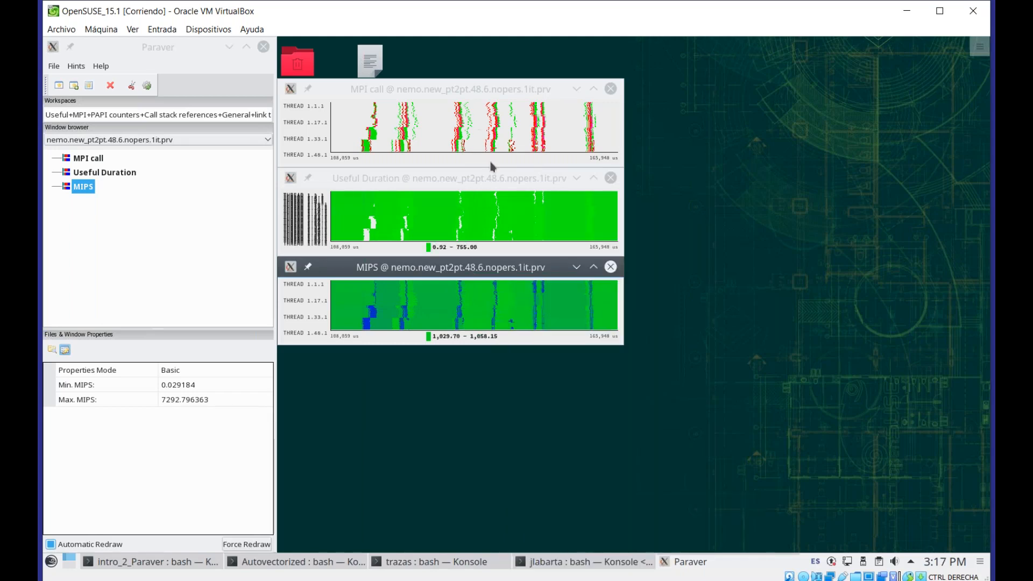
pyautogui.rightClick(442, 314)
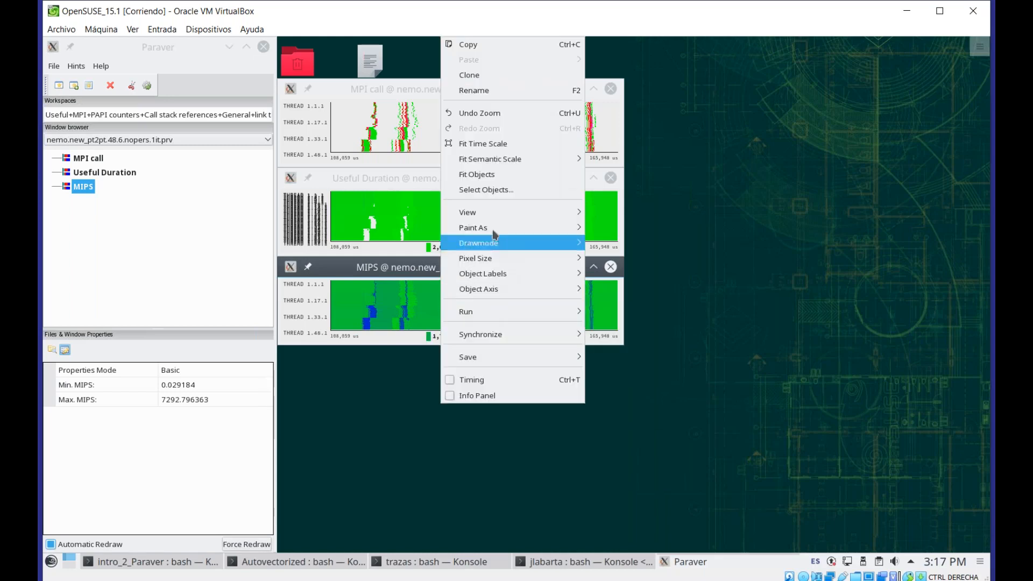
pyautogui.click(557, 149)
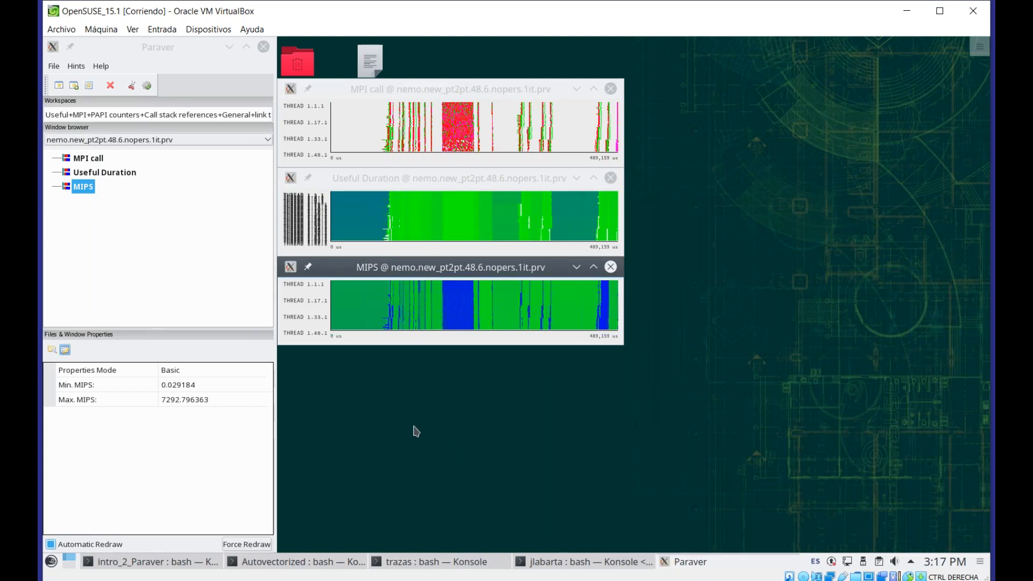
# Clone the MIPS window and place the copy beside the original
pyautogui.rightClick(450, 304)
pyautogui.click(479, 241)
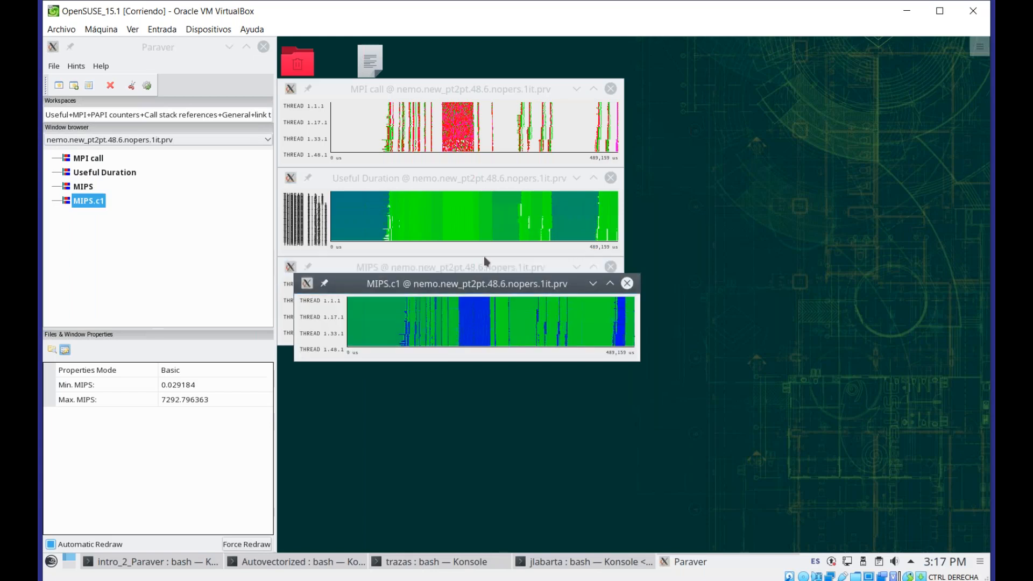
pyautogui.moveTo(447, 275)
pyautogui.mouseDown()
pyautogui.moveTo(698, 289)
pyautogui.moveTo(794, 262)
pyautogui.mouseUp()
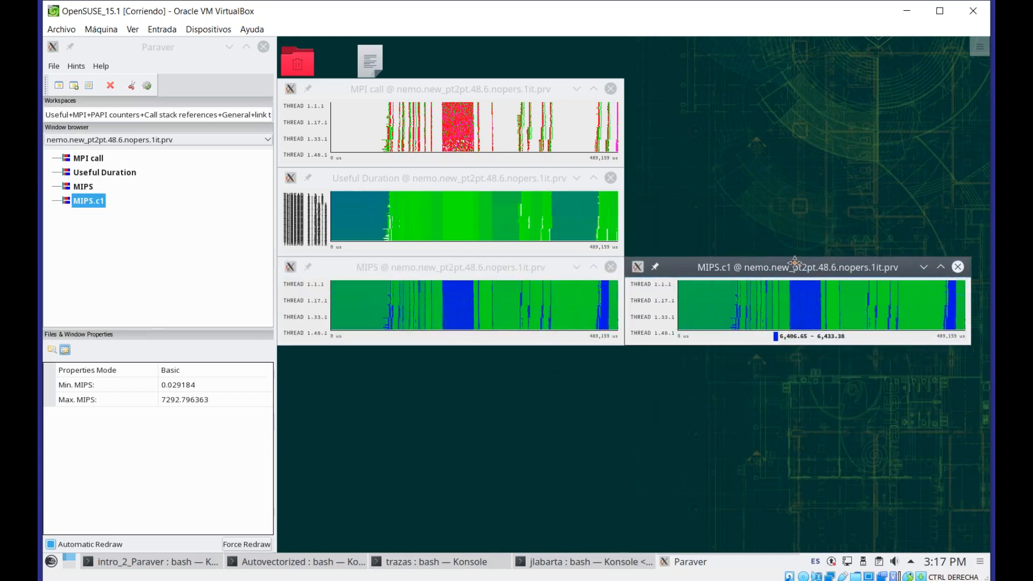
# Assign the cloned MIPS window to a new synchronization group
pyautogui.rightClick(798, 305)
pyautogui.moveTo(863, 506)
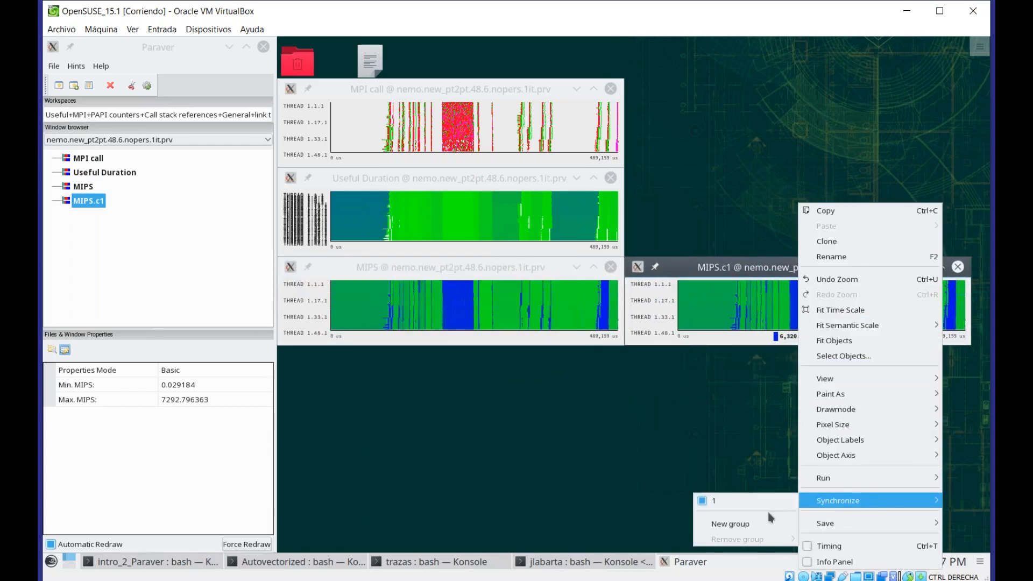
pyautogui.click(764, 522)
pyautogui.rightClick(749, 306)
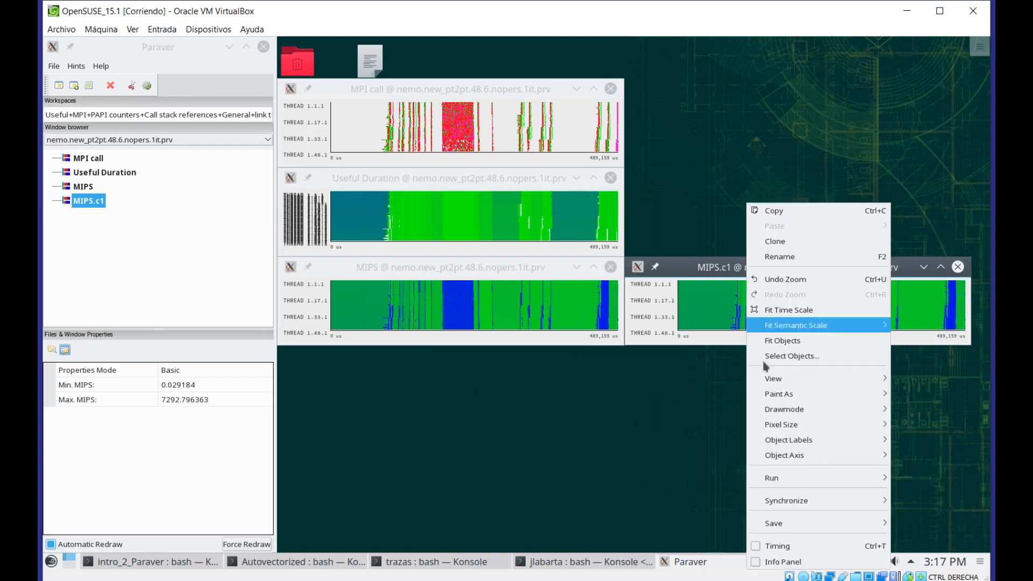
pyautogui.moveTo(796, 500)
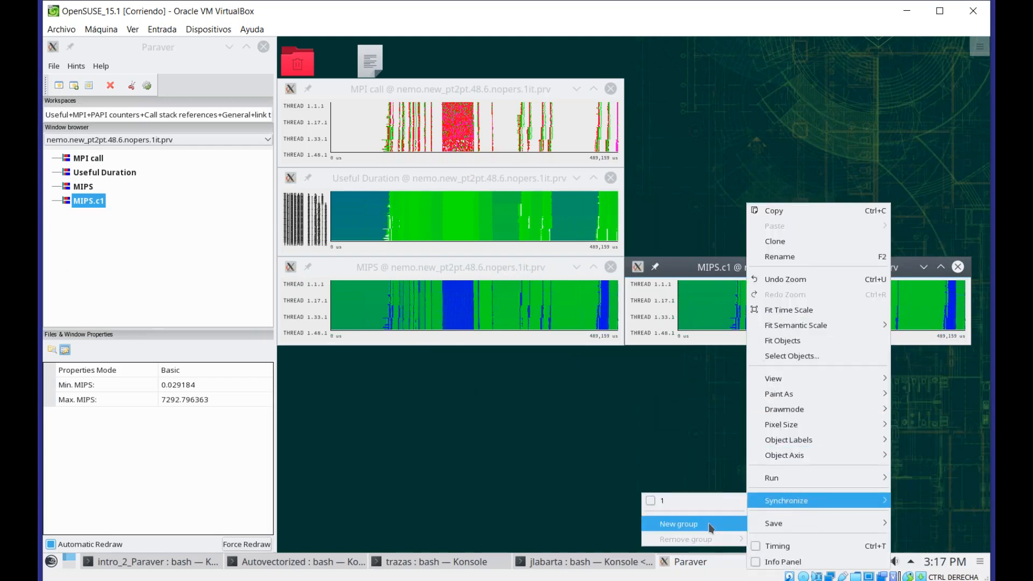
pyautogui.click(709, 524)
pyautogui.rightClick(751, 409)
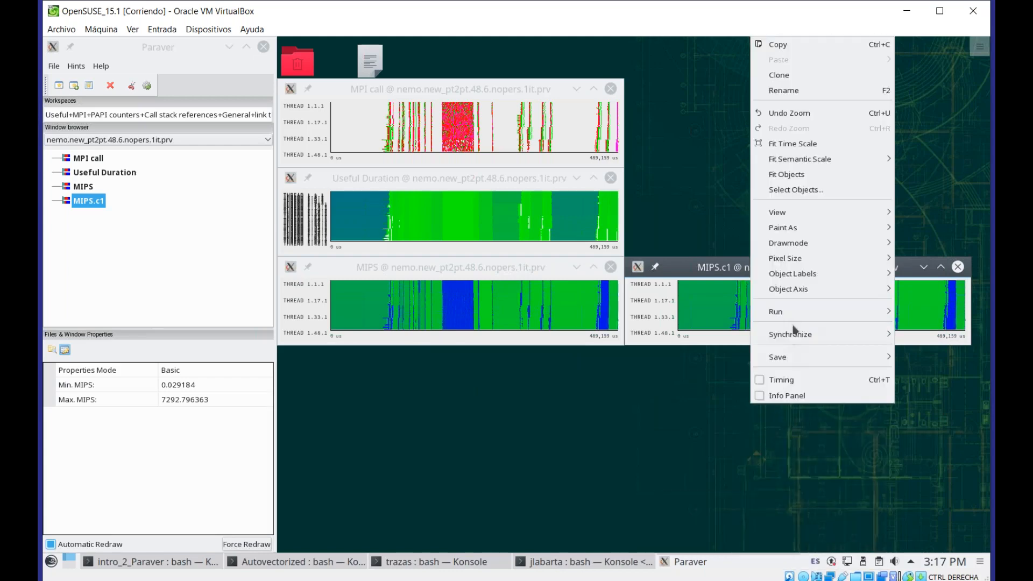
pyautogui.moveTo(794, 331)
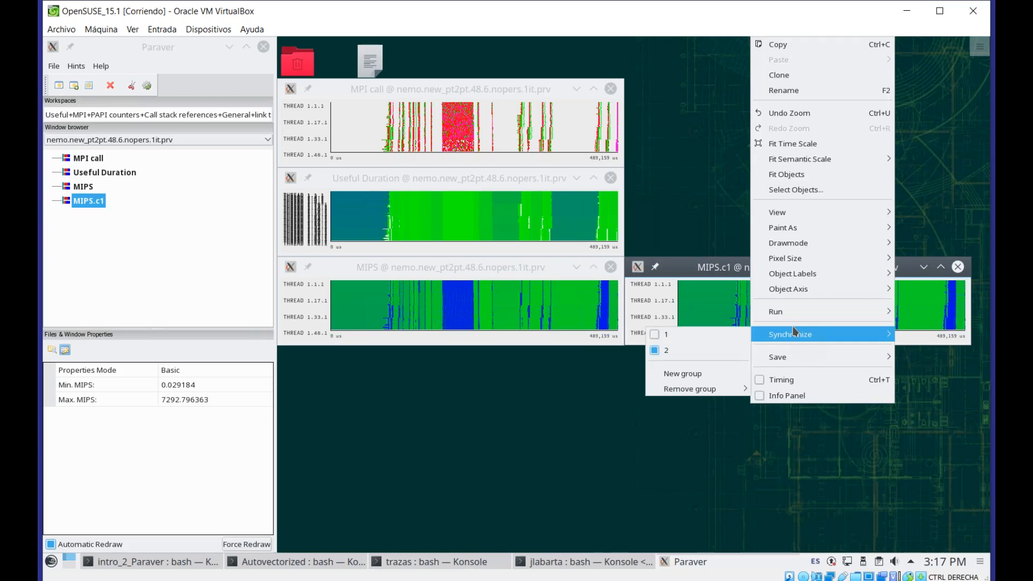
pyautogui.click(717, 215)
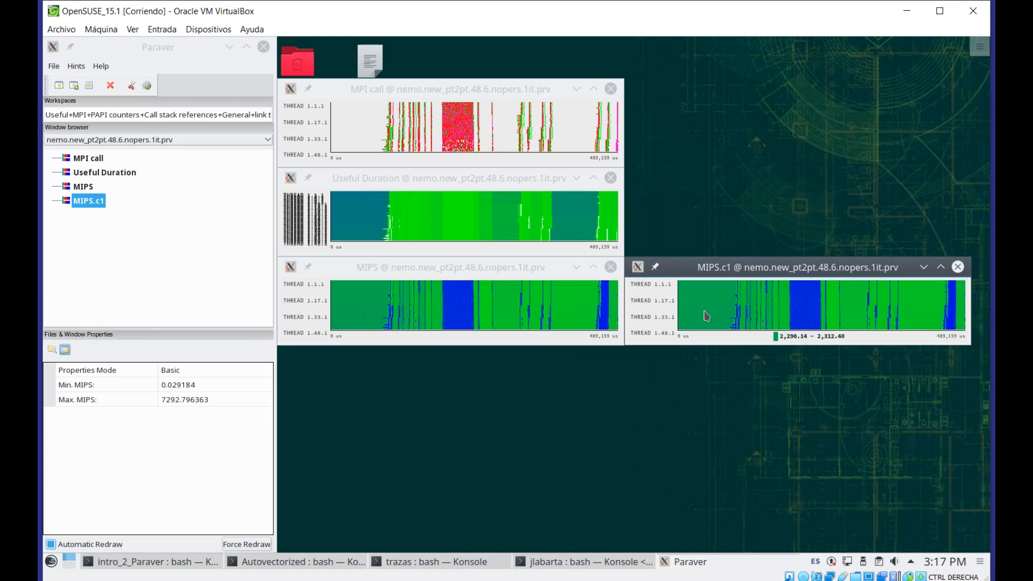
# Zoom the cloned MIPS window into threads 1.32.1 and 1.33.1 over a mid section of the run
pyautogui.moveTo(706, 316); pyautogui.dragTo(942, 324)
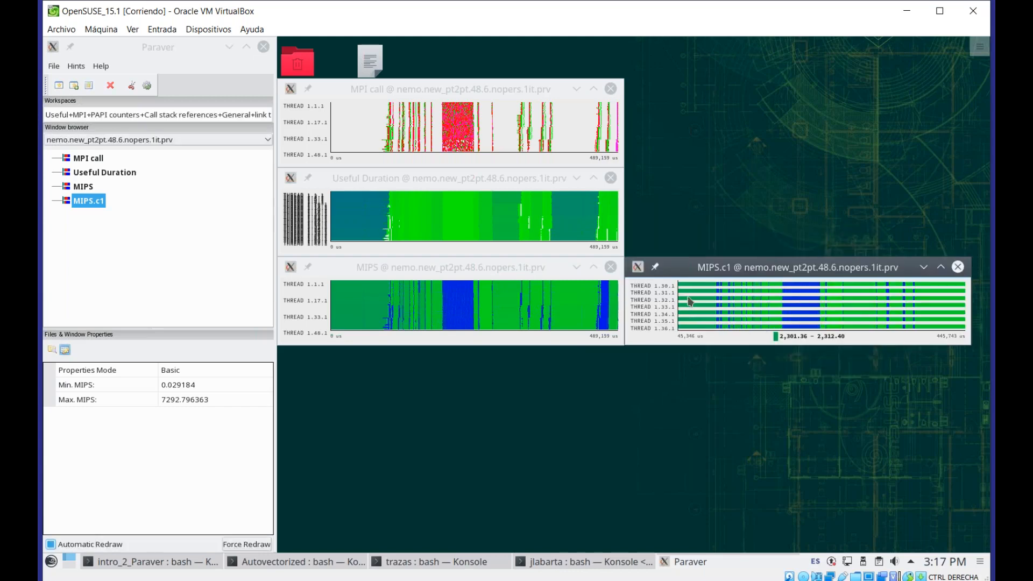
pyautogui.moveTo(685, 303)
pyautogui.mouseDown()
pyautogui.moveTo(853, 318)
pyautogui.moveTo(963, 312)
pyautogui.mouseUp()
pyautogui.rightClick(764, 318)
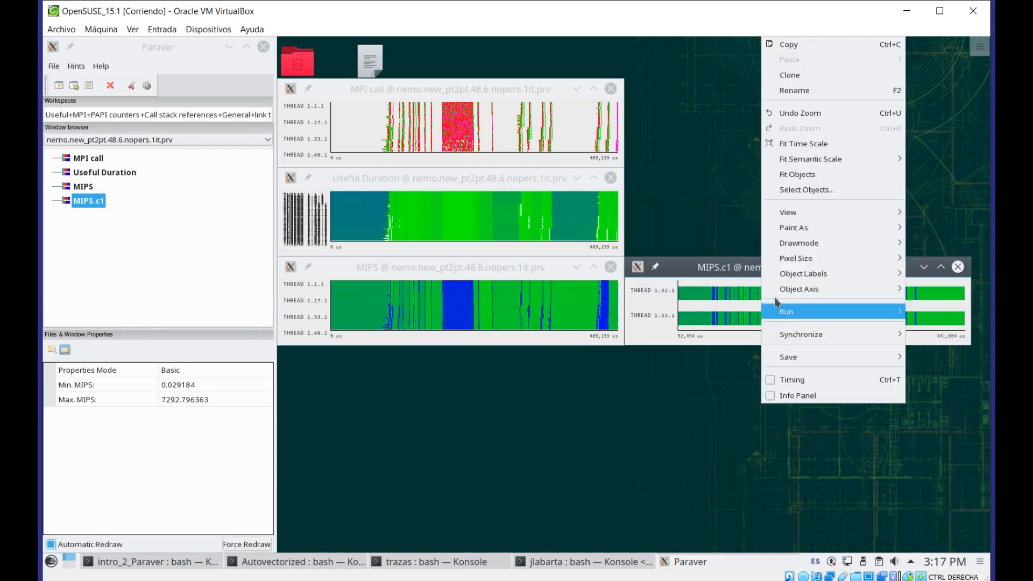
pyautogui.click(719, 271)
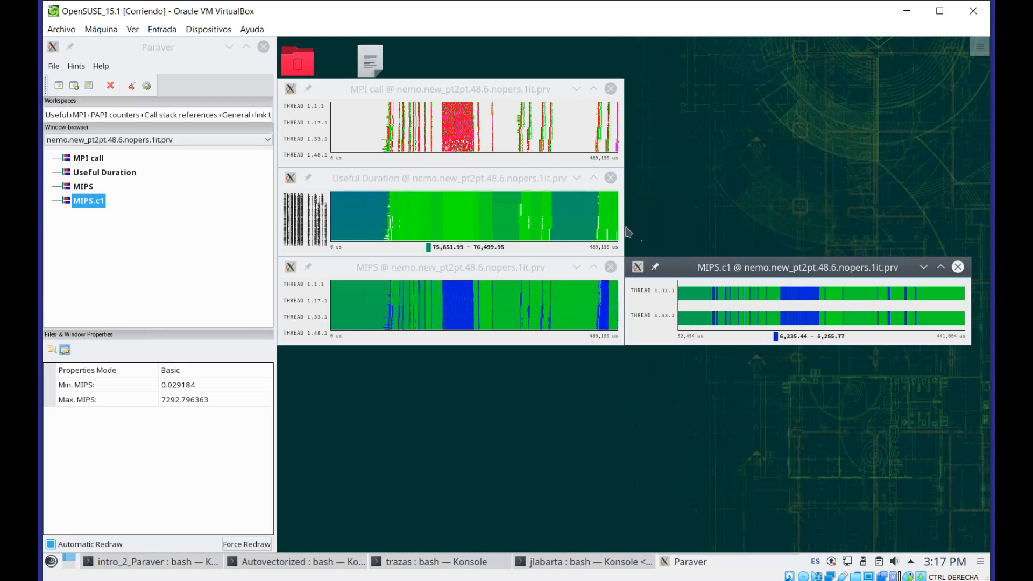
# Clone the MPI call window and place the copy in the upper right area
pyautogui.rightClick(425, 120)
pyautogui.click(463, 153)
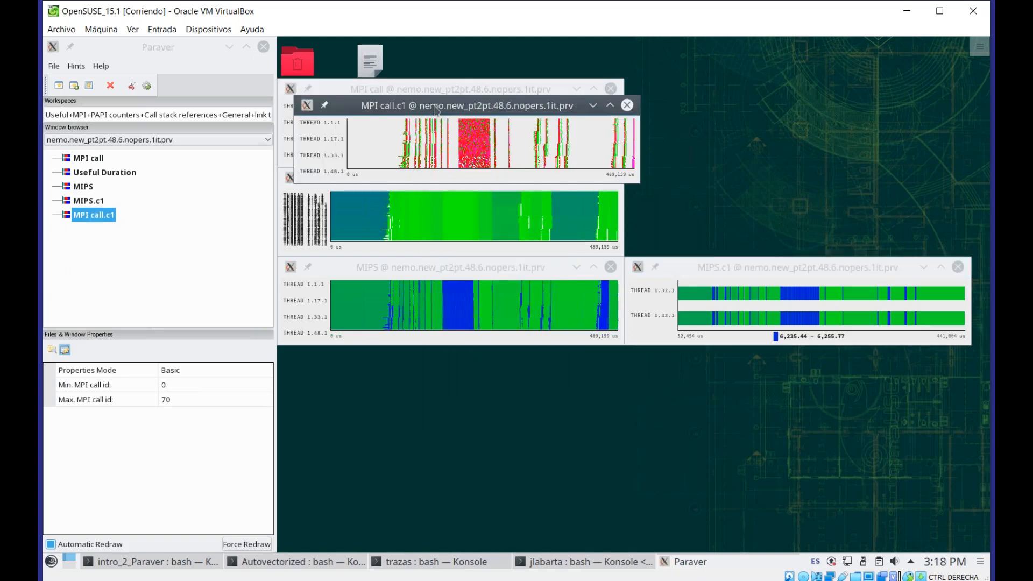
pyautogui.moveTo(435, 109); pyautogui.dragTo(765, 90)
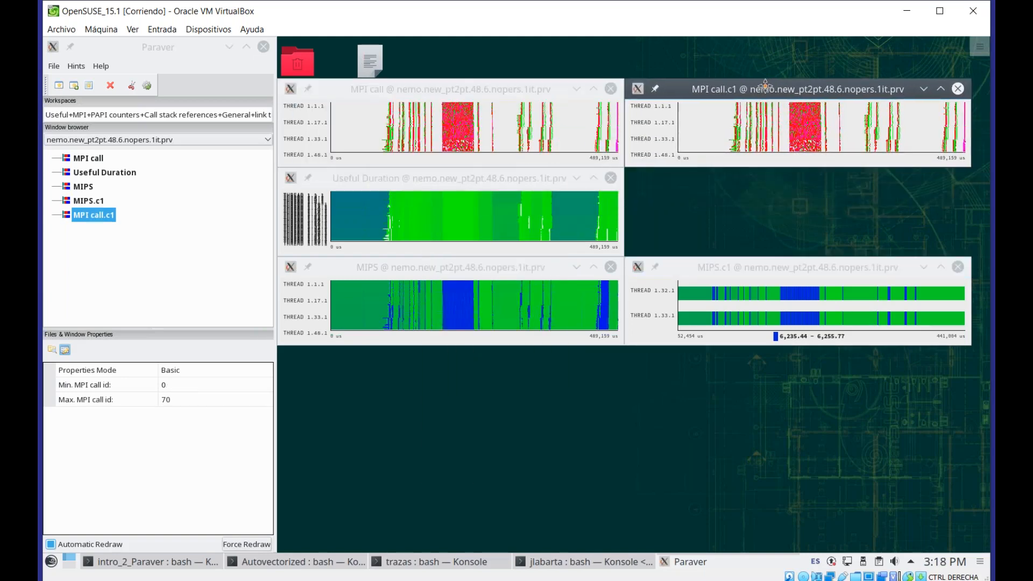
# Add the cloned MPI call window to synchronization group 2
pyautogui.rightClick(771, 124)
pyautogui.moveTo(844, 421)
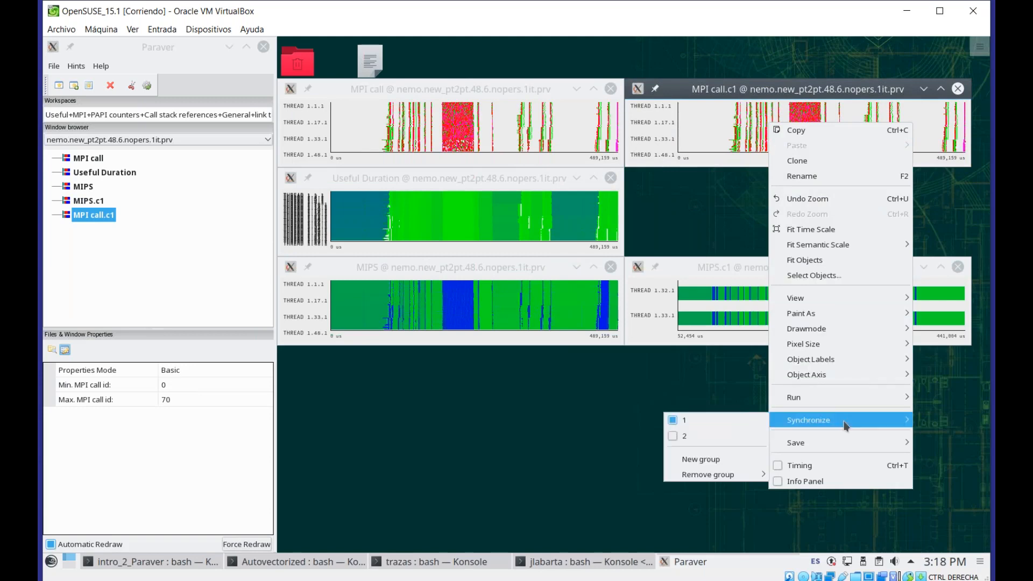
pyautogui.click(701, 439)
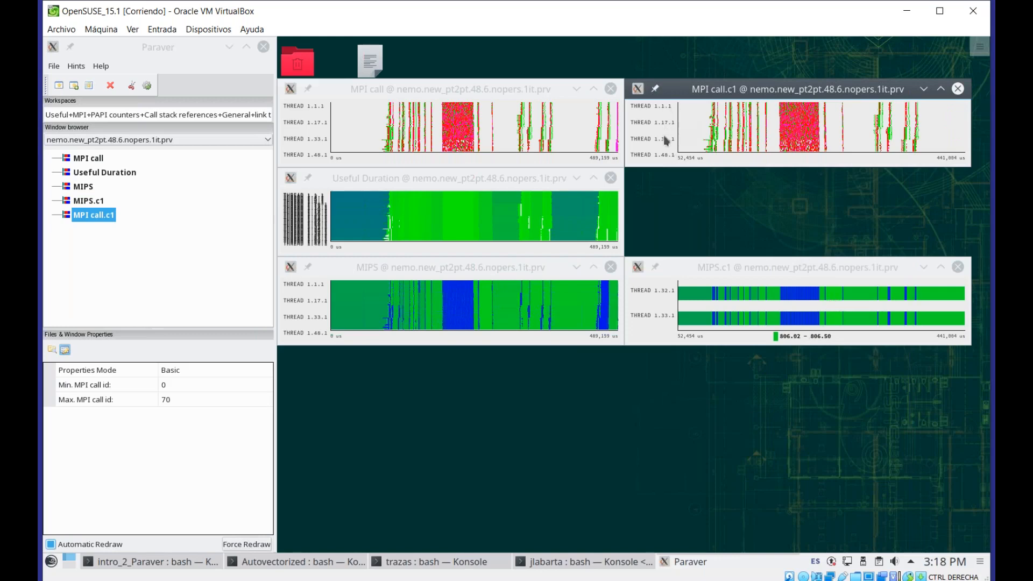
# Copy the cloned MIPS window and paste its thread selection into the cloned MPI call window
pyautogui.rightClick(705, 309)
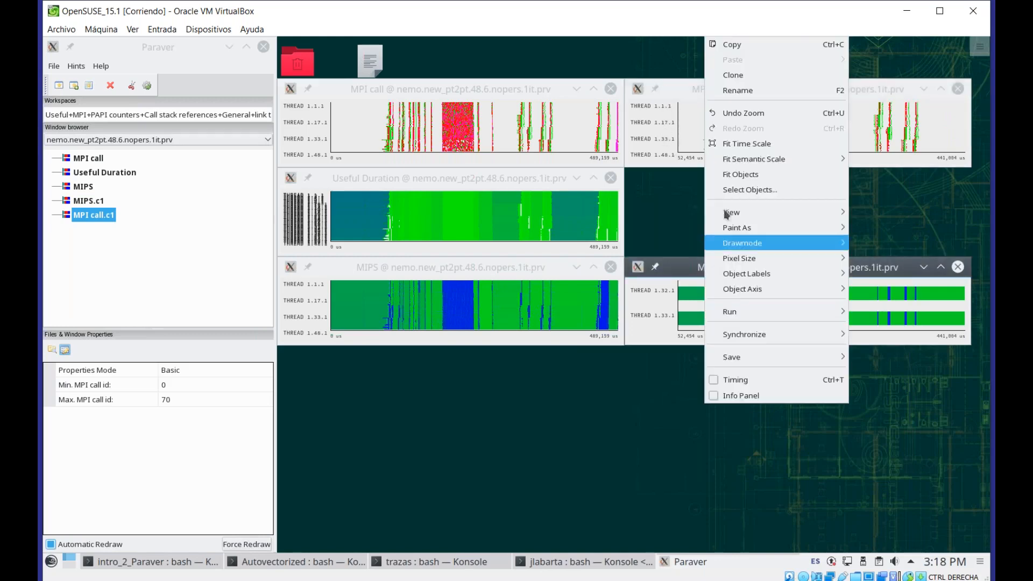
pyautogui.click(744, 48)
pyautogui.rightClick(735, 126)
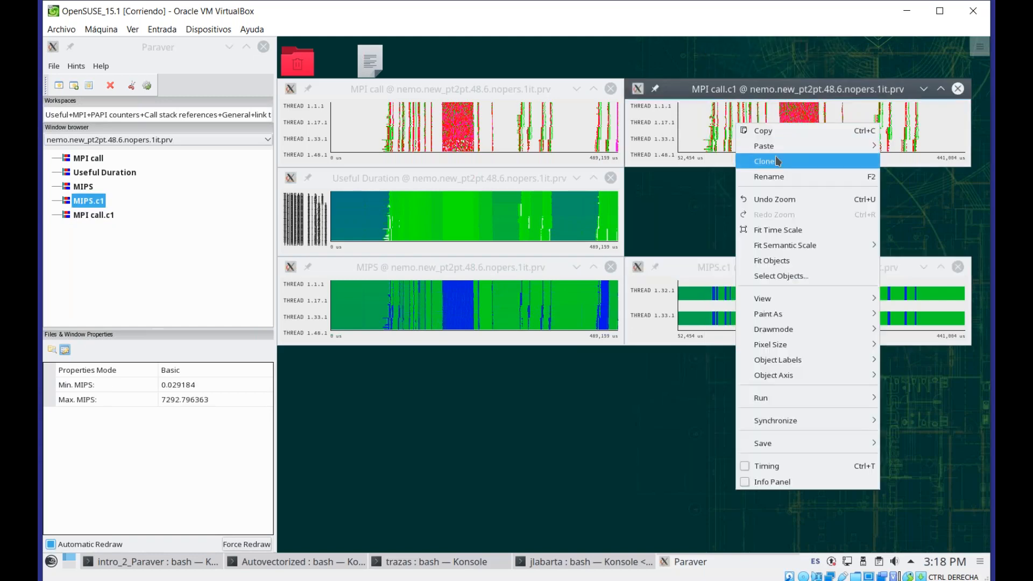
pyautogui.moveTo(784, 151)
pyautogui.click(690, 183)
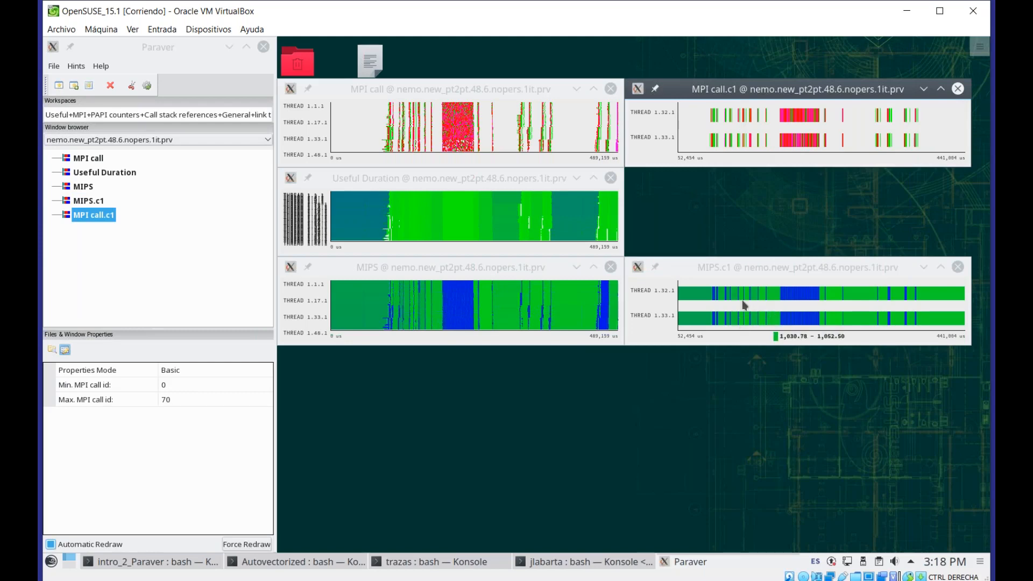
# Zoom into a short interval of the cloned MIPS window, then fit the time scale to the whole run
pyautogui.moveTo(755, 295); pyautogui.dragTo(786, 323)
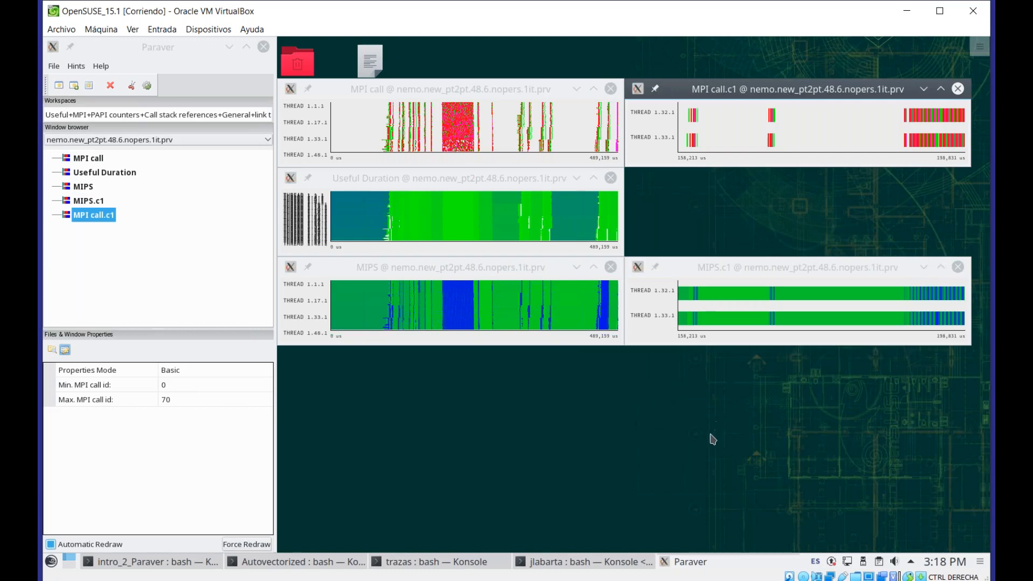
pyautogui.rightClick(737, 307)
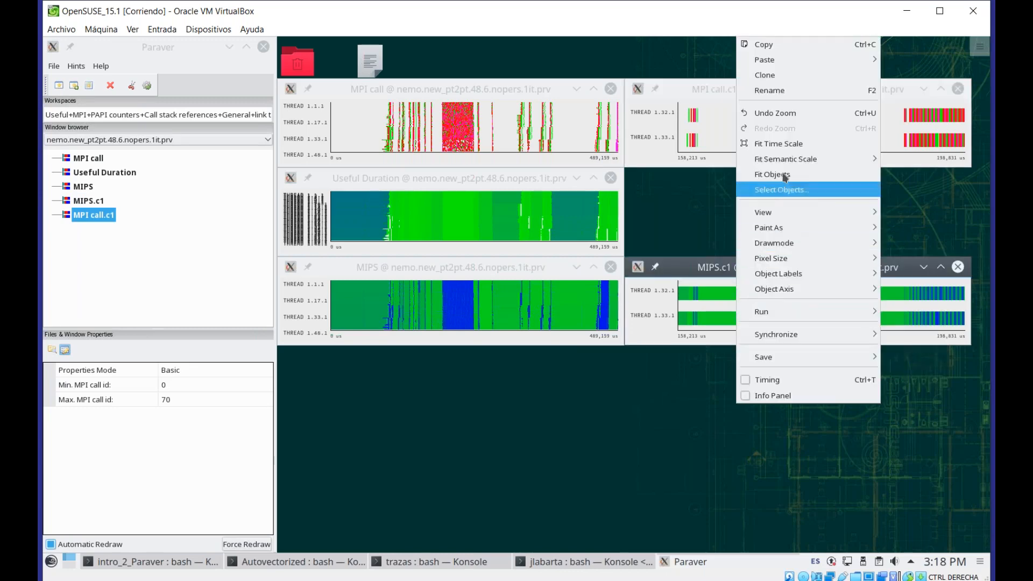
pyautogui.click(798, 143)
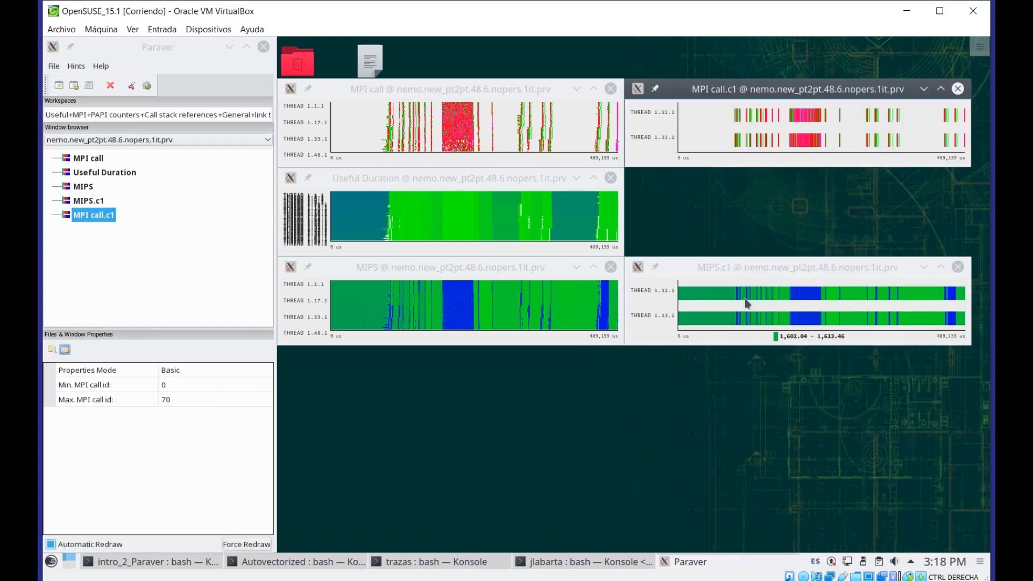
# Paint the cloned MIPS window as Function Line
pyautogui.rightClick(745, 302)
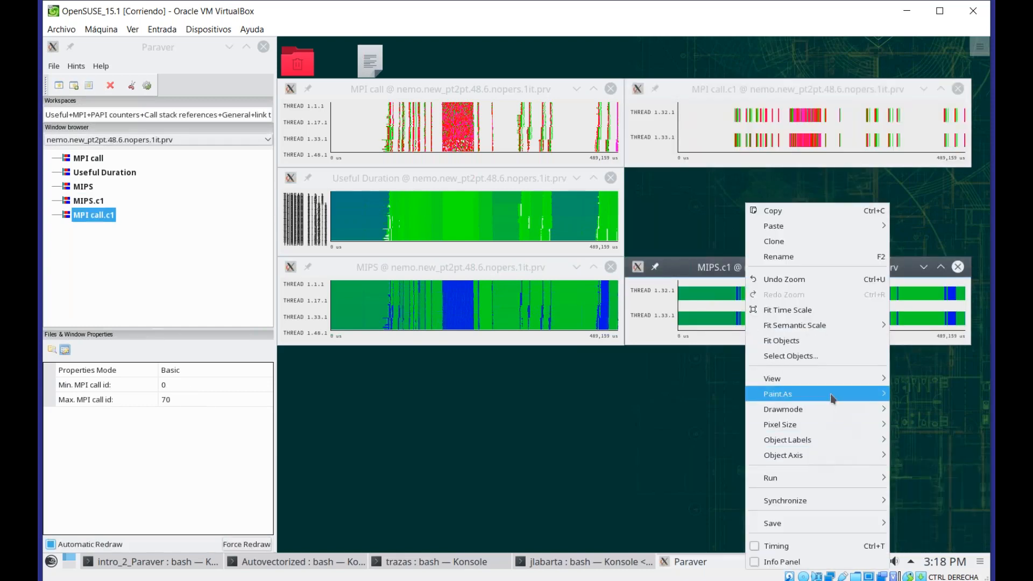
pyautogui.moveTo(831, 398)
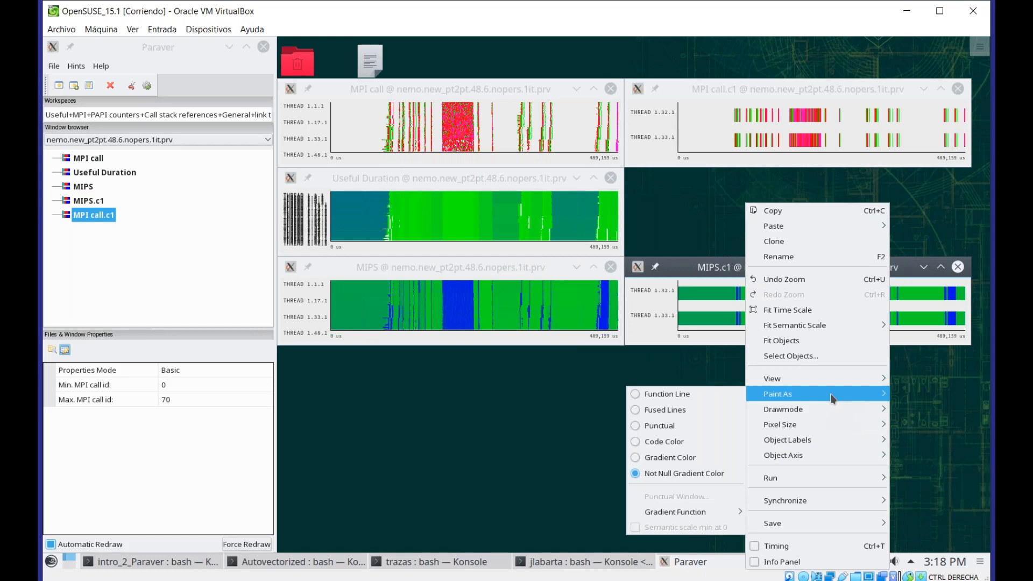
pyautogui.click(692, 393)
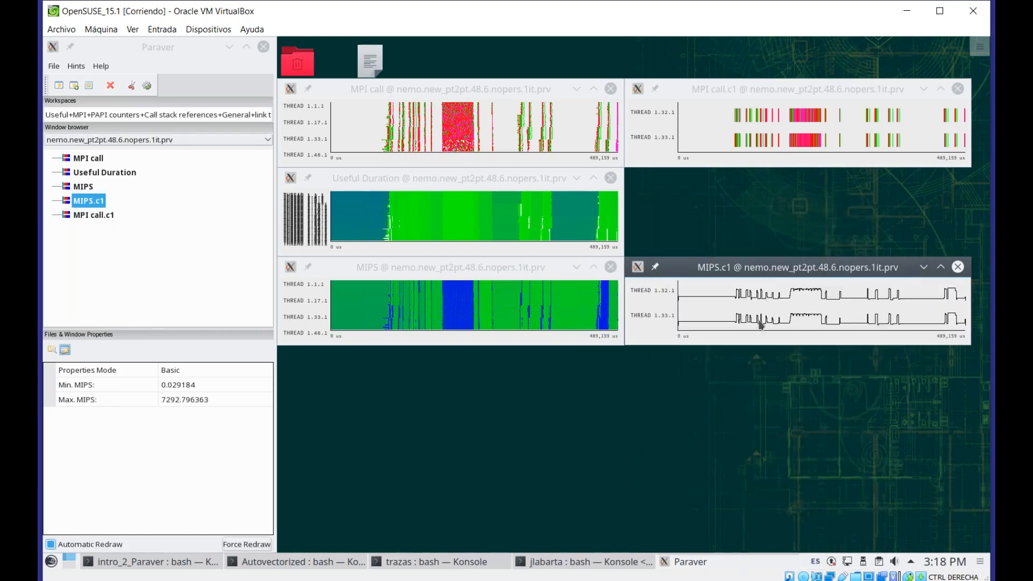
# Paint the cloned MPI call window as Function Line
pyautogui.moveTo(838, 302)
pyautogui.click(746, 85)
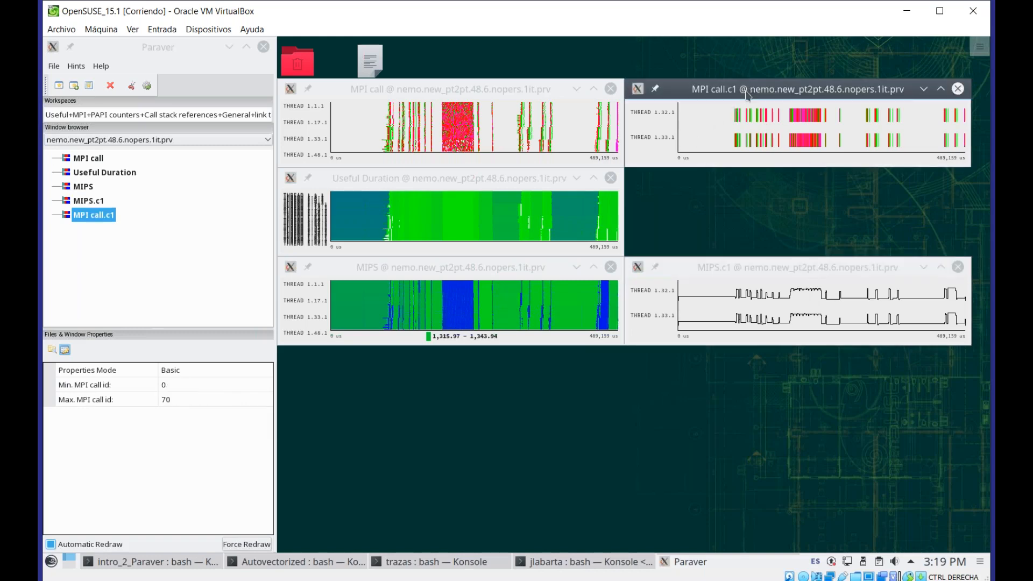
pyautogui.rightClick(745, 128)
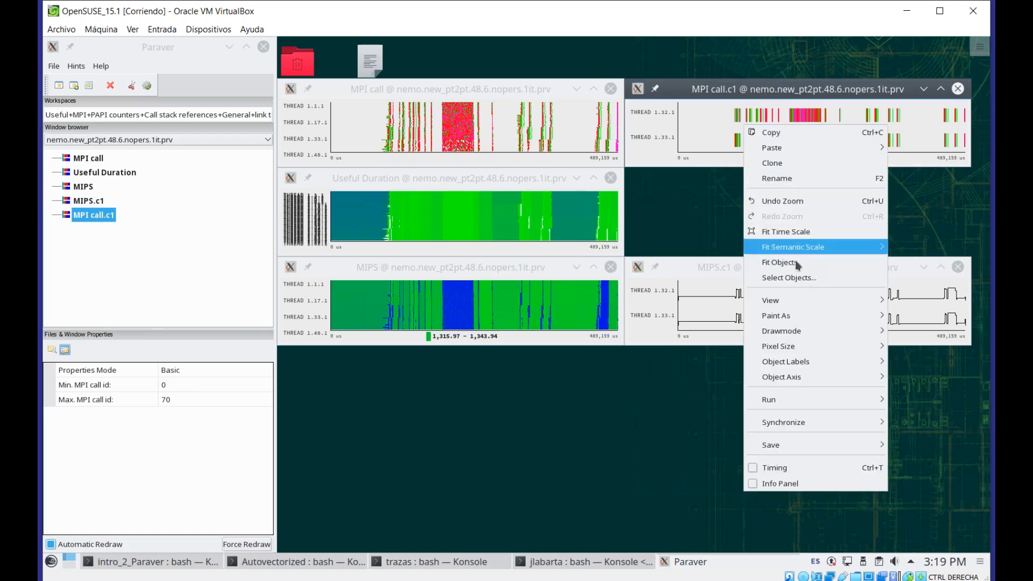
pyautogui.moveTo(804, 316)
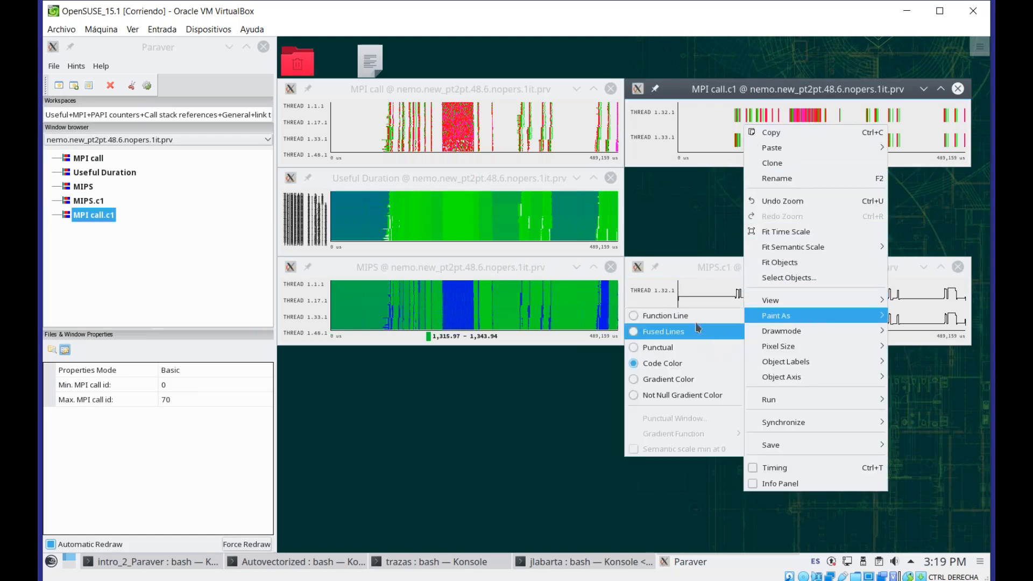
pyautogui.click(667, 316)
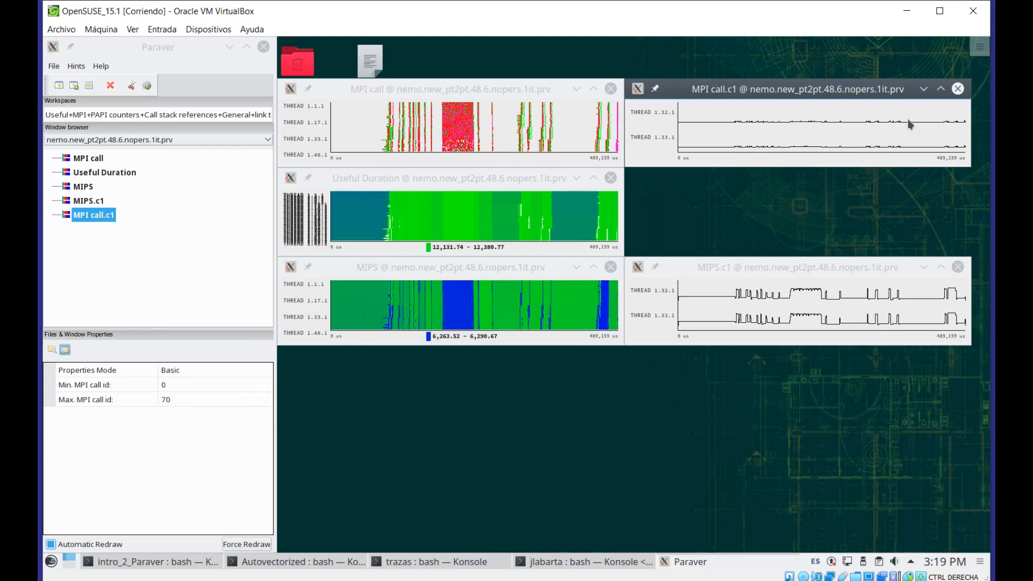
# Fit both minimum and maximum of the semantic scale in the cloned MPI call window
pyautogui.rightClick(731, 136)
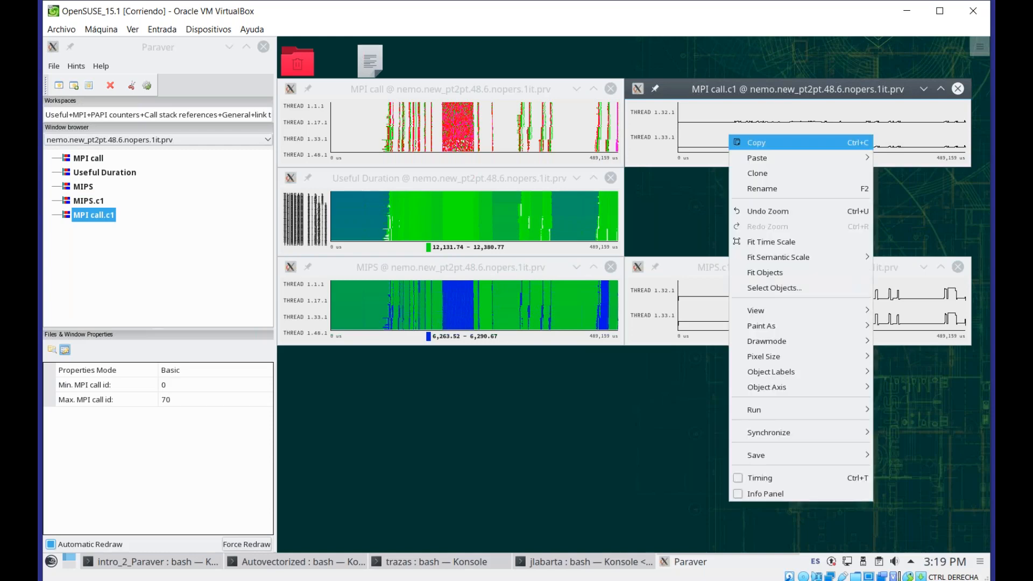
pyautogui.moveTo(848, 265)
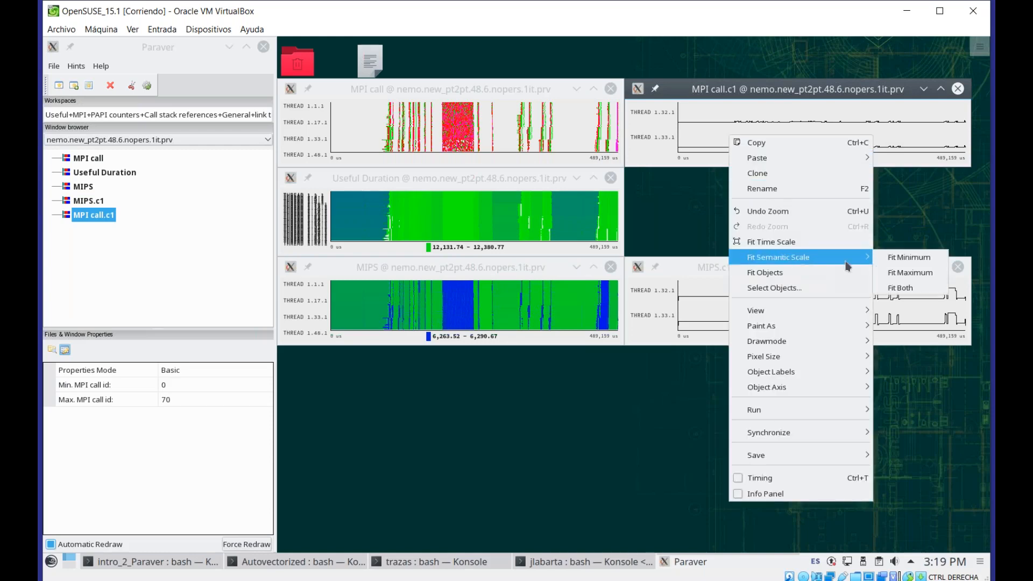
pyautogui.click(931, 293)
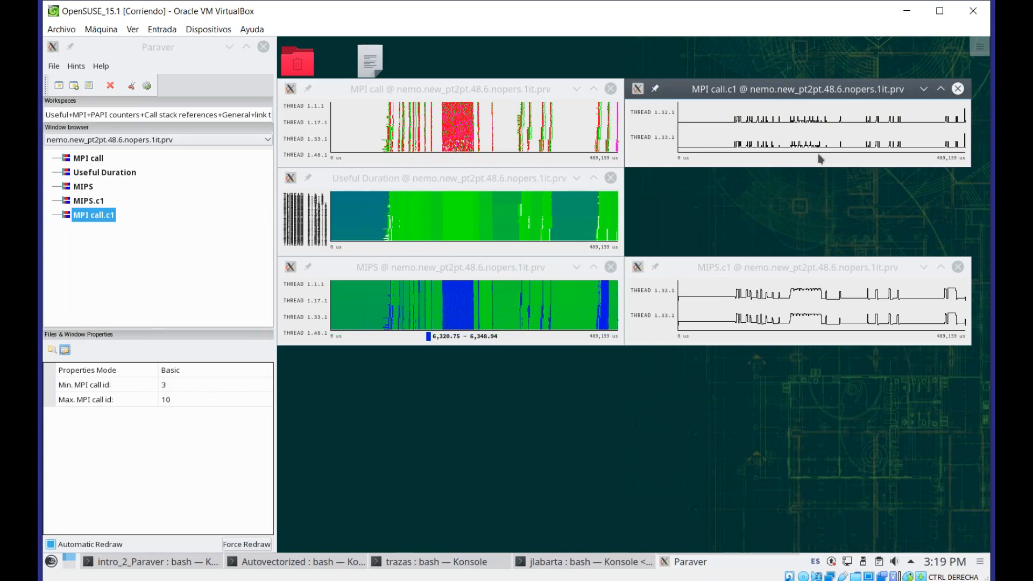
# Switch the cloned MPI call window back to Code Color painting
pyautogui.rightClick(786, 135)
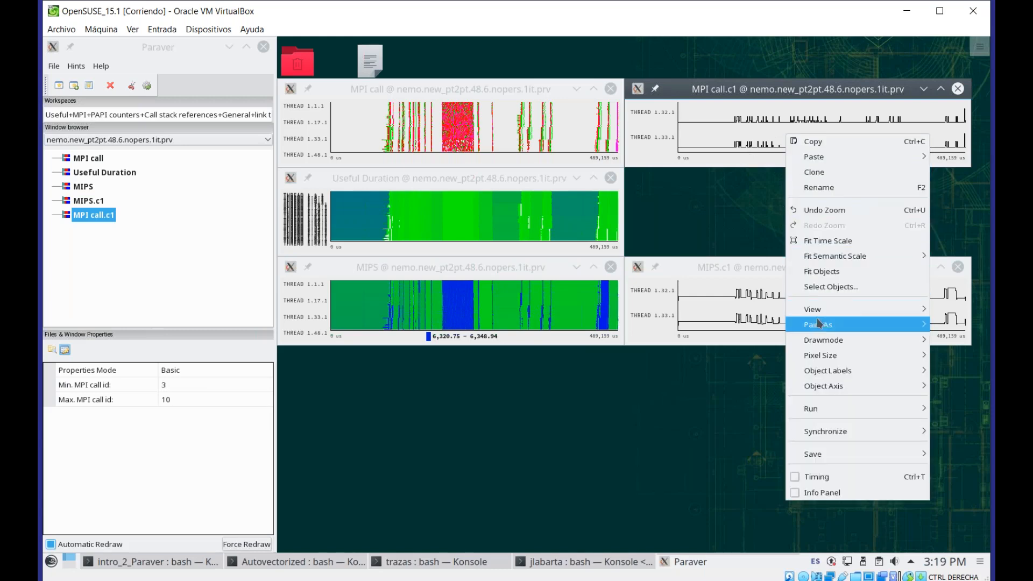
pyautogui.moveTo(817, 324)
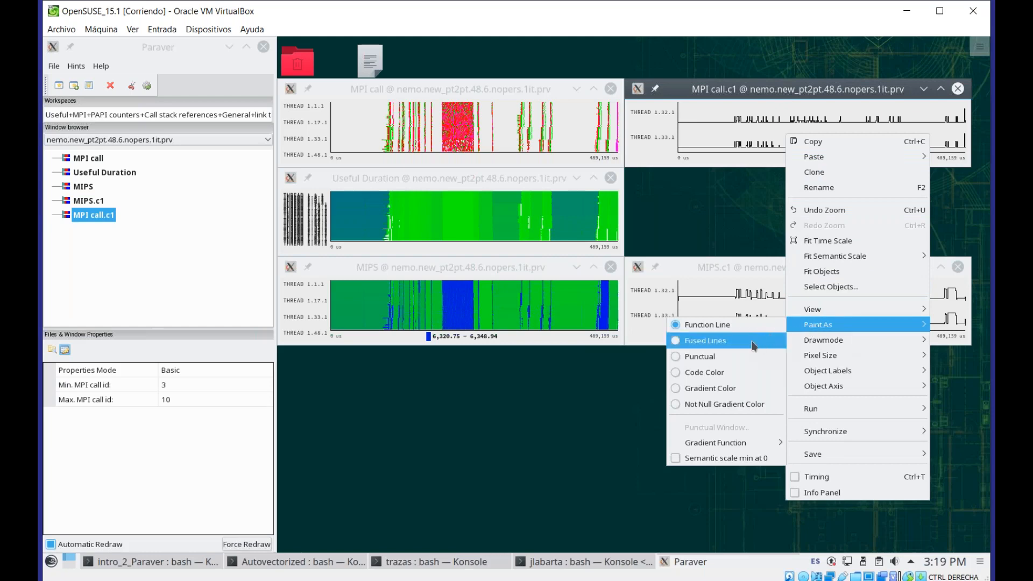
pyautogui.click(730, 376)
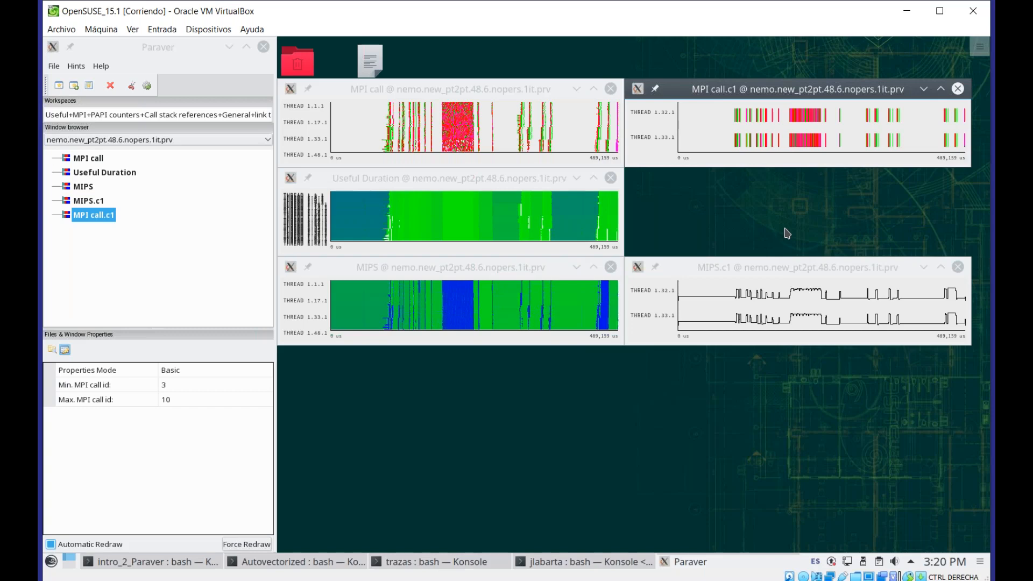
# Zoom the synchronized clone windows into a short interval in the middle of the run
pyautogui.click(798, 295)
pyautogui.moveTo(798, 295); pyautogui.dragTo(795, 306)
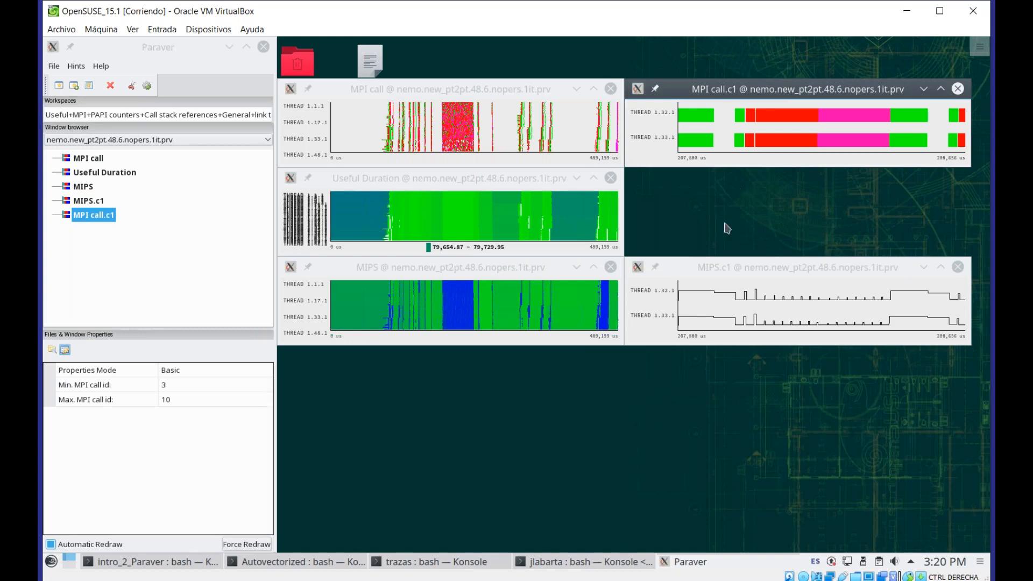
# Delete the cloned MPI call and cloned MIPS windows
pyautogui.click(110, 85)
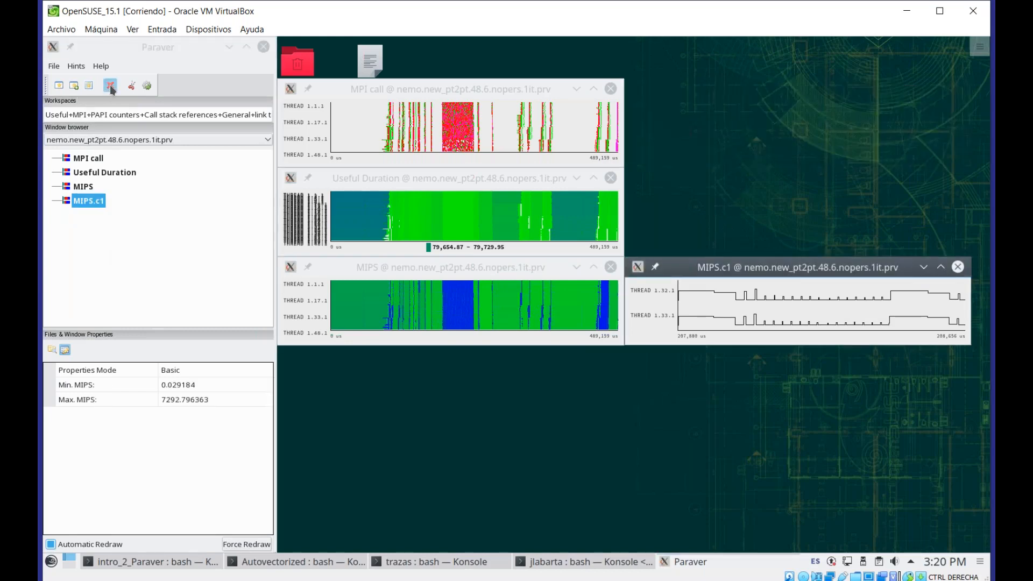
pyautogui.click(110, 85)
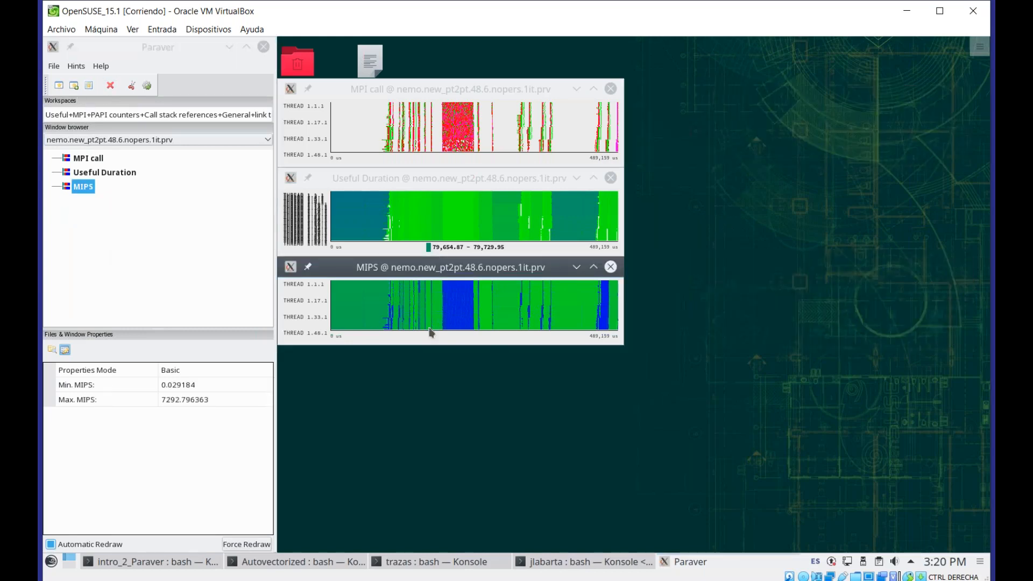
pyautogui.click(441, 90)
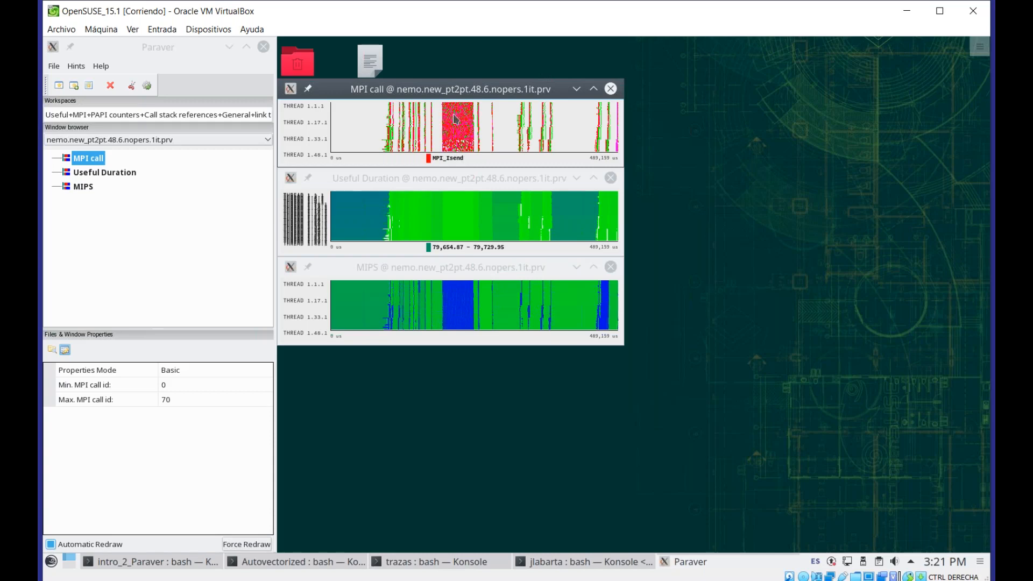
pyautogui.rightClick(499, 123)
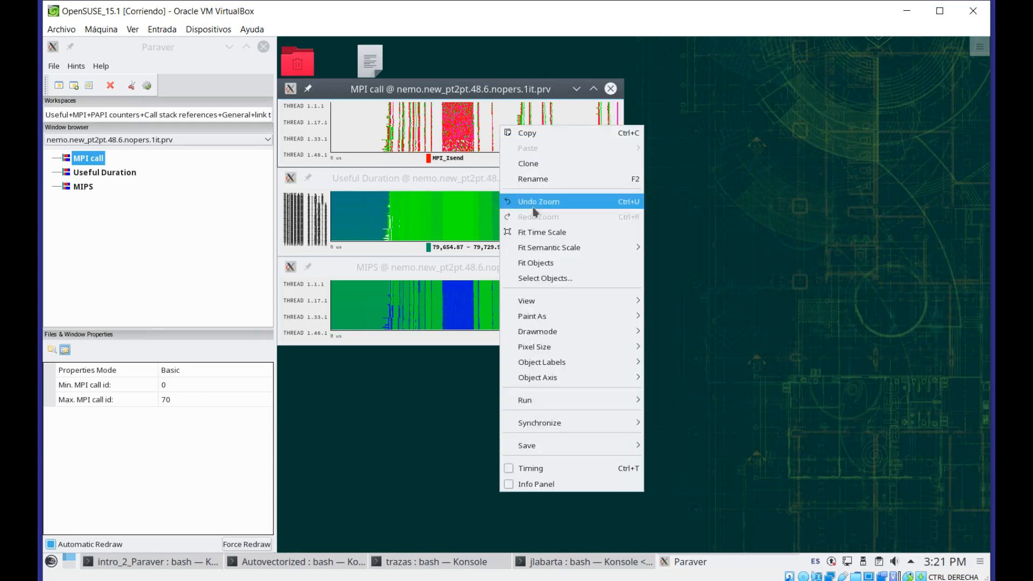
pyautogui.moveTo(576, 335)
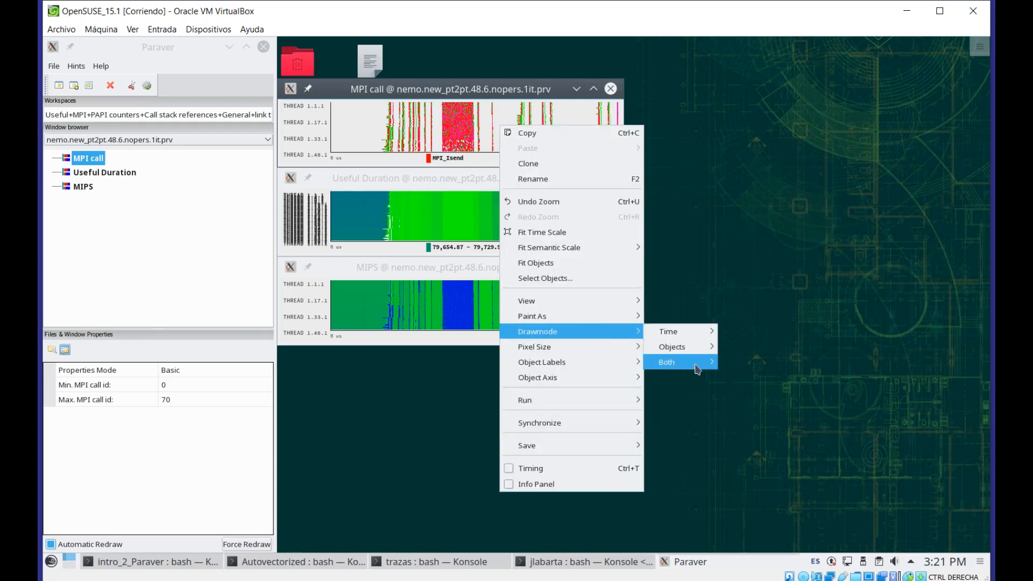
pyautogui.moveTo(695, 367)
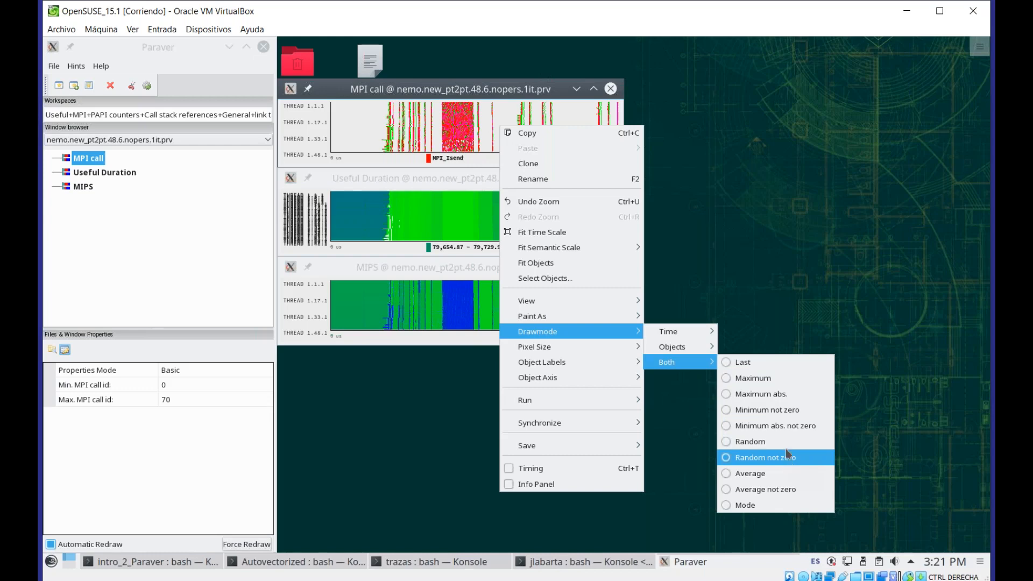
pyautogui.click(726, 168)
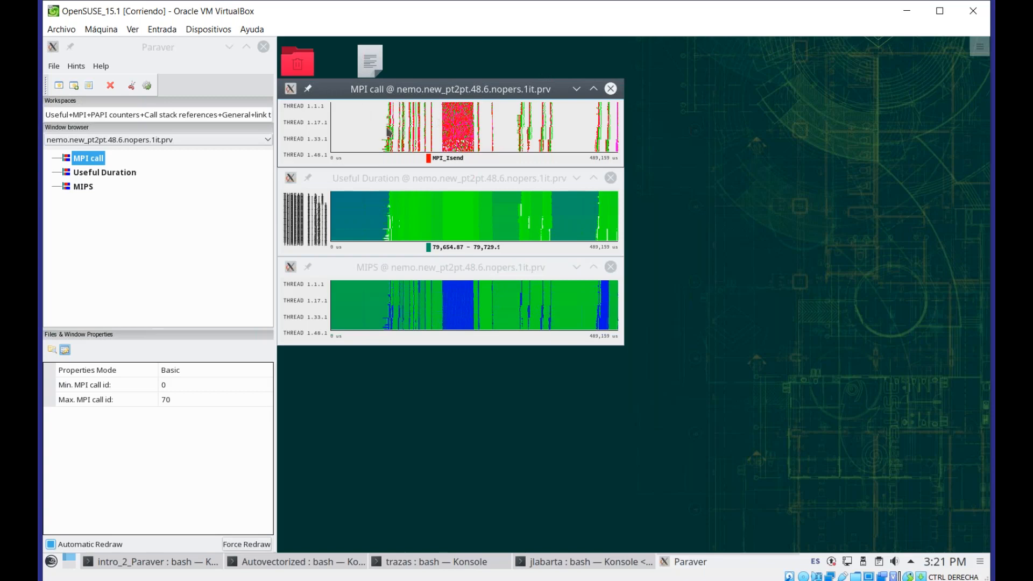
# Set the MPI call window's drawmode for both time and objects to Maximum
pyautogui.rightClick(455, 122)
pyautogui.moveTo(517, 327)
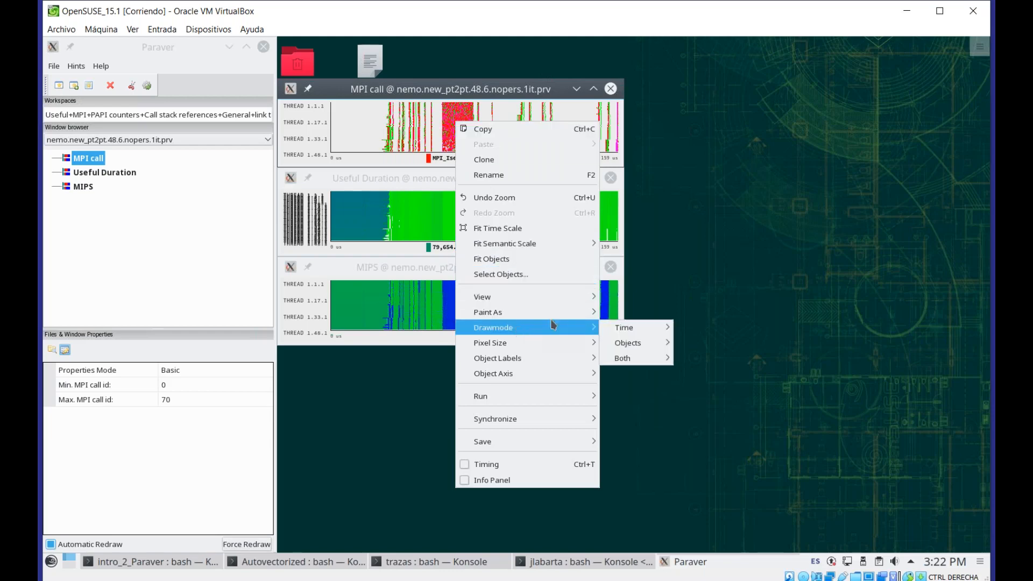
pyautogui.moveTo(641, 365)
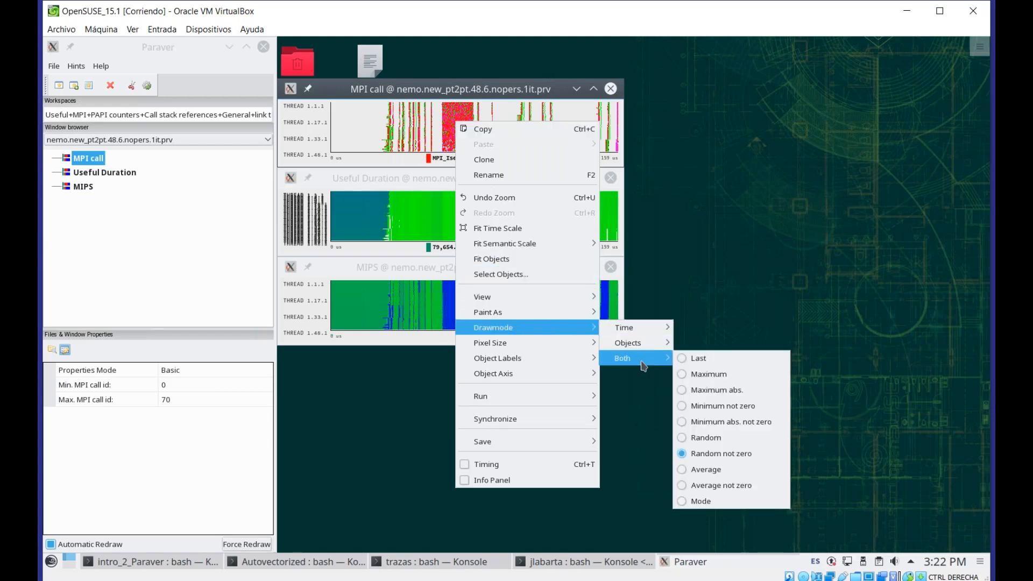
pyautogui.click(722, 373)
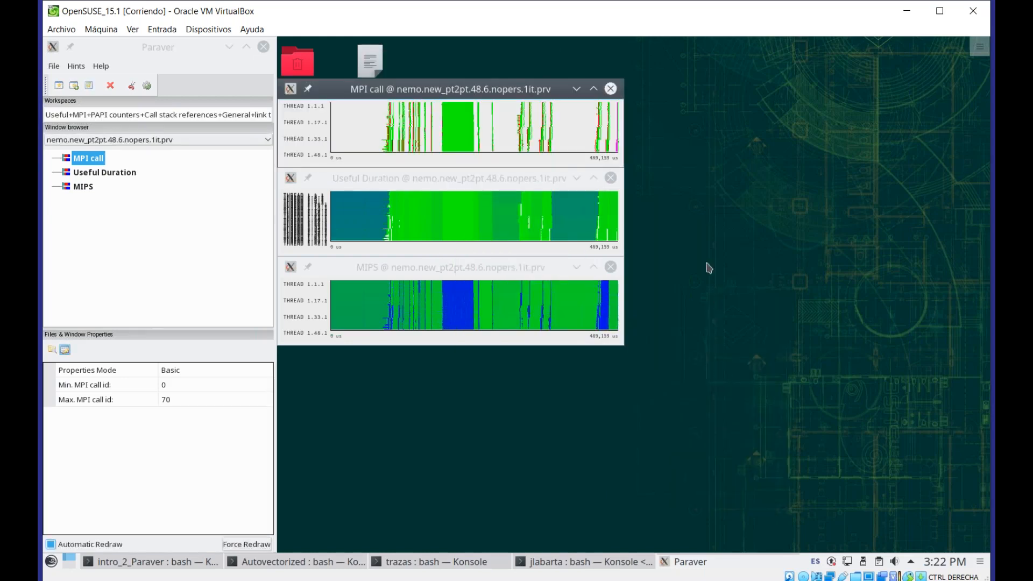
# Set the MPI call window's drawmode for both time and objects to Random
pyautogui.moveTo(465, 135)
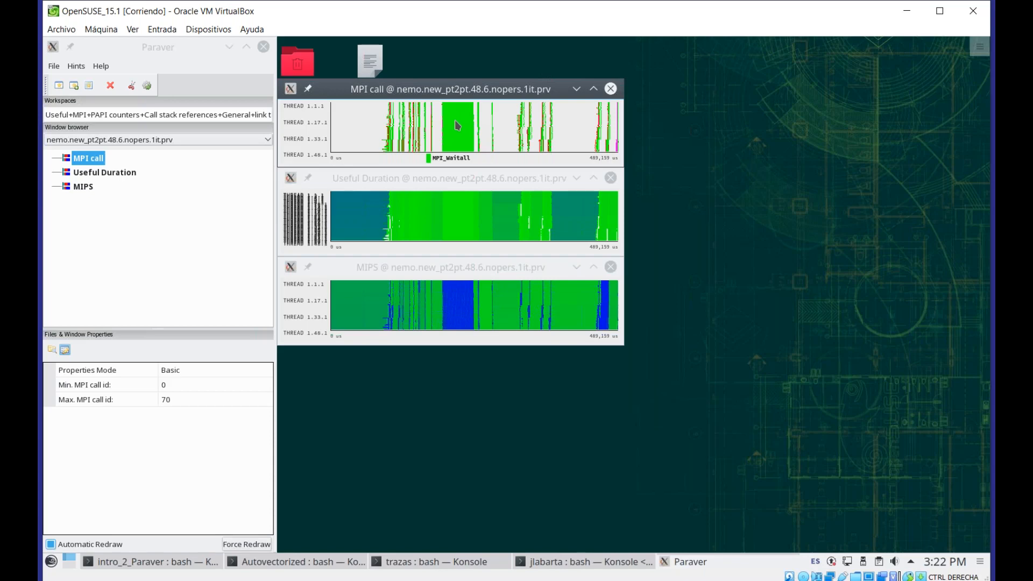
pyautogui.rightClick(456, 121)
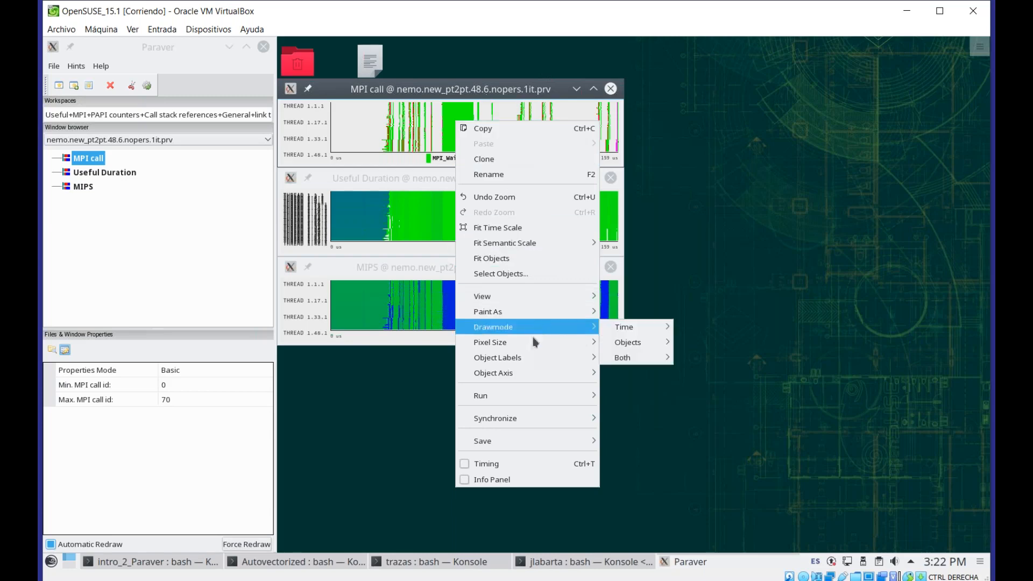
pyautogui.moveTo(550, 326)
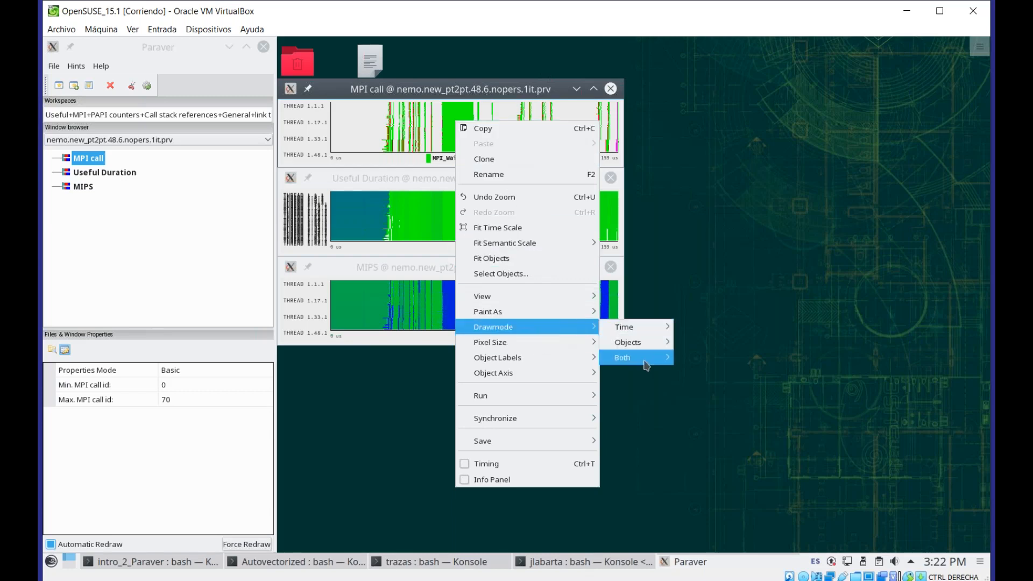
pyautogui.moveTo(651, 357)
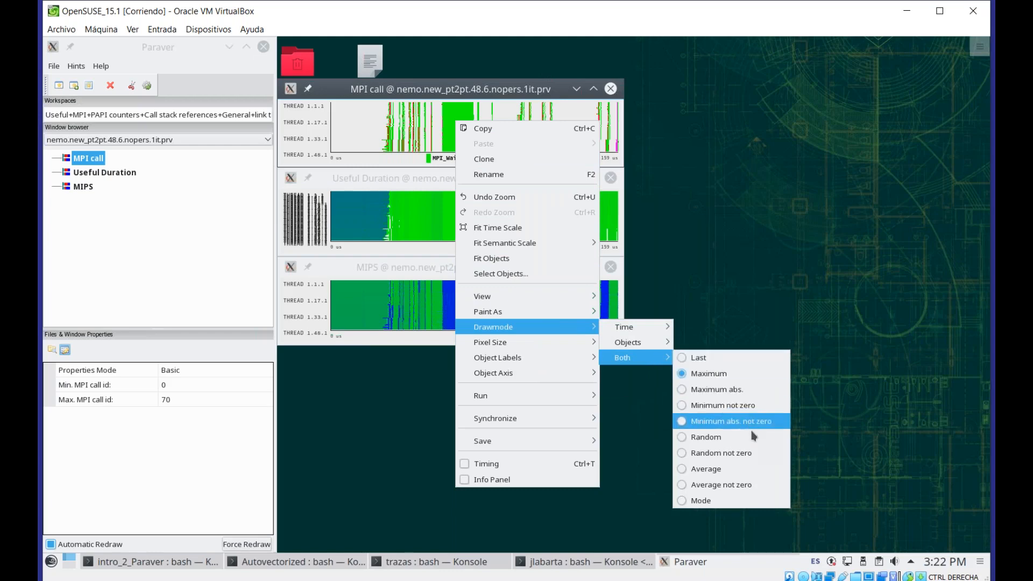
pyautogui.click(757, 445)
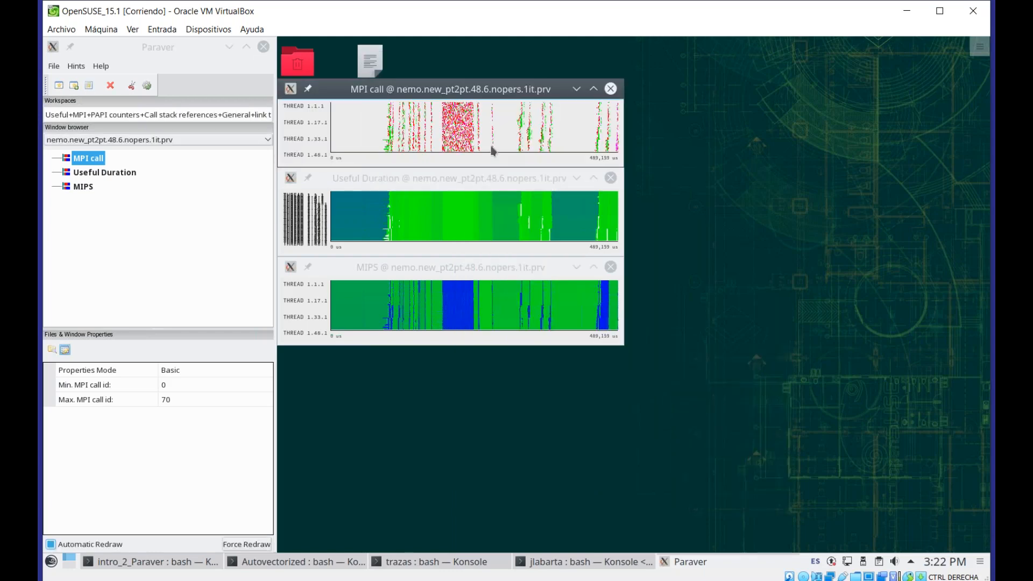
# Set the MPI call window's drawmode for both time and objects to Random not zero
pyautogui.rightClick(458, 126)
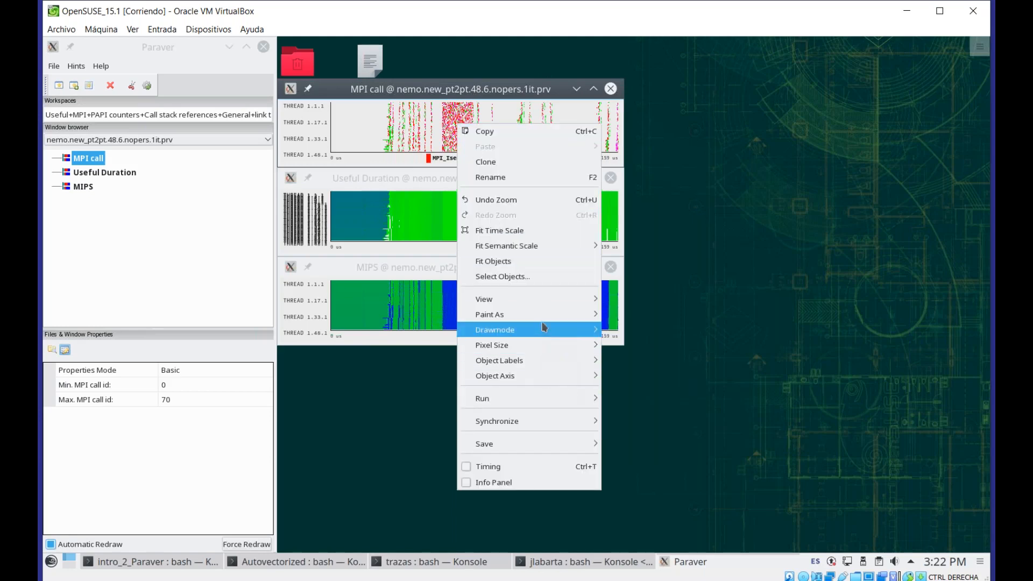
pyautogui.moveTo(546, 331)
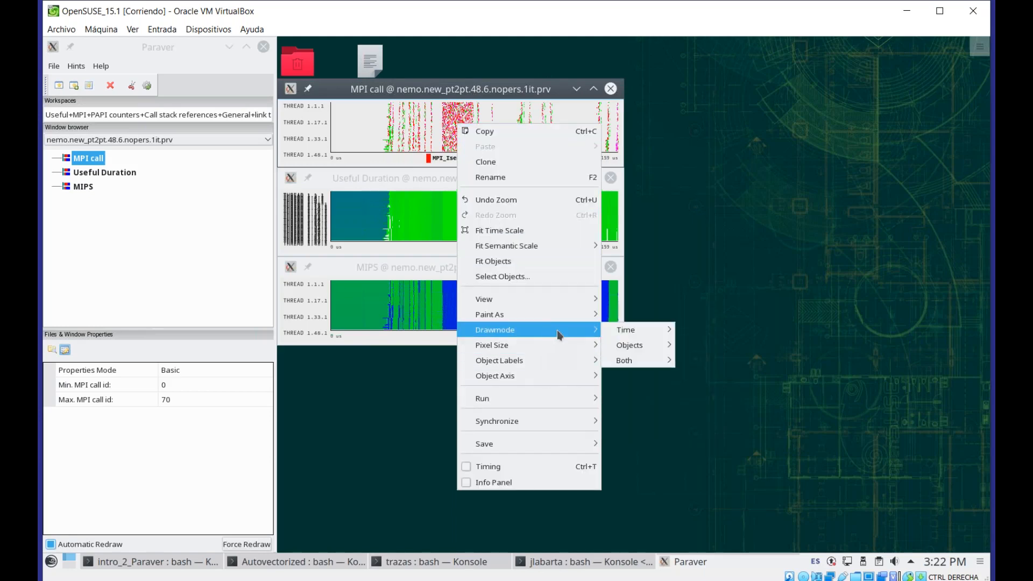
pyautogui.moveTo(645, 360)
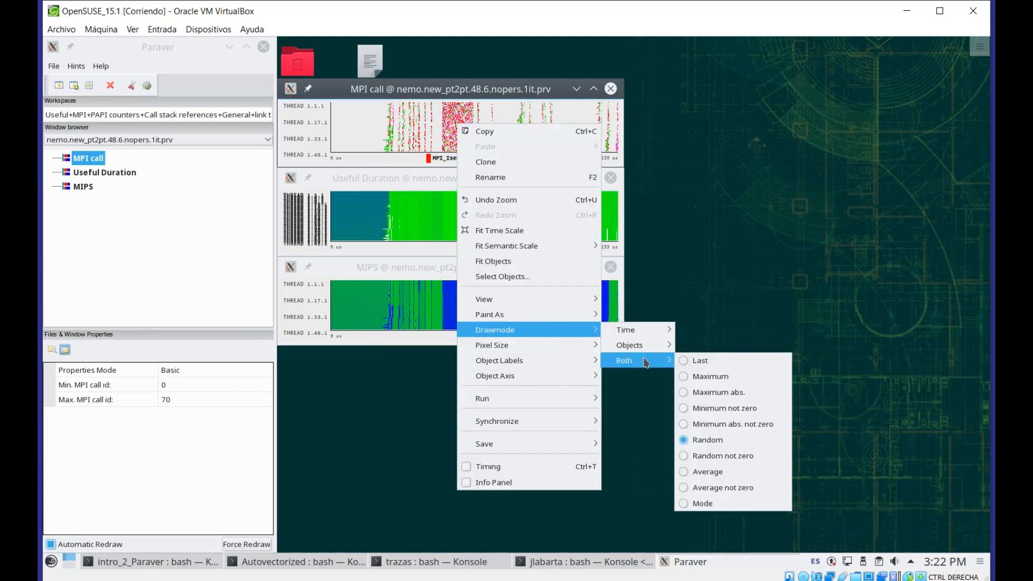
pyautogui.click(731, 459)
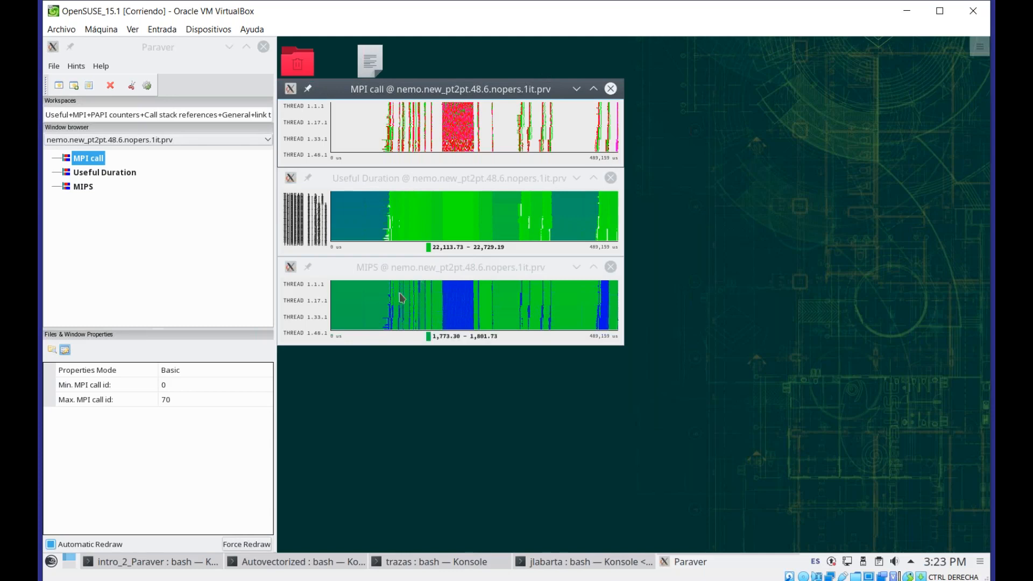
# Select the MIPS window and set its drawmode for both time and objects to Random not zero
pyautogui.click(392, 269)
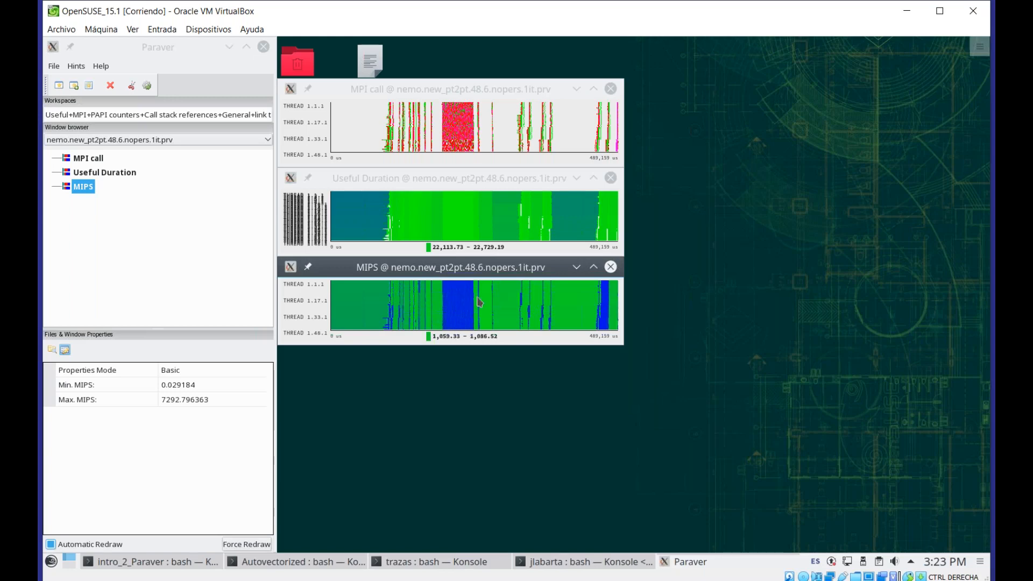
pyautogui.rightClick(455, 306)
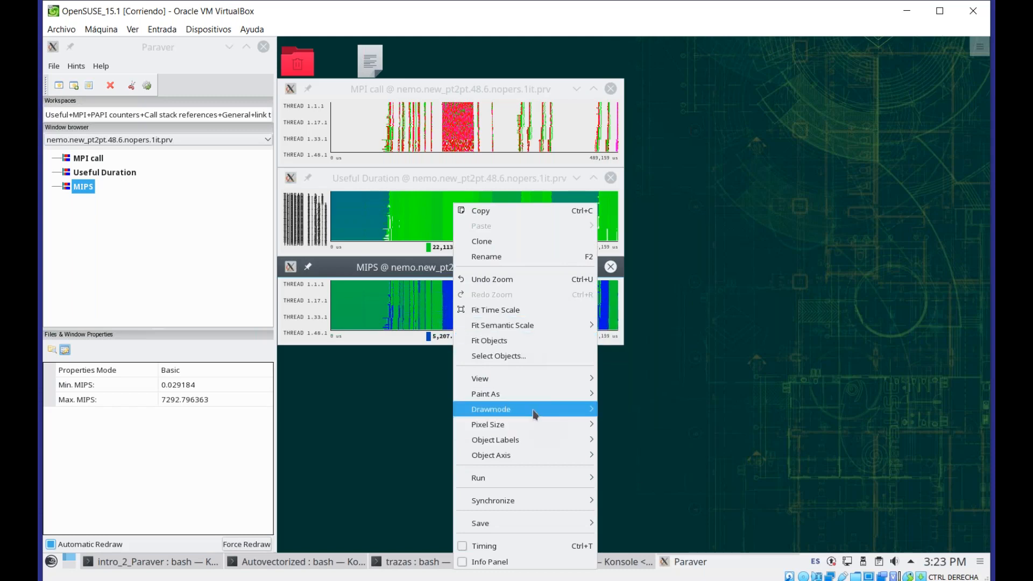
pyautogui.moveTo(534, 412)
pyautogui.moveTo(635, 440)
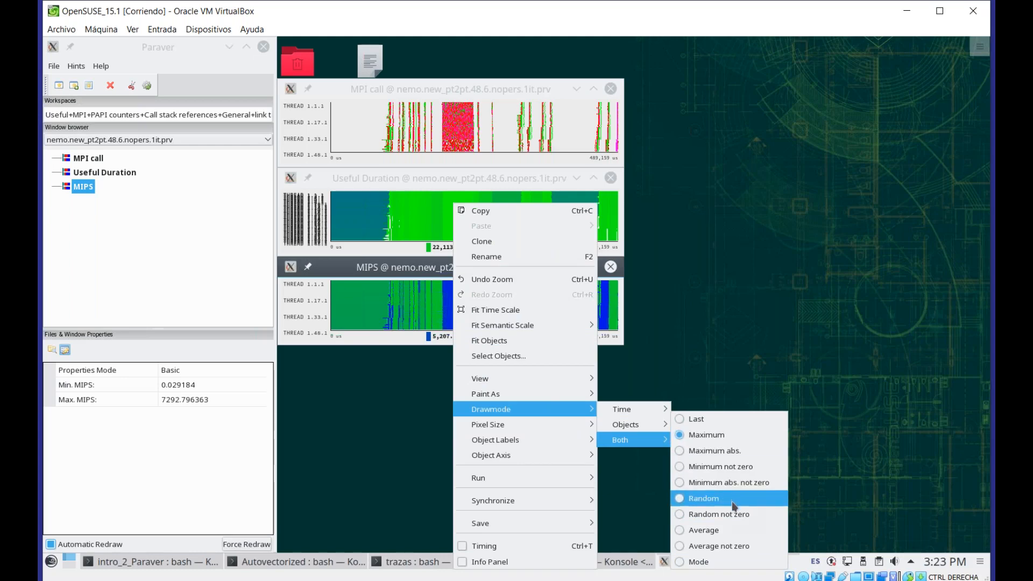
pyautogui.click(734, 515)
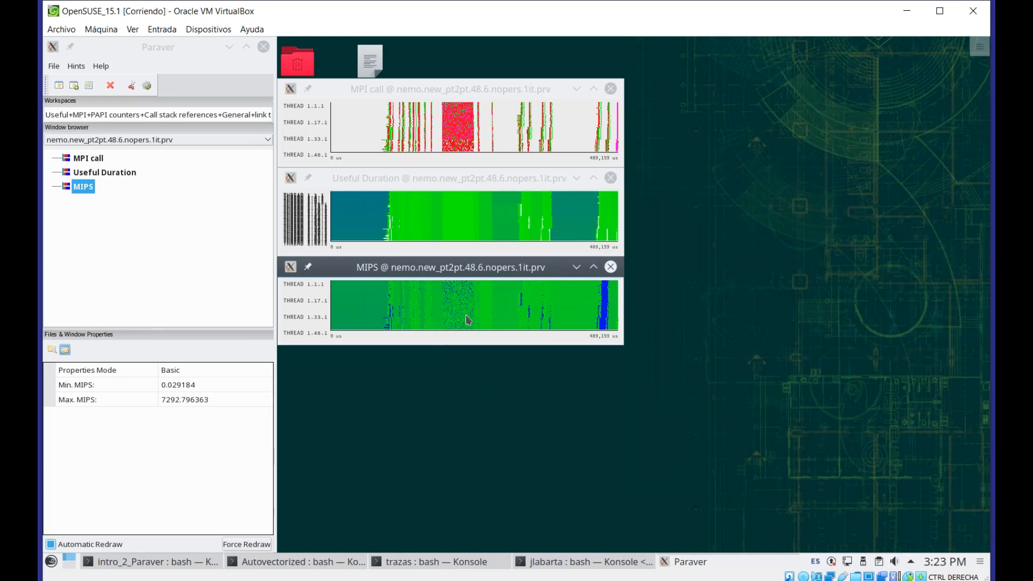
pyautogui.moveTo(476, 307)
pyautogui.rightClick(439, 305)
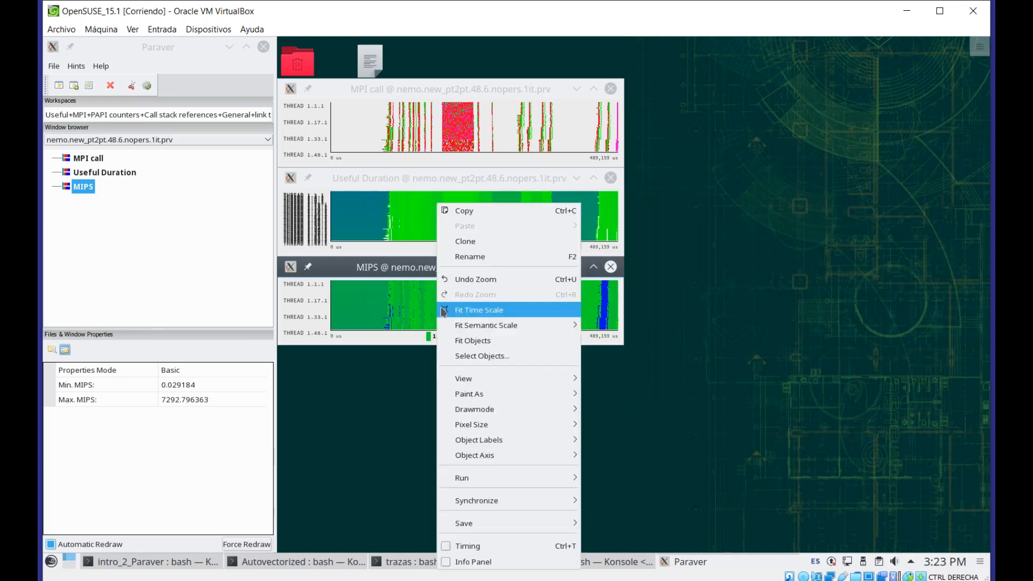
pyautogui.moveTo(490, 398)
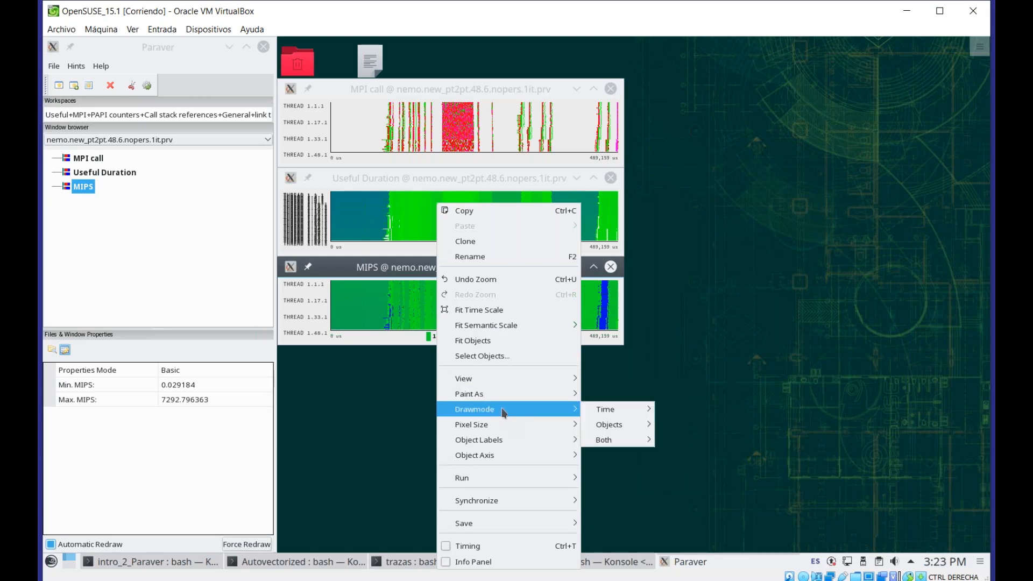
pyautogui.click(685, 351)
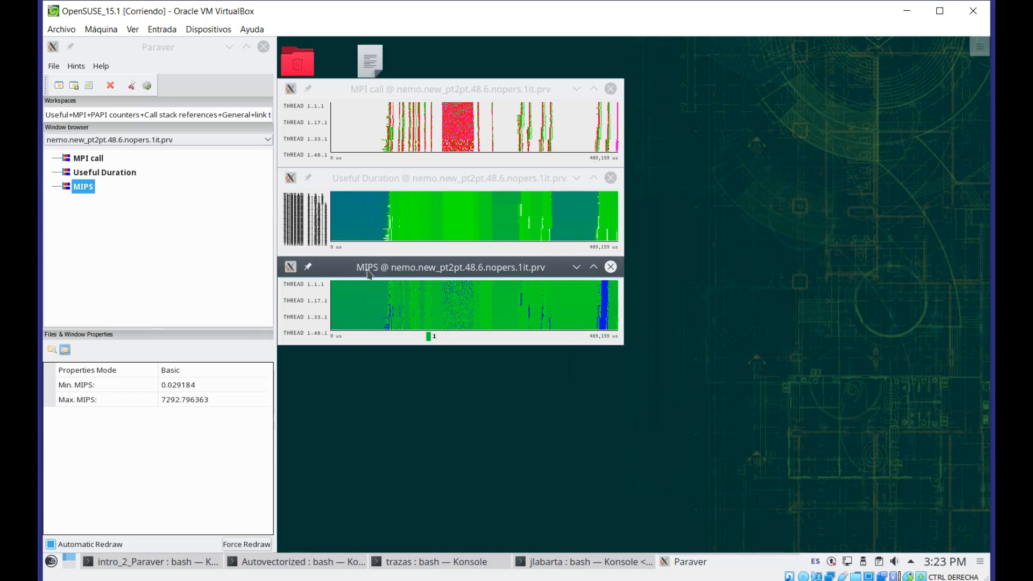
# Set the MIPS window's drawmode for both time and objects to Average not zero
pyautogui.rightClick(458, 311)
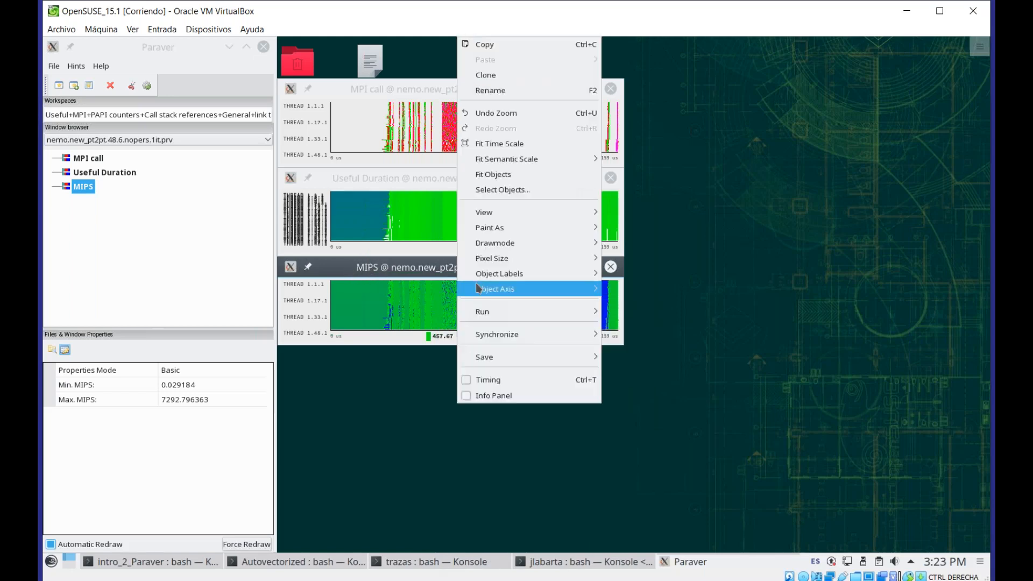
pyautogui.moveTo(485, 243)
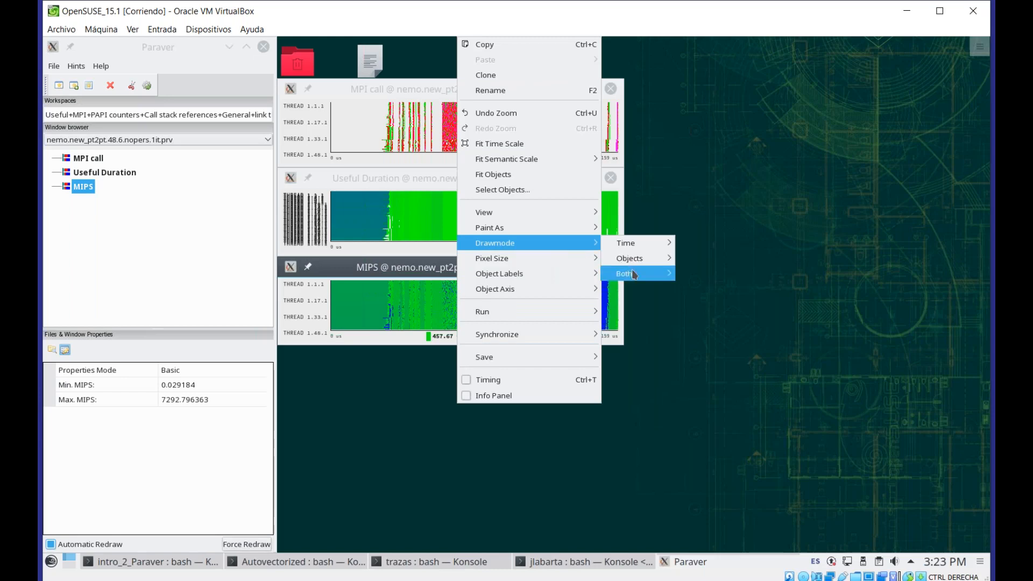
pyautogui.moveTo(634, 274)
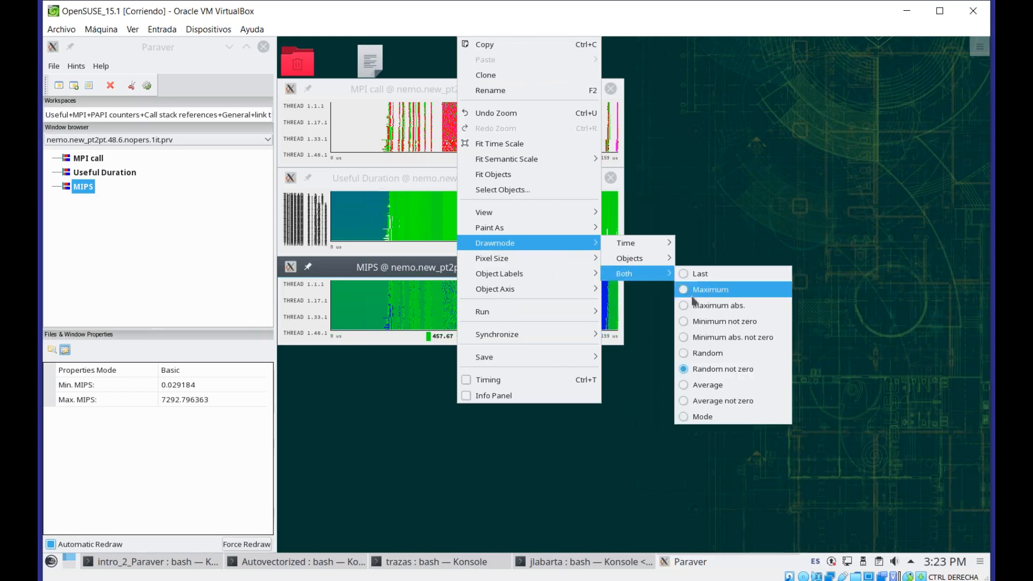
pyautogui.click(736, 402)
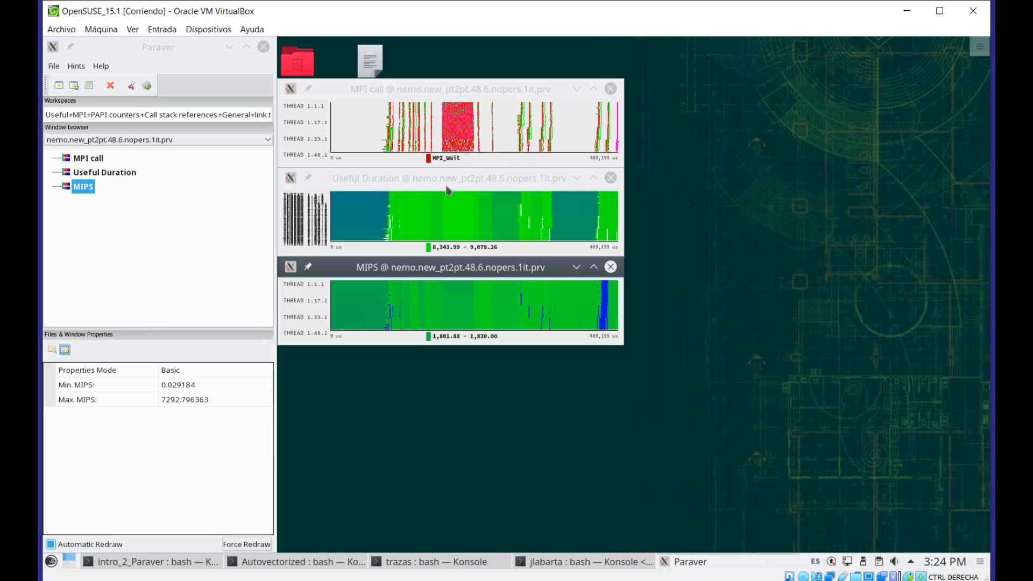
# Create a new histogram from the MPI call window and turn on its column color coding
pyautogui.click(427, 93)
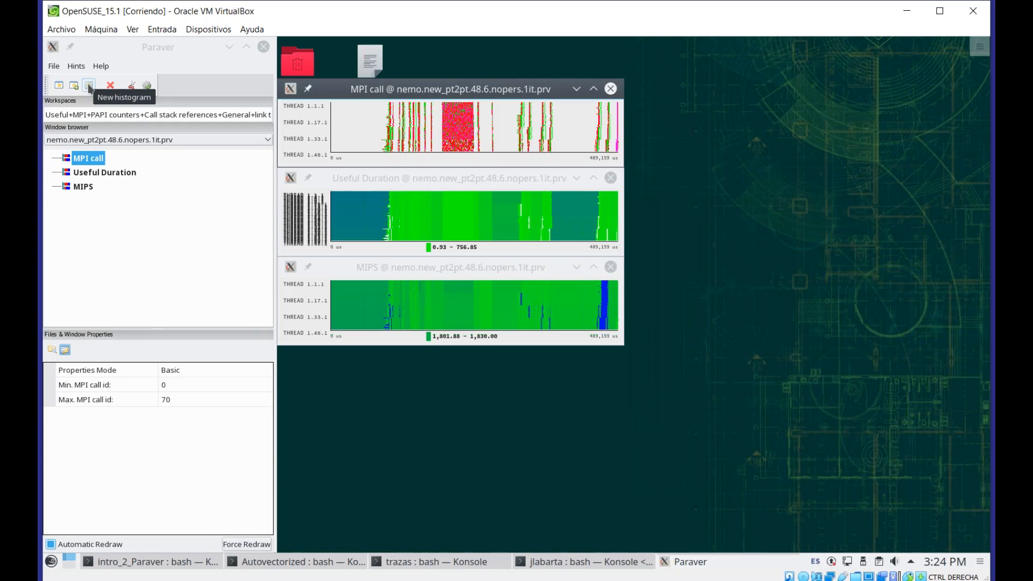
pyautogui.click(89, 86)
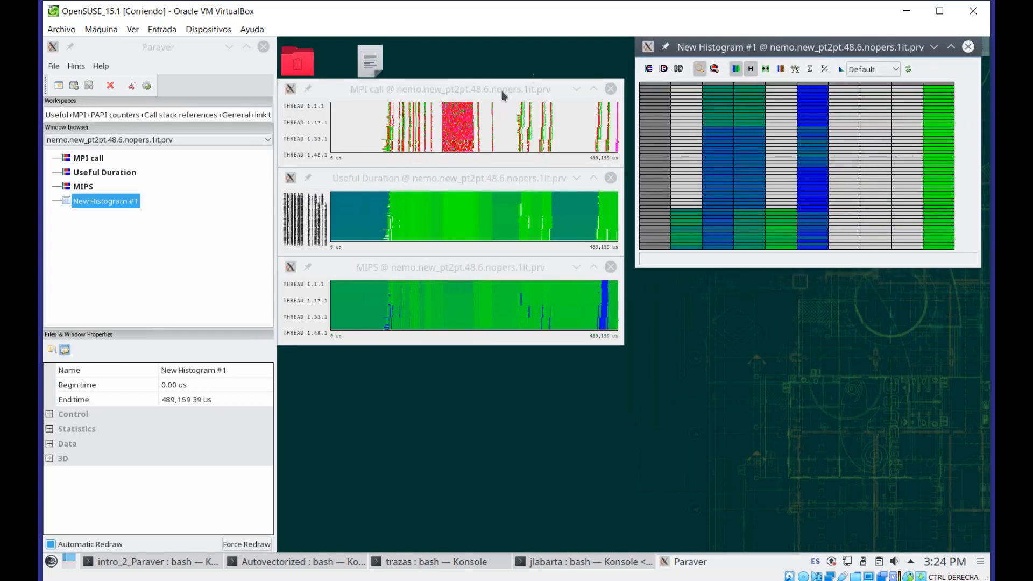
pyautogui.moveTo(724, 120)
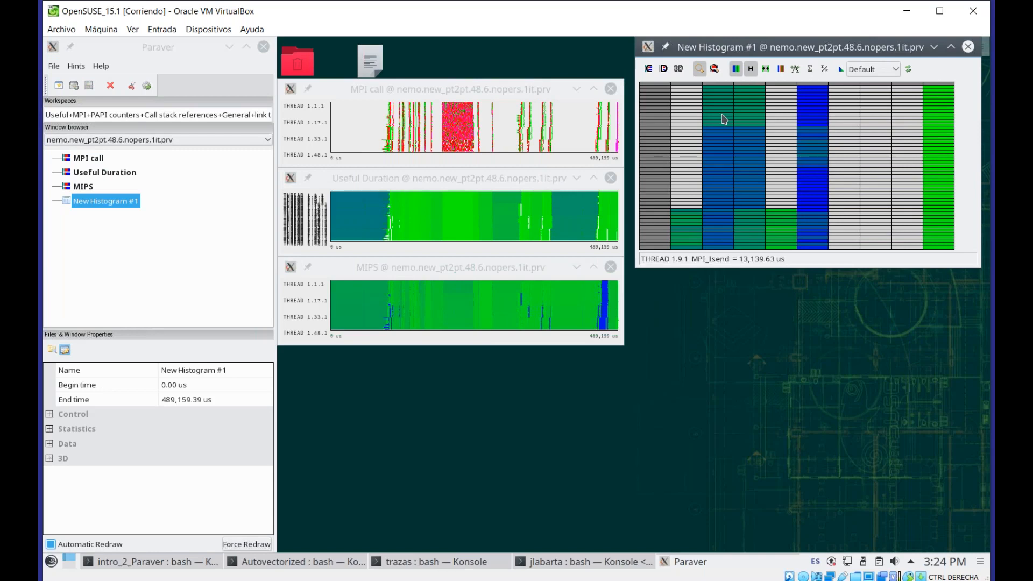
pyautogui.click(780, 68)
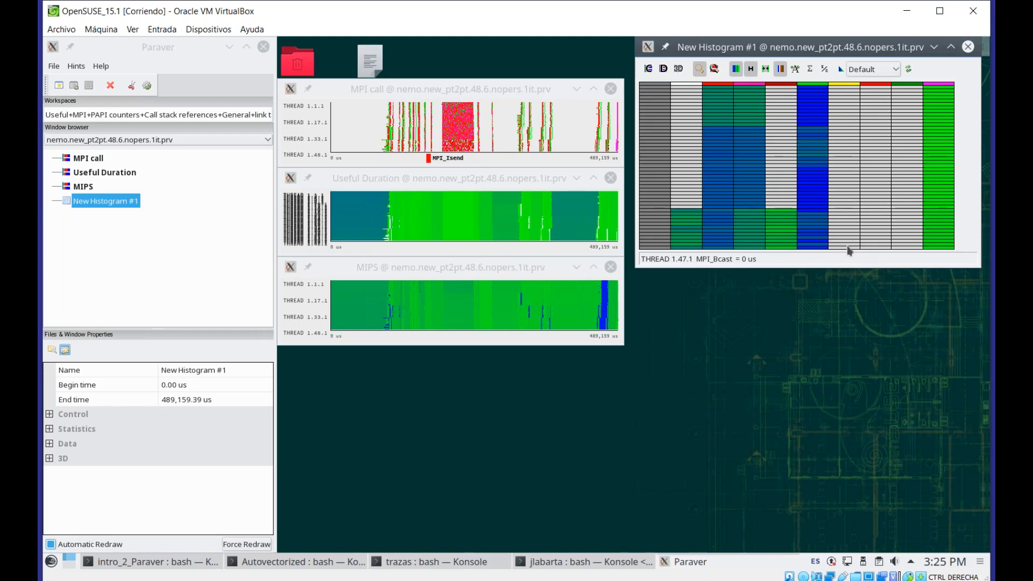
# Expand the histogram's Statistics properties and switch the histogram to display numeric values
pyautogui.click(49, 429)
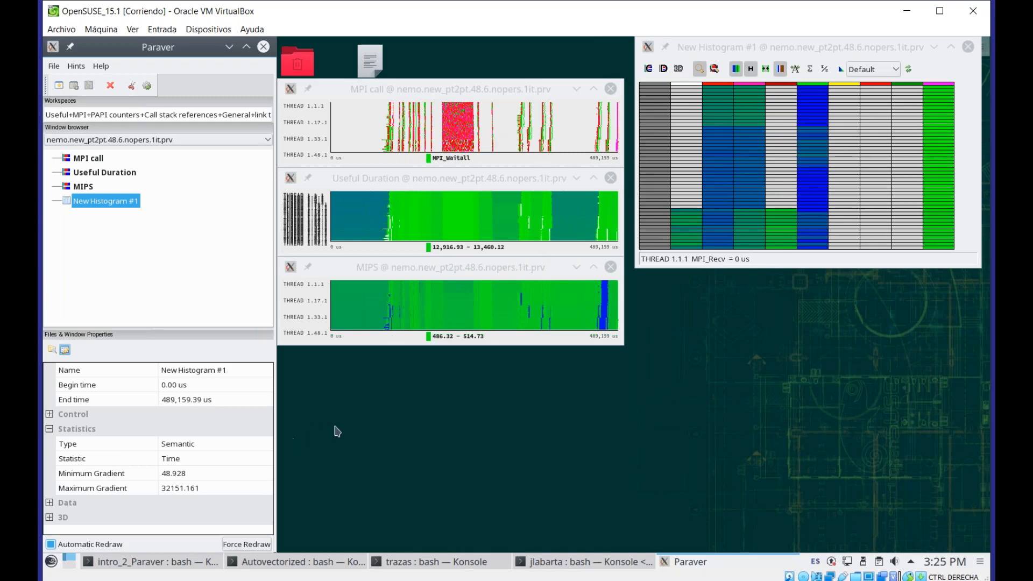
pyautogui.click(699, 70)
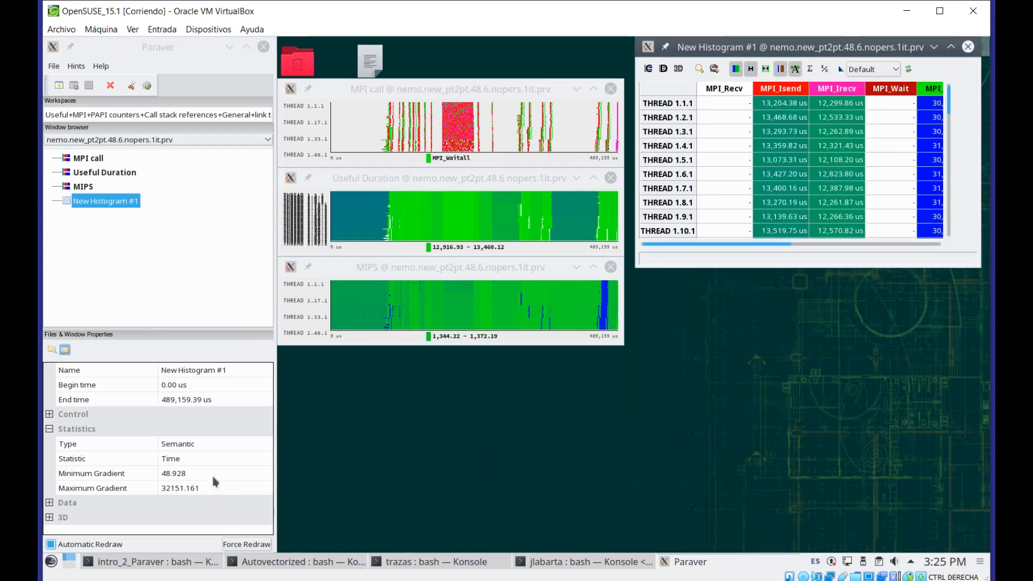
# Set the histogram's Statistic to # Bursts
pyautogui.click(186, 460)
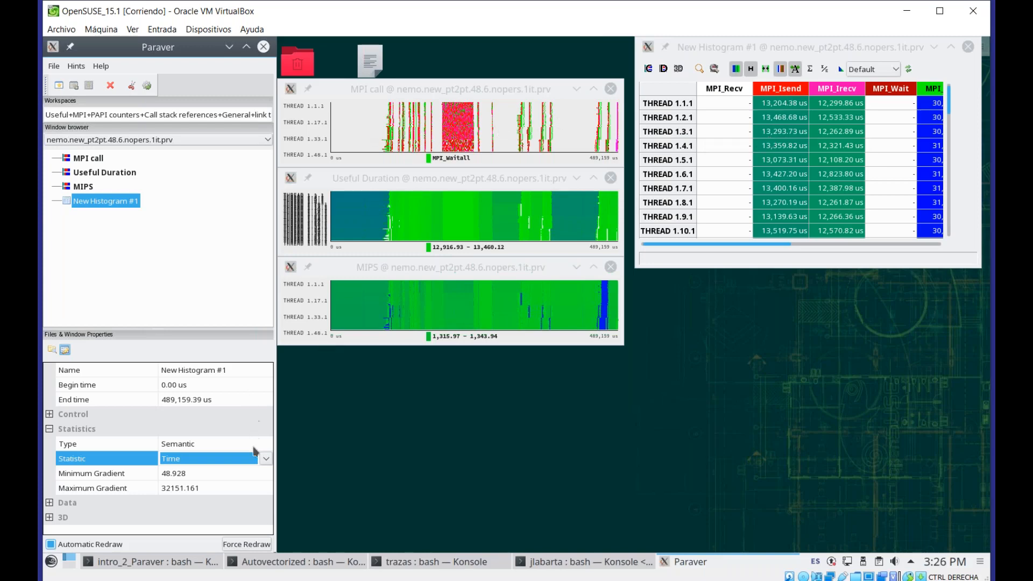
pyautogui.click(266, 459)
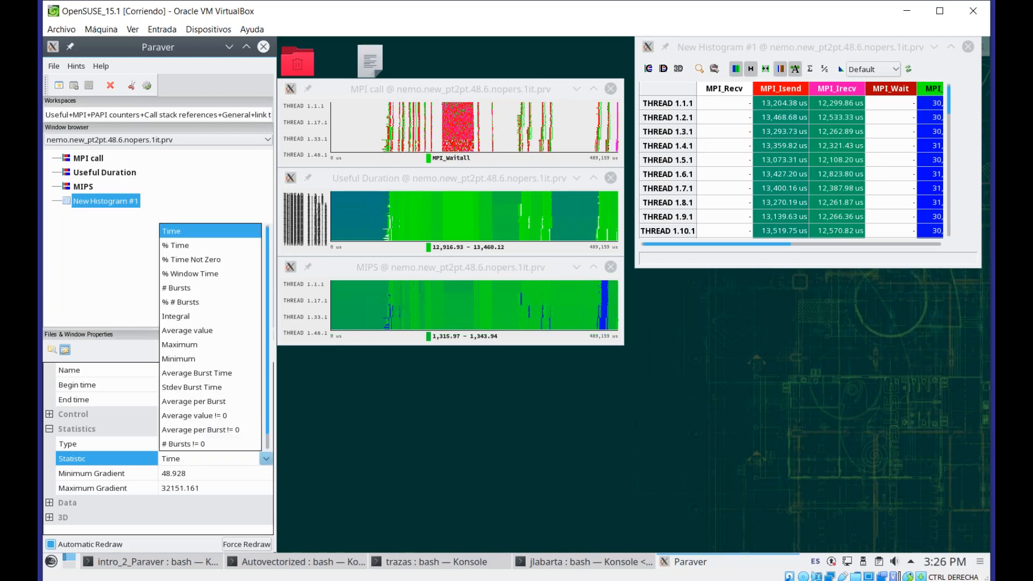
pyautogui.click(220, 293)
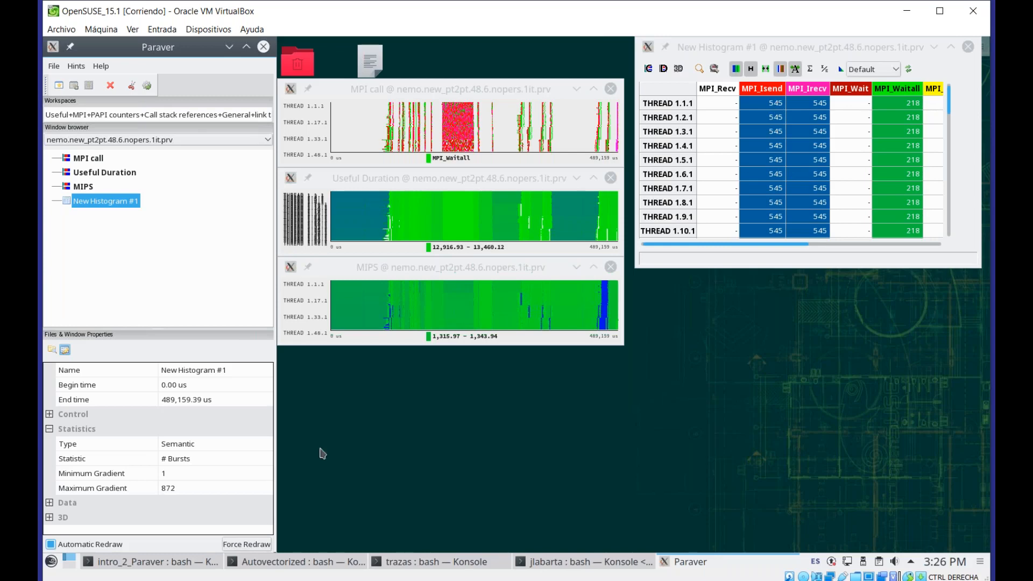
# Set the histogram's Statistic to Average Burst Time
pyautogui.click(263, 461)
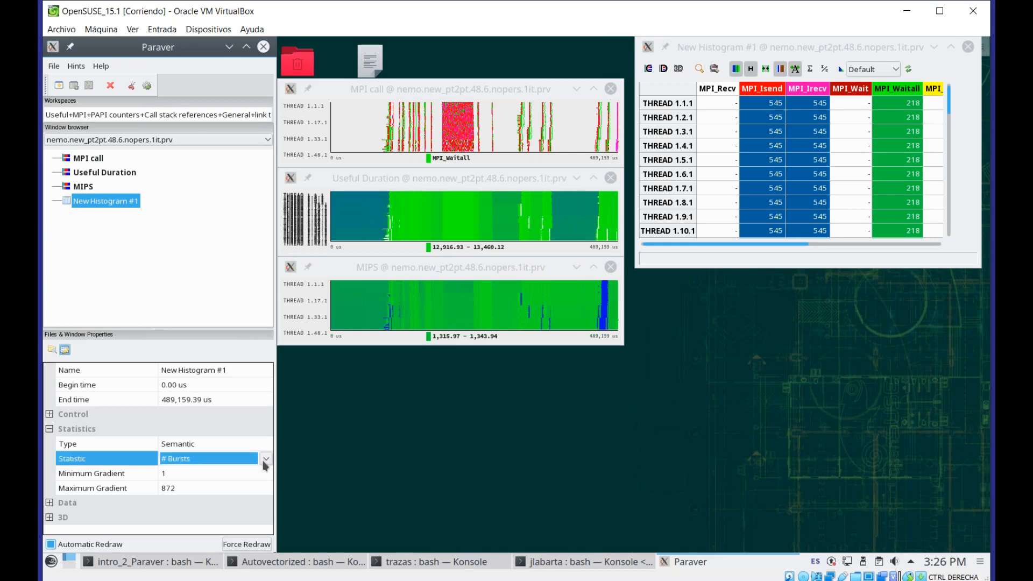
pyautogui.click(265, 459)
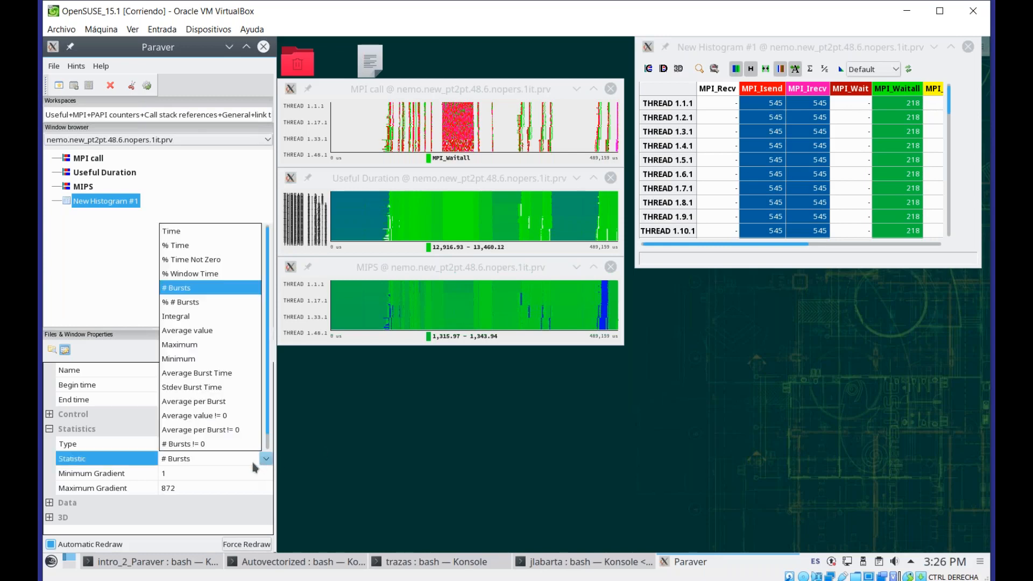
pyautogui.click(241, 373)
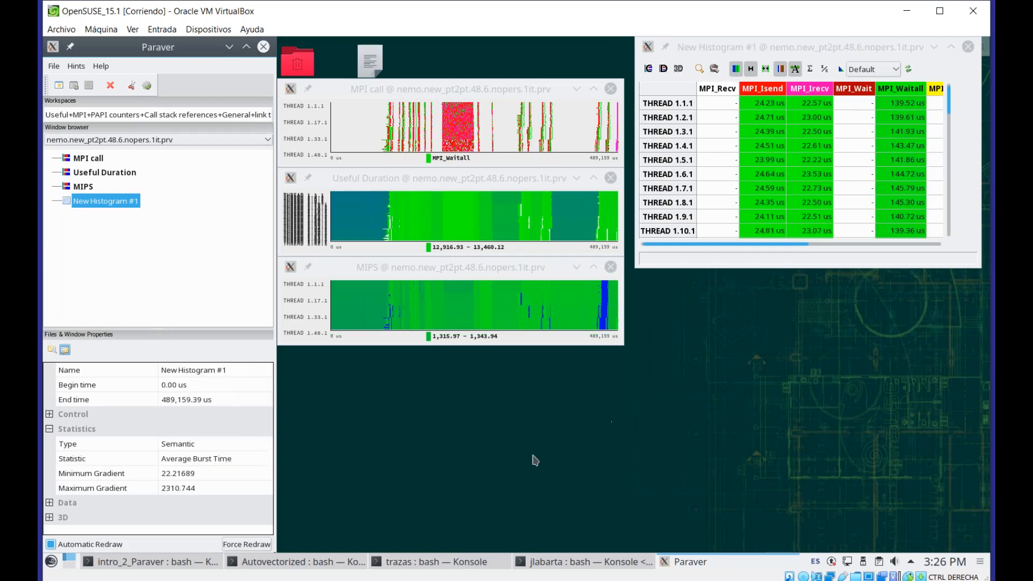
# Set the histogram's Statistic to Integral
pyautogui.click(265, 461)
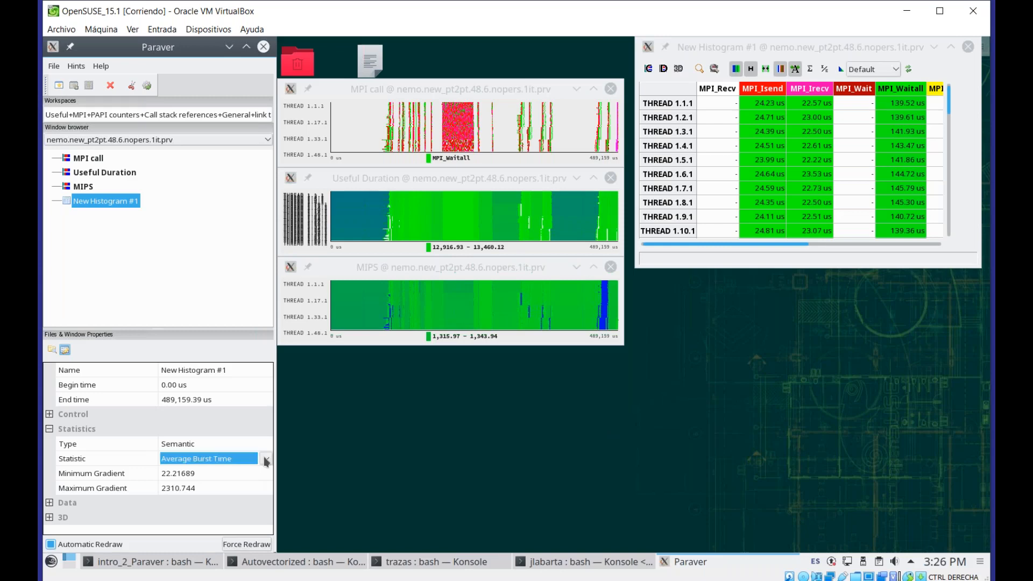
pyautogui.click(266, 460)
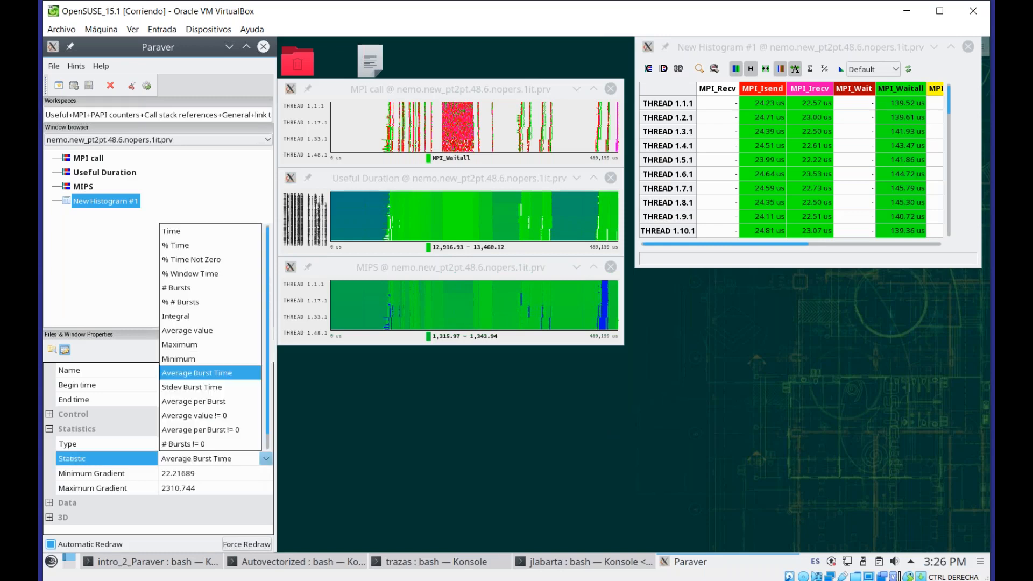
pyautogui.click(210, 319)
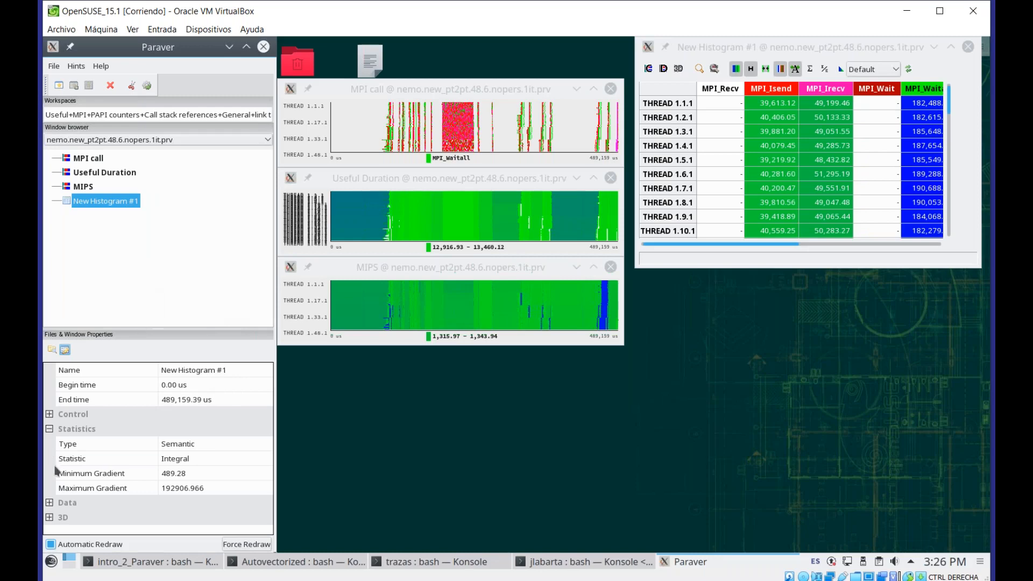
# Set the histogram's data window to MIPS
pyautogui.click(50, 504)
pyautogui.scroll(-1, 195, 514)
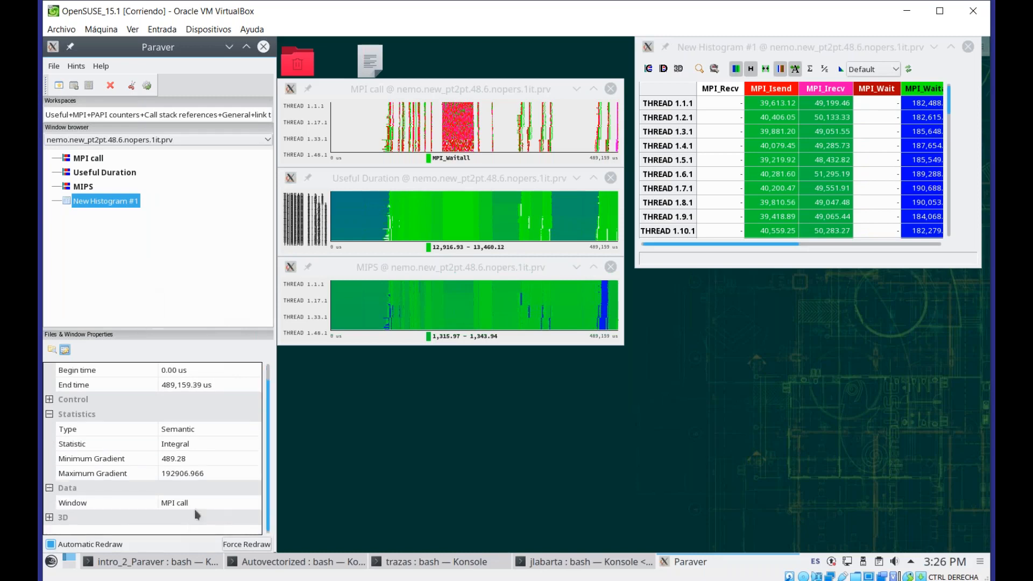
pyautogui.click(217, 506)
pyautogui.click(252, 502)
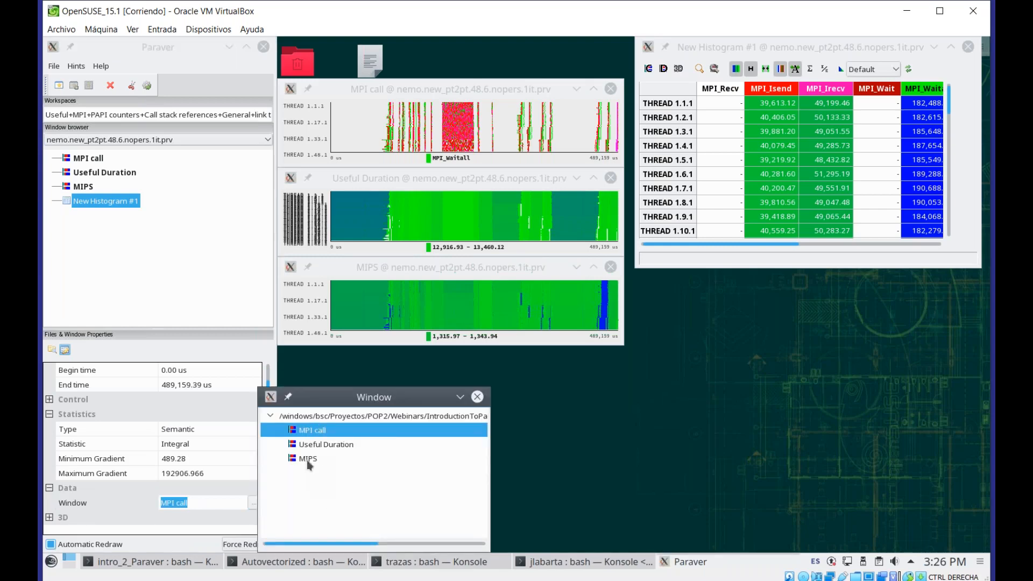
pyautogui.click(309, 460)
pyautogui.doubleClick(308, 460)
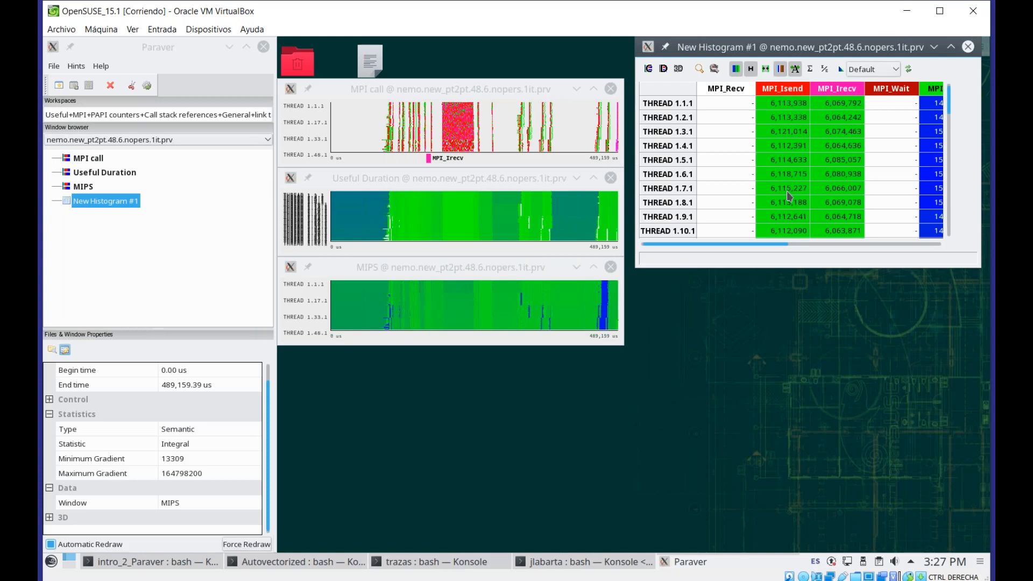
# Switch the histogram from numeric values to the colour gradient view
pyautogui.moveTo(774, 248); pyautogui.dragTo(745, 252)
pyautogui.click(699, 70)
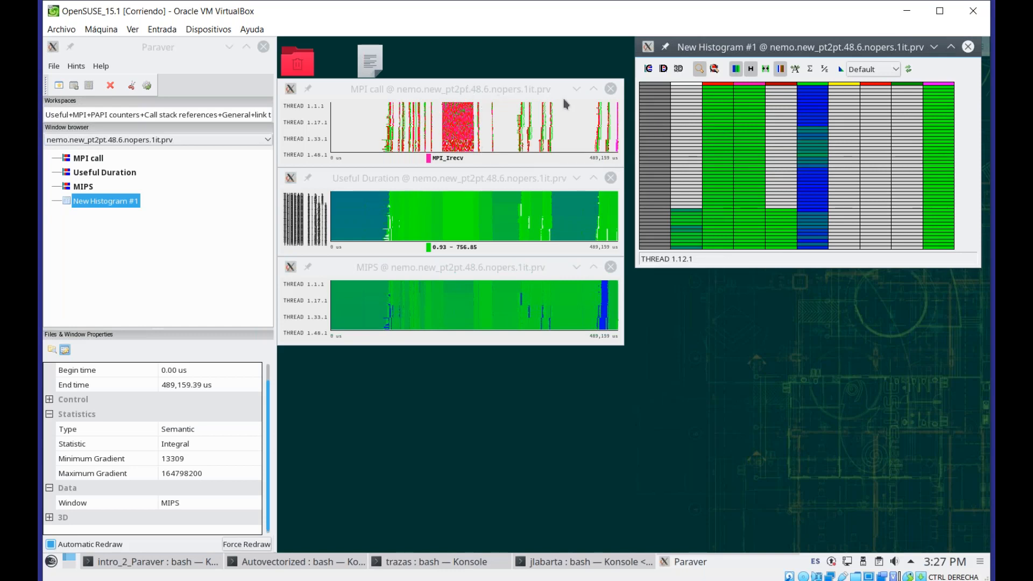
# Set the histogram's Statistic to # Bursts and nudge its window slightly
pyautogui.click(240, 439)
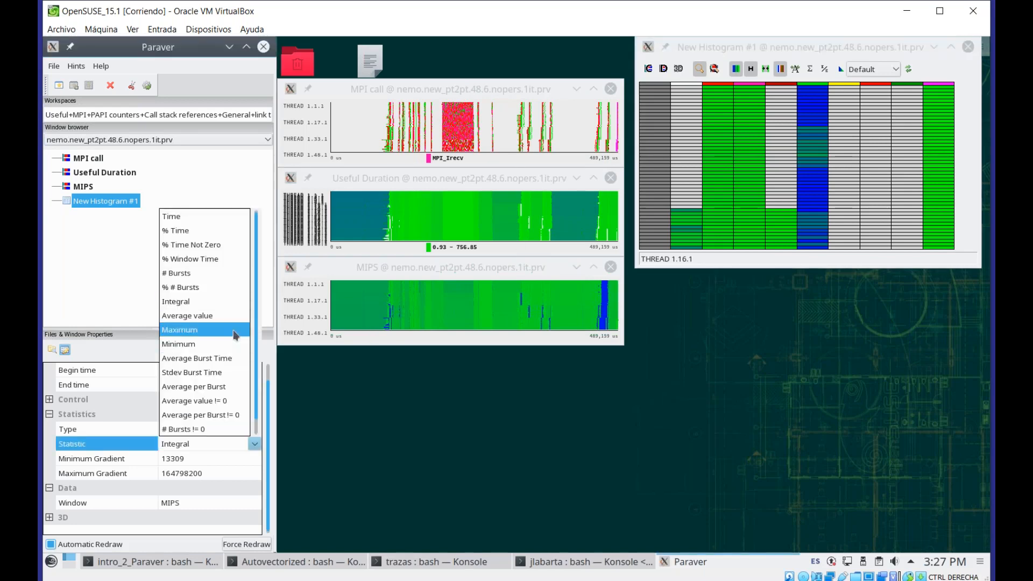
pyautogui.click(213, 273)
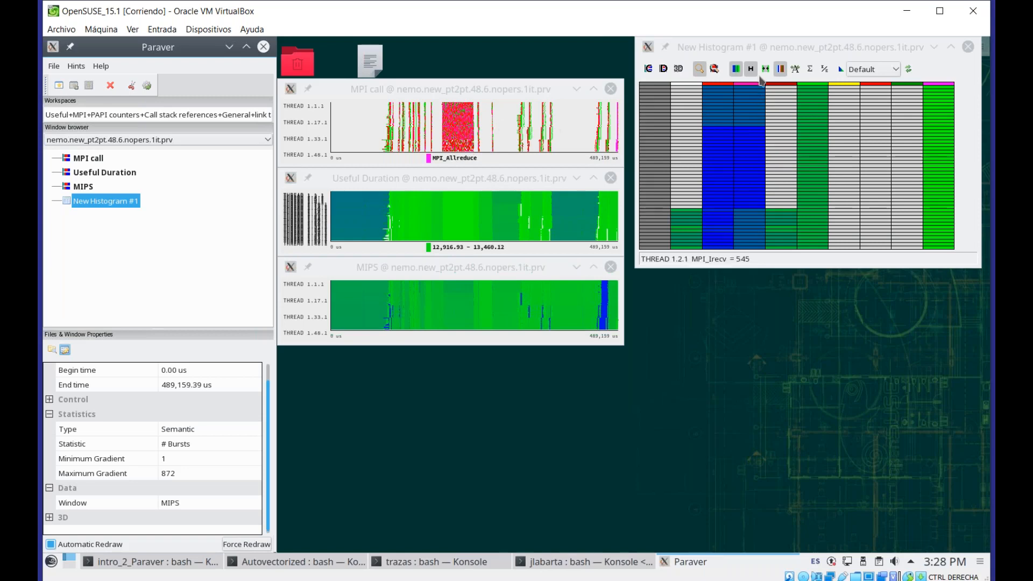
pyautogui.moveTo(781, 49); pyautogui.dragTo(771, 48)
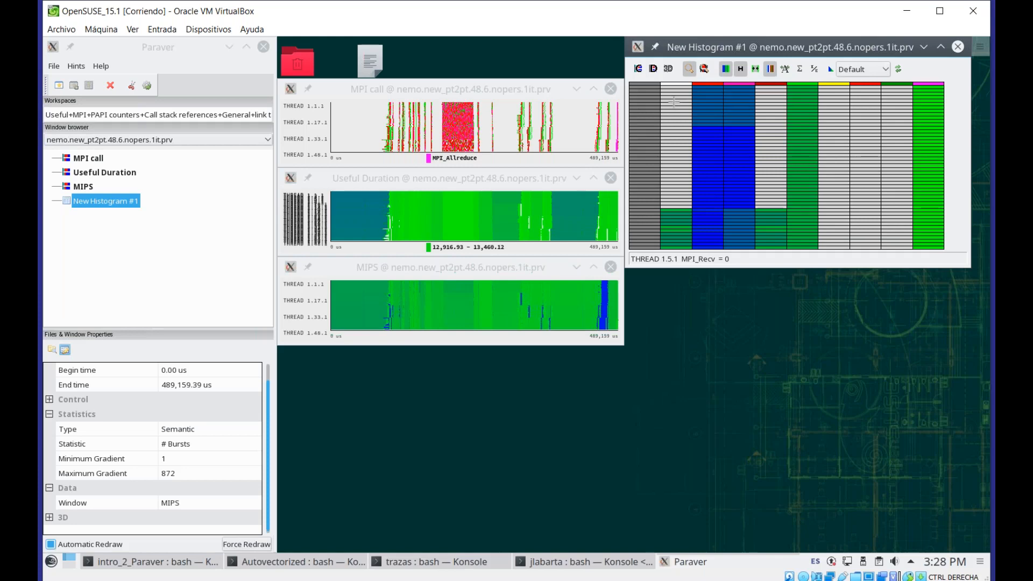
# Open a filtered MPI call timeline for a histogram column and move it below the histogram
pyautogui.click(676, 103)
pyautogui.moveTo(380, 109); pyautogui.dragTo(661, 330)
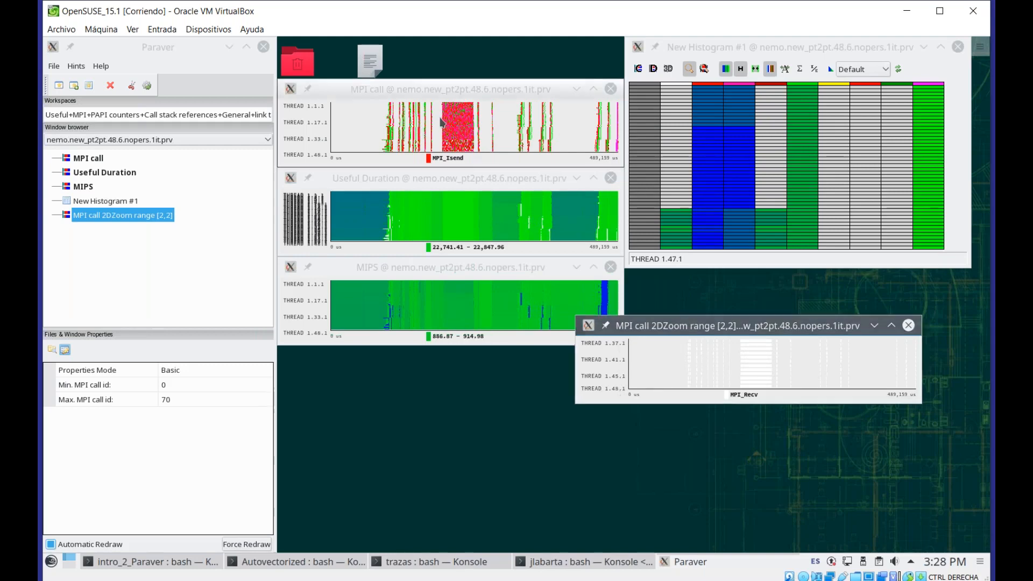
# Paste the object selection into the zoomed MPI call window and place it under the histogram
pyautogui.rightClick(441, 123)
pyautogui.press('Escape')
pyautogui.rightClick(706, 373)
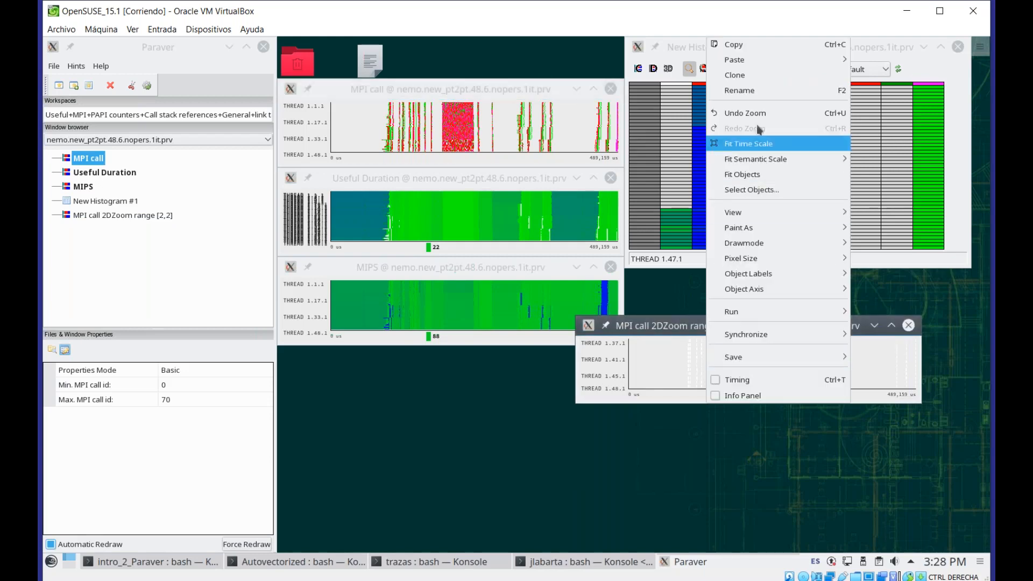
pyautogui.moveTo(766, 60)
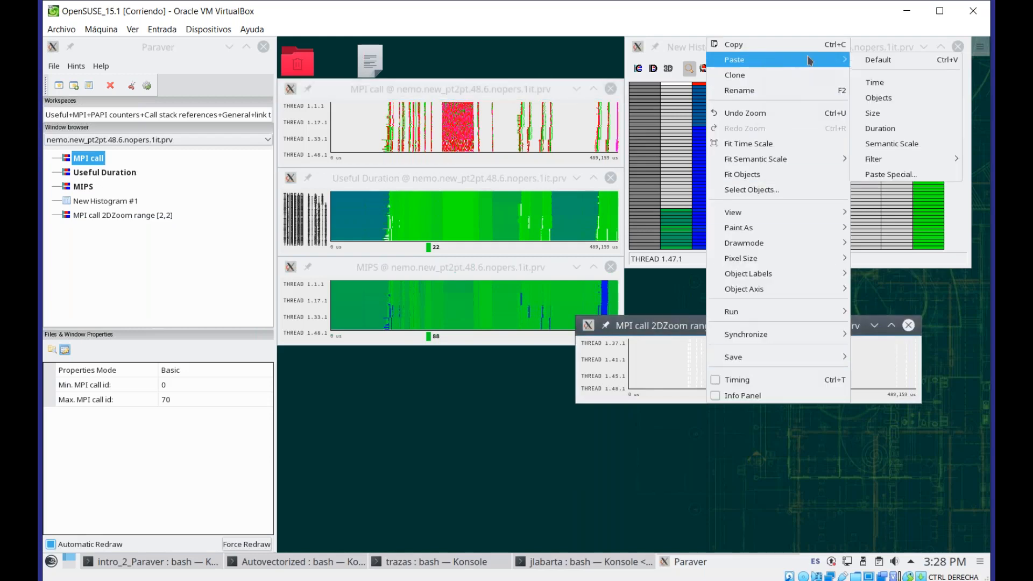
pyautogui.click(889, 100)
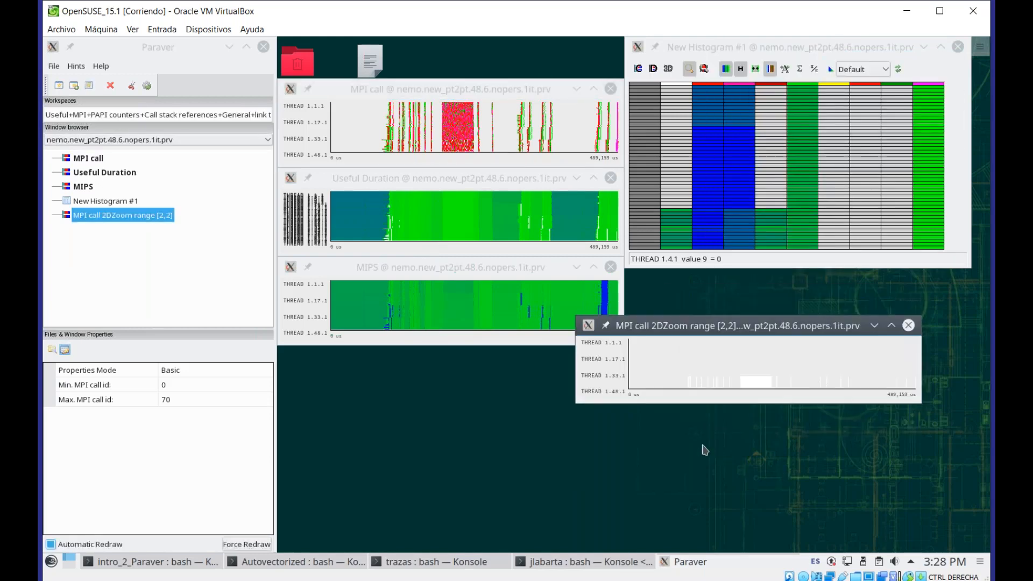
pyautogui.moveTo(768, 395)
pyautogui.moveTo(762, 230); pyautogui.dragTo(763, 178)
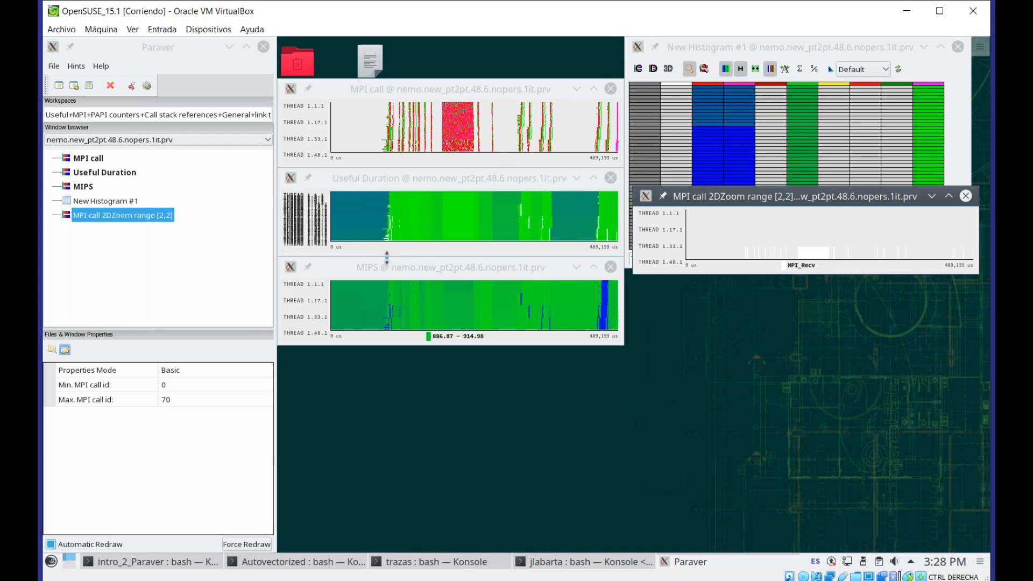
# Create a new histogram from the Useful Duration timeline and position its window on the right
pyautogui.click(429, 186)
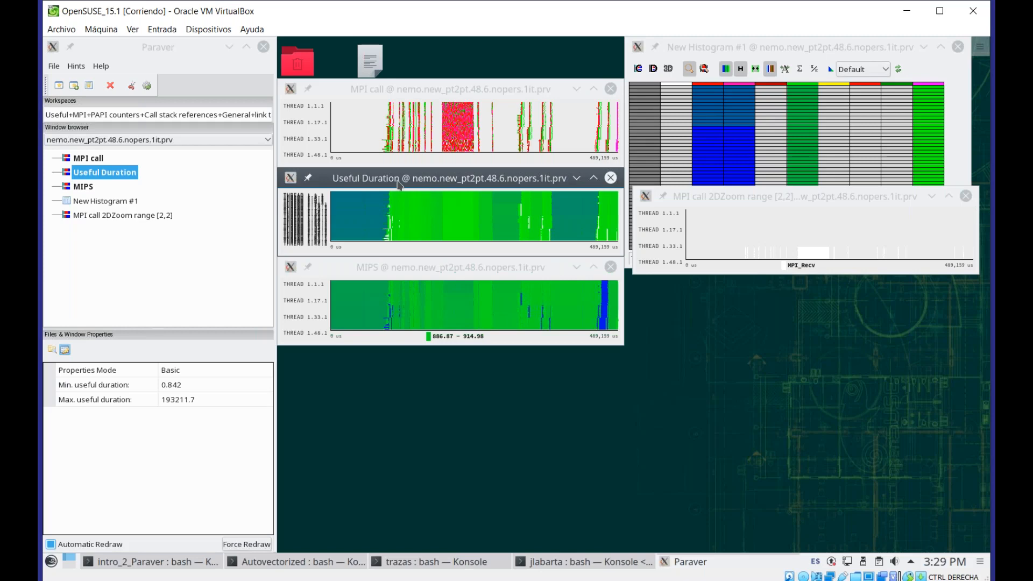
pyautogui.click(146, 49)
pyautogui.click(367, 179)
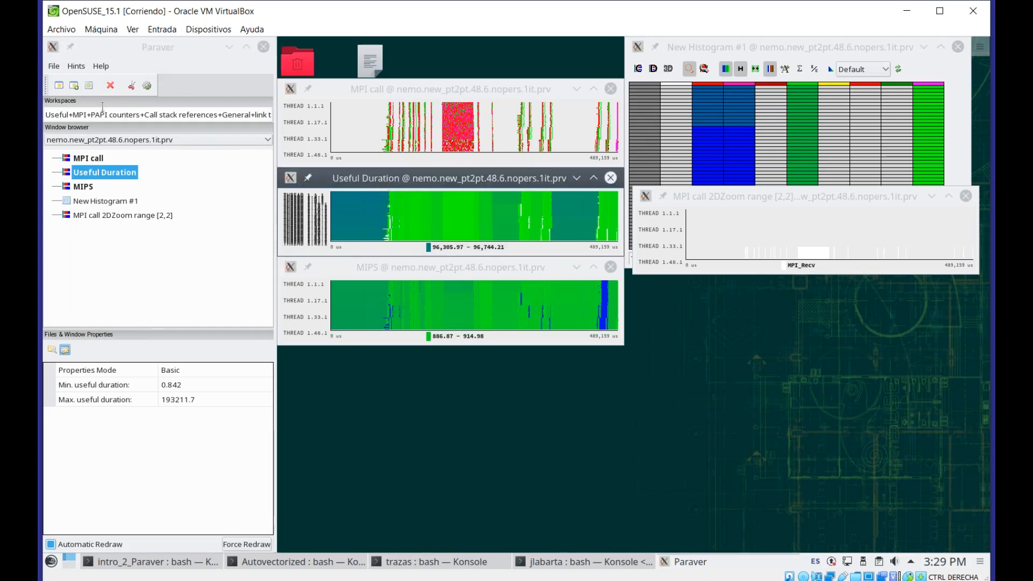
pyautogui.click(88, 85)
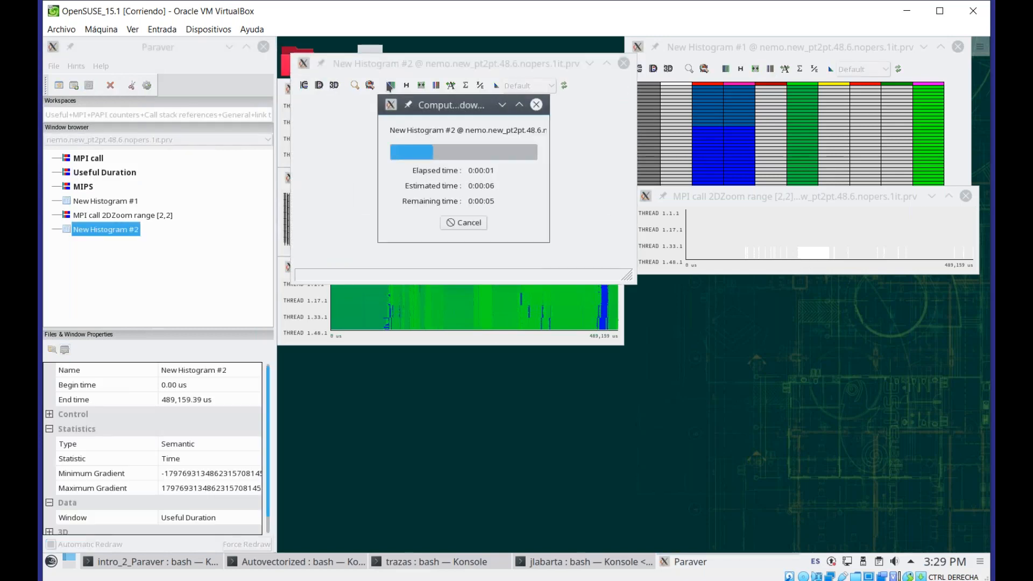
pyautogui.moveTo(379, 63)
pyautogui.mouseDown()
pyautogui.moveTo(742, 196)
pyautogui.moveTo(719, 233)
pyautogui.mouseUp()
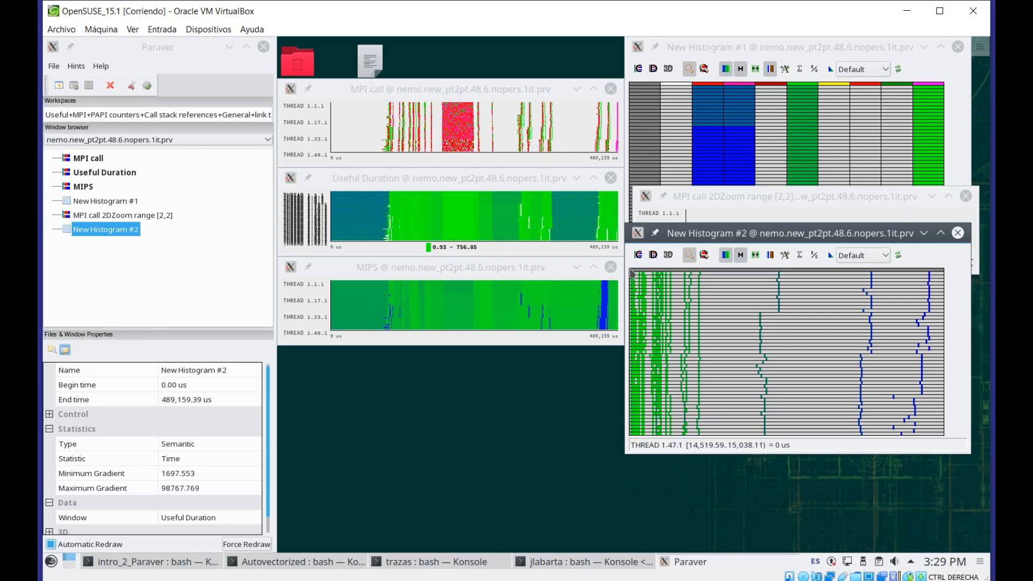
# Set the new histogram's control Minimum to 0, Maximum to 103706, Delta to 500, and enable Automatic Redraw
pyautogui.click(49, 429)
pyautogui.click(49, 415)
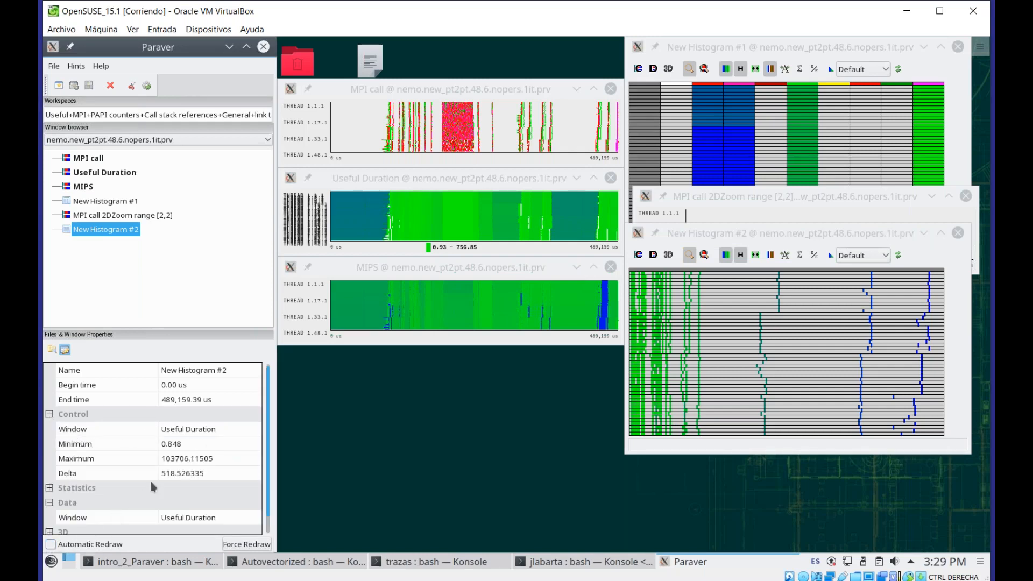
pyautogui.click(190, 444)
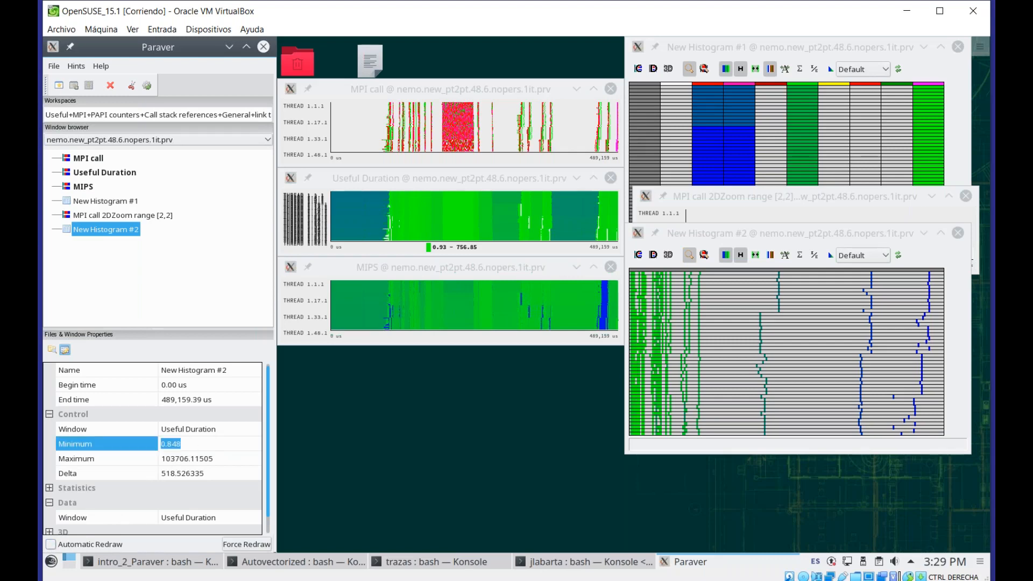
pyautogui.write('0')
pyautogui.click(222, 461)
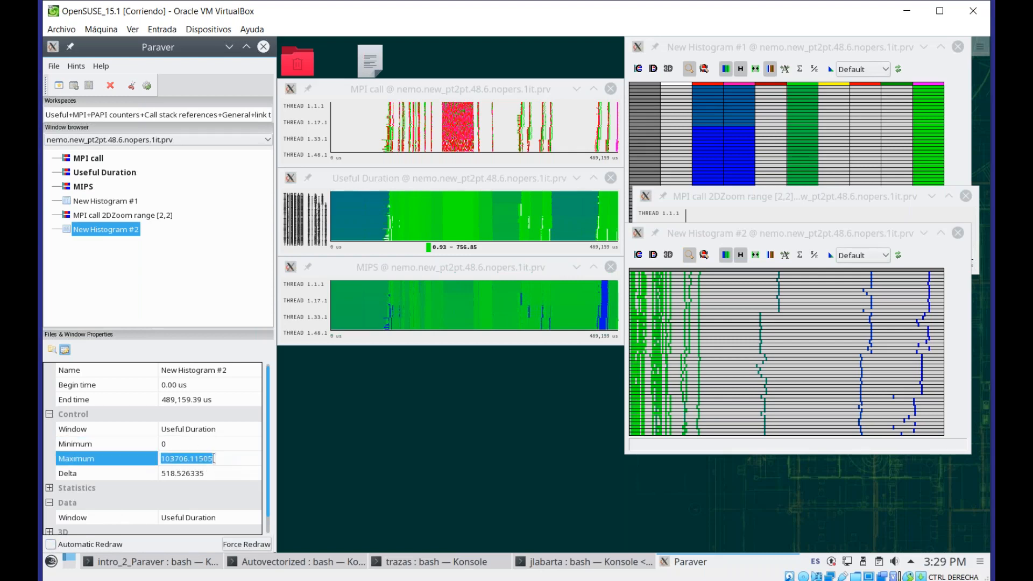
pyautogui.click(218, 458)
pyautogui.press('BackSpace')
pyautogui.press('BackSpace')
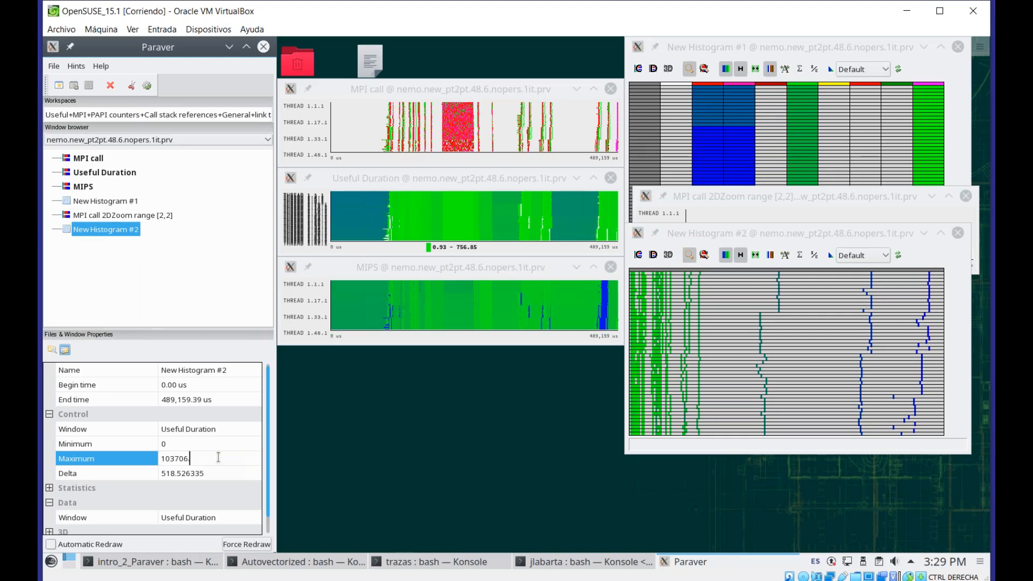
pyautogui.click(209, 475)
pyautogui.write('500')
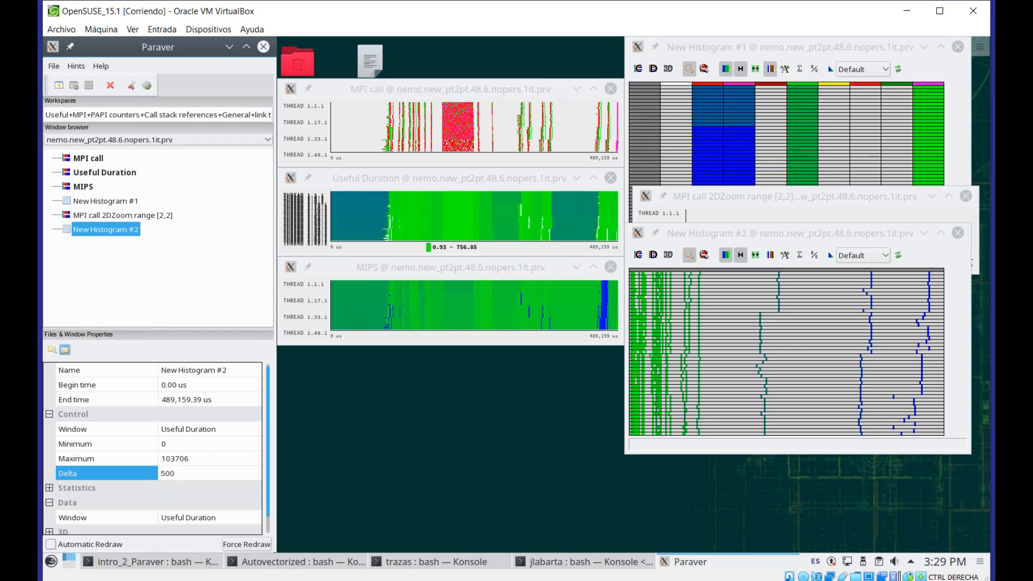
pyautogui.click(50, 545)
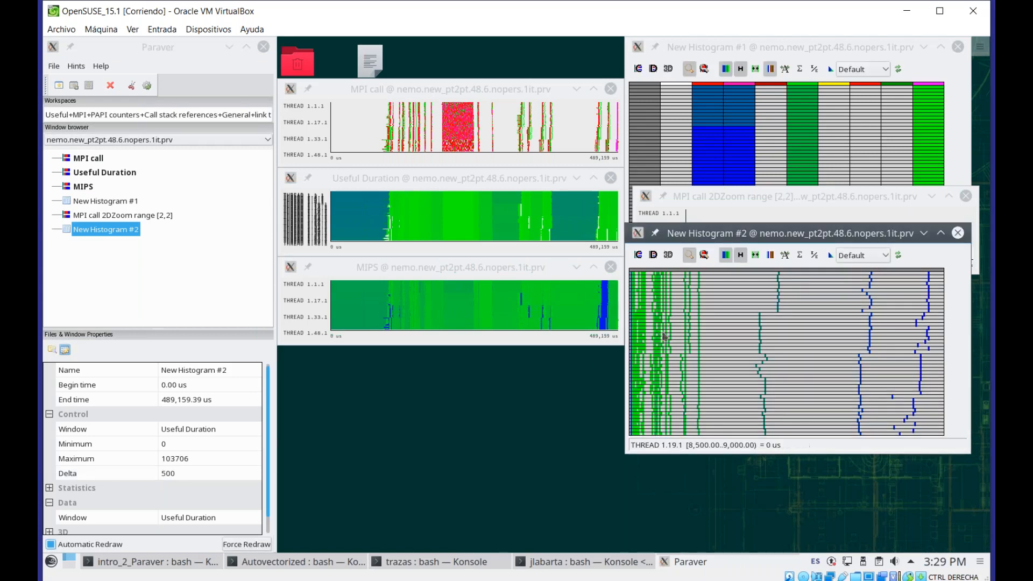
# Show the histogram as numeric values and set its Statistic to # Bursts
pyautogui.click(691, 257)
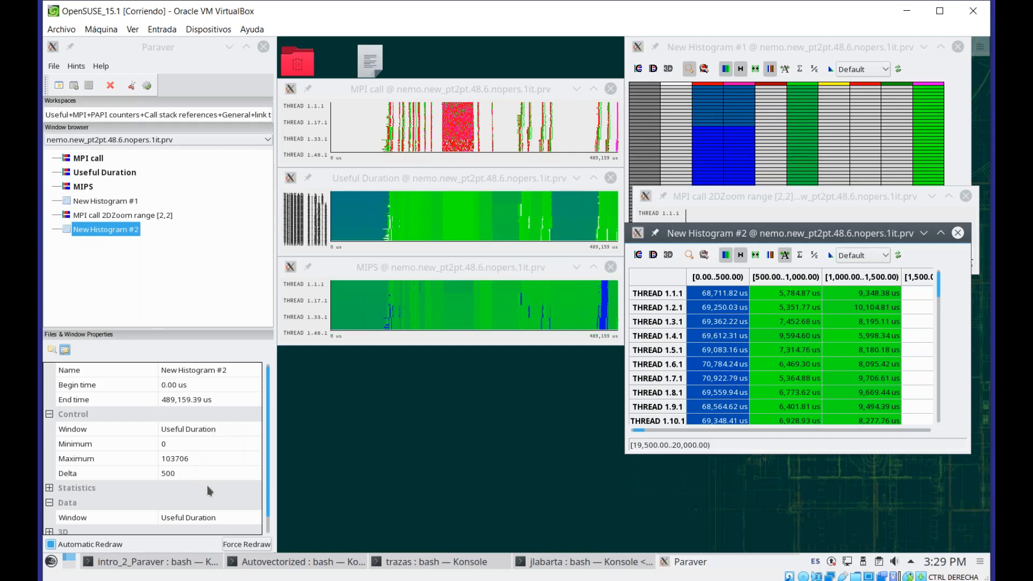
pyautogui.click(49, 488)
pyautogui.click(219, 518)
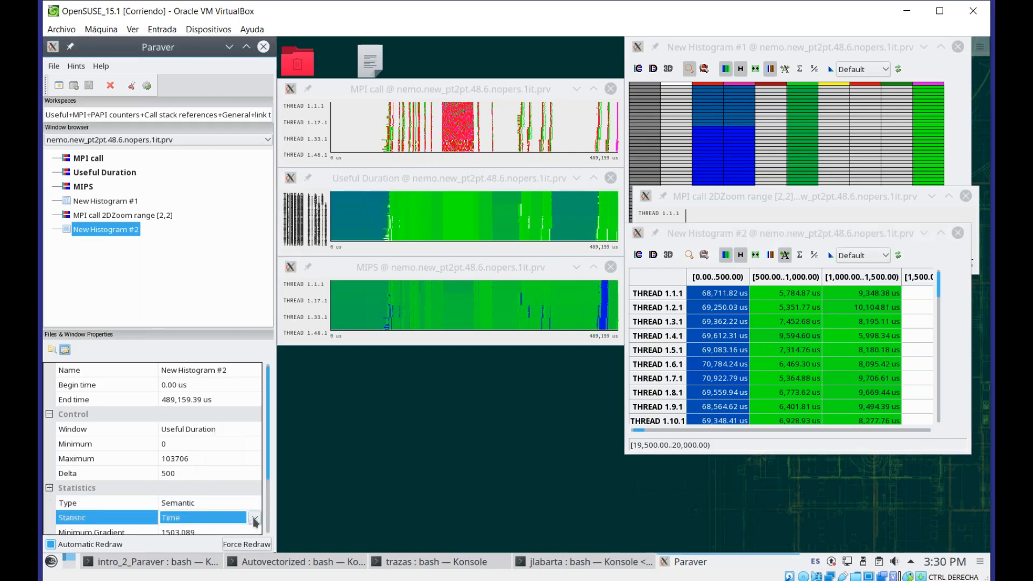
pyautogui.click(255, 519)
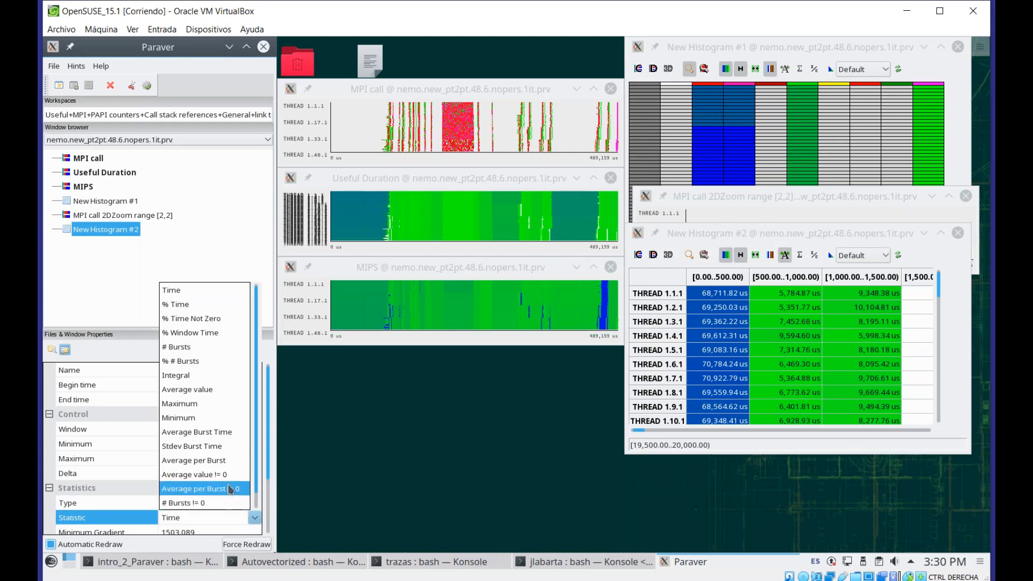
pyautogui.click(192, 347)
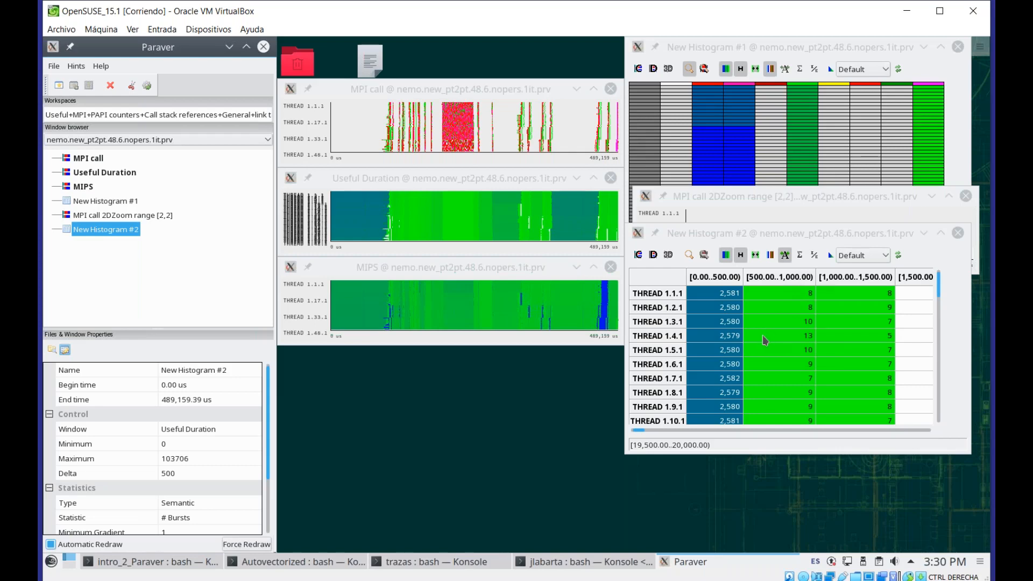
# Switch the histogram back to the gradient view and set its Statistic to Time
pyautogui.click(689, 255)
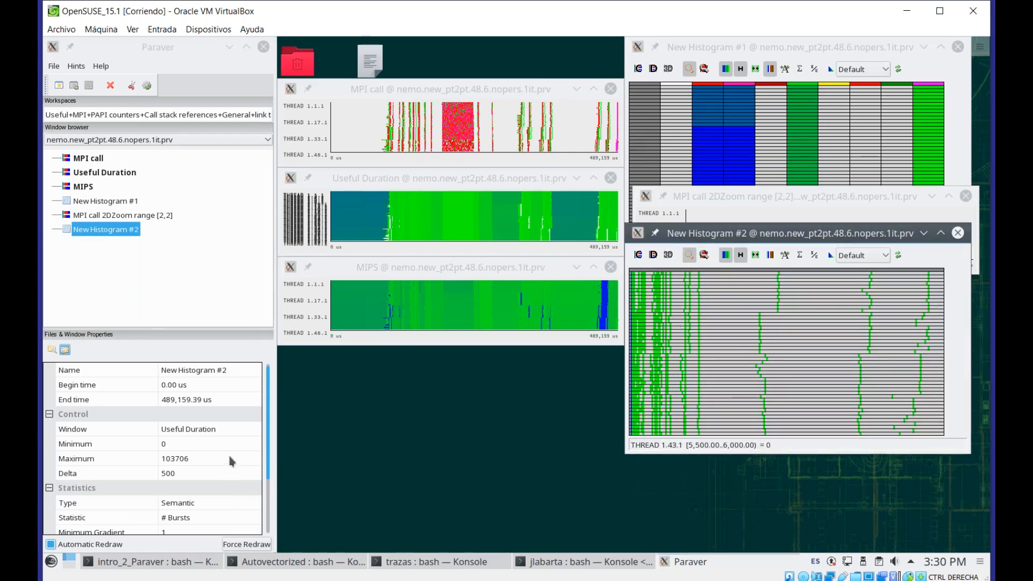
pyautogui.click(223, 518)
pyautogui.click(224, 518)
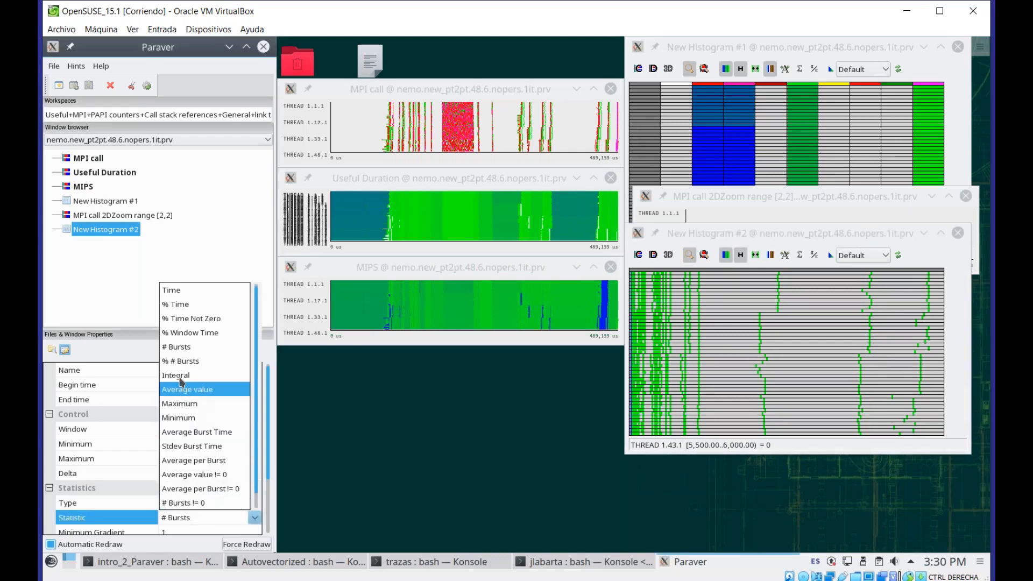
pyautogui.click(192, 289)
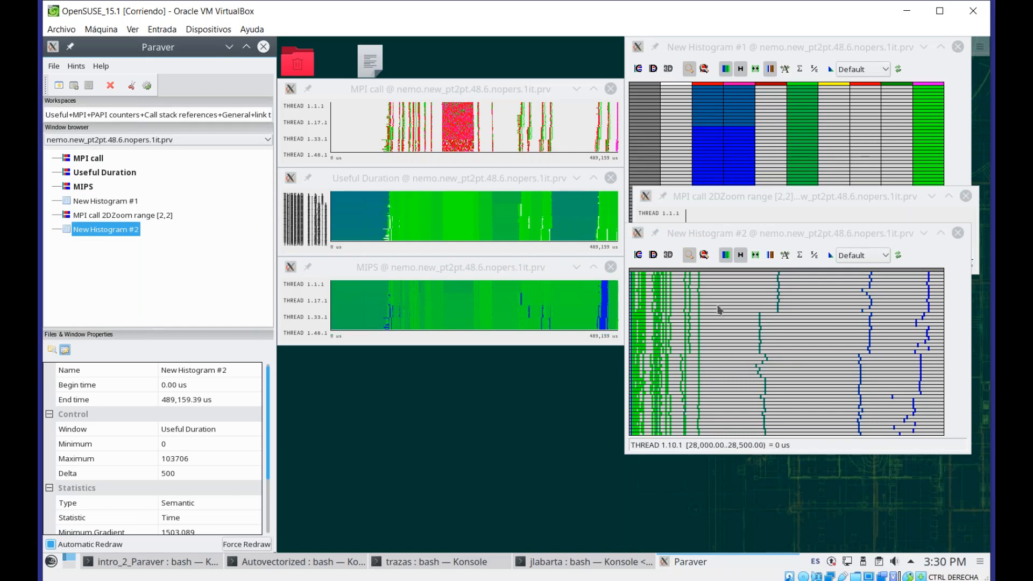
# Open a filtered Useful Duration timeline for a selected range of histogram columns and place it below the timelines
pyautogui.click(705, 258)
pyautogui.moveTo(743, 318); pyautogui.dragTo(795, 370)
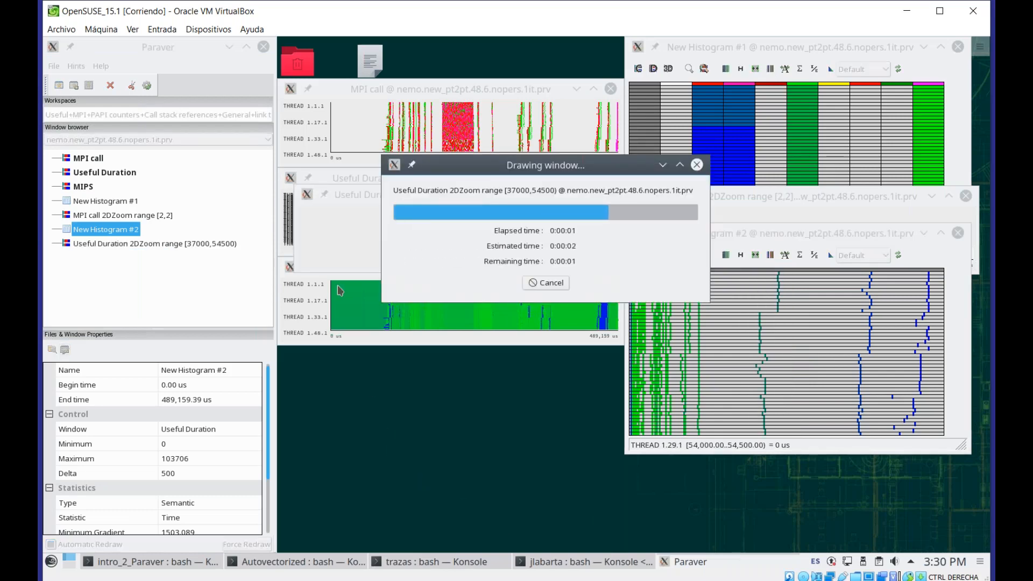
pyautogui.moveTo(377, 203); pyautogui.dragTo(346, 267)
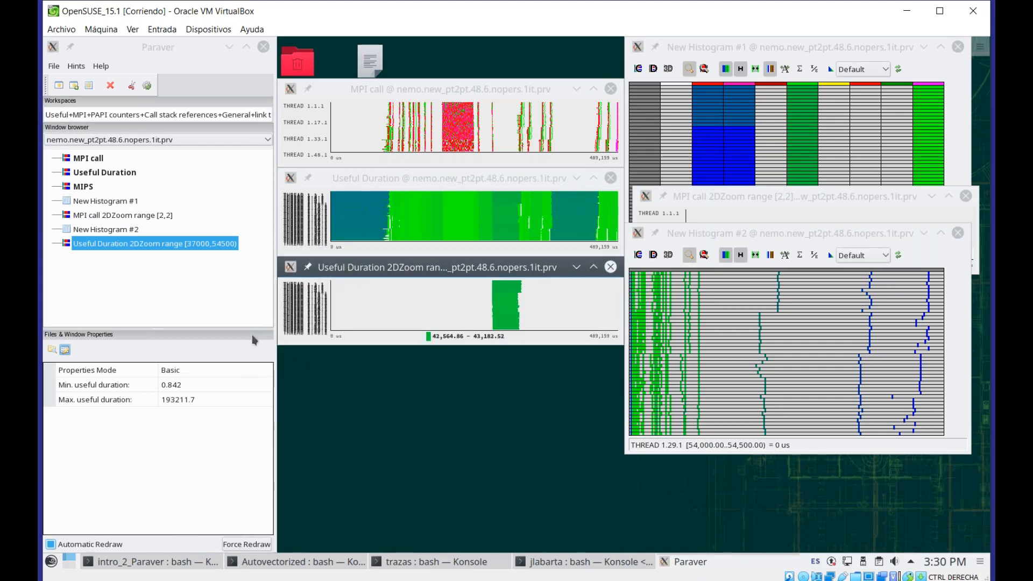
# Fit both ends of the semantic scale in the zoomed Useful Duration window
pyautogui.rightClick(373, 316)
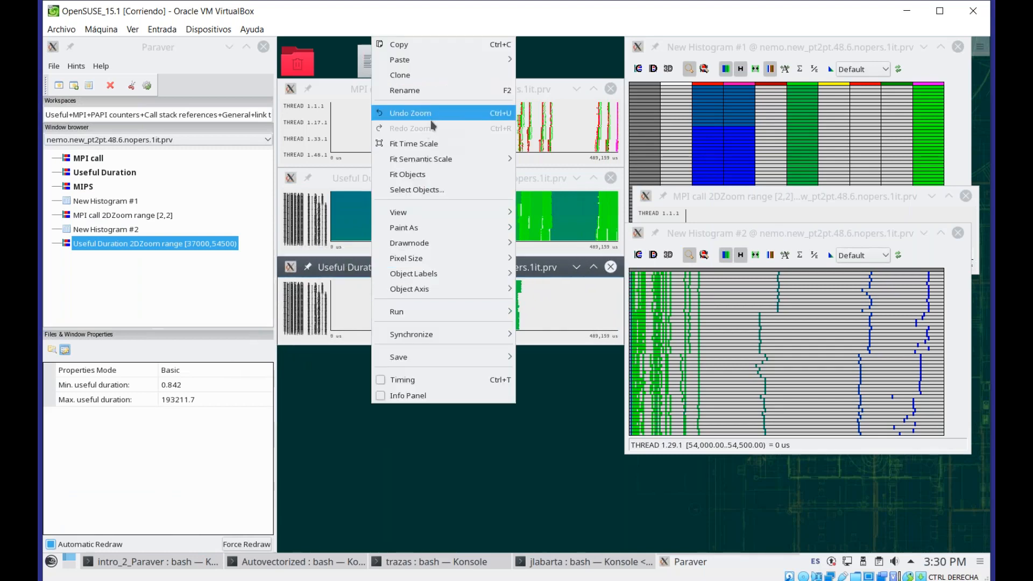
pyautogui.moveTo(436, 161)
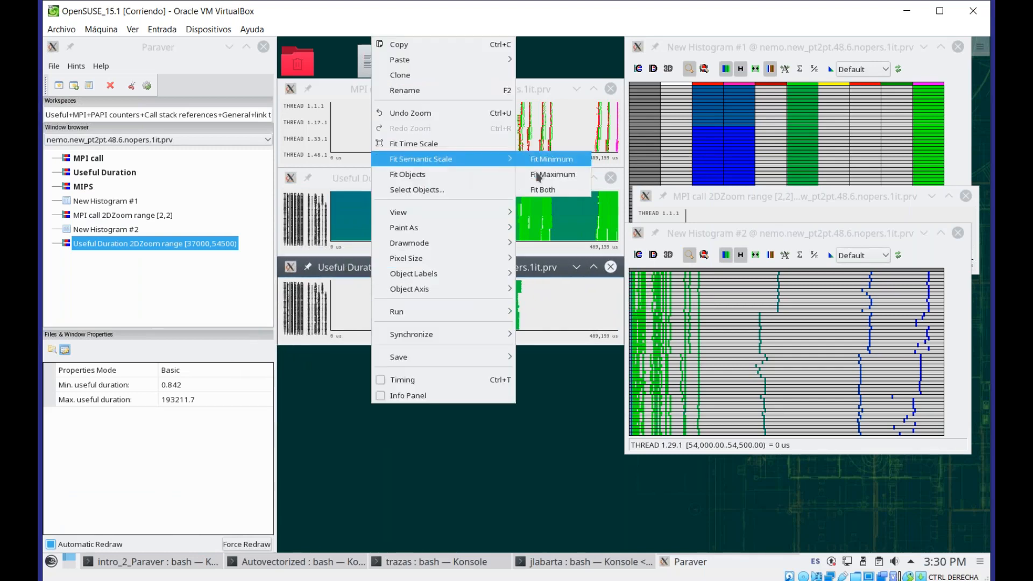
pyautogui.click(568, 194)
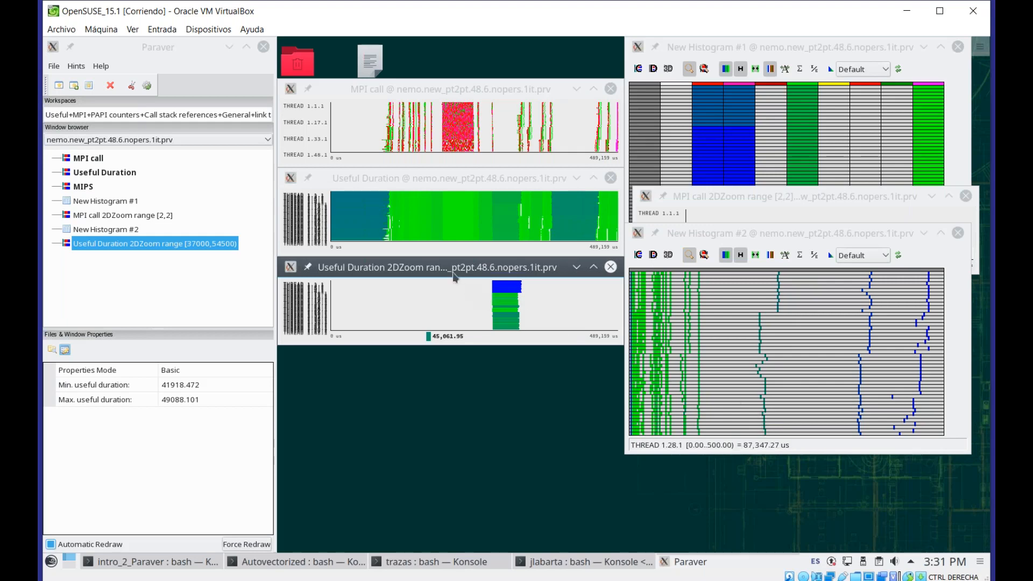
# Zoom the Useful Duration timeline to about 110,000–187,000 us and paste its time range into New Histogram #2
pyautogui.moveTo(397, 216); pyautogui.dragTo(441, 232)
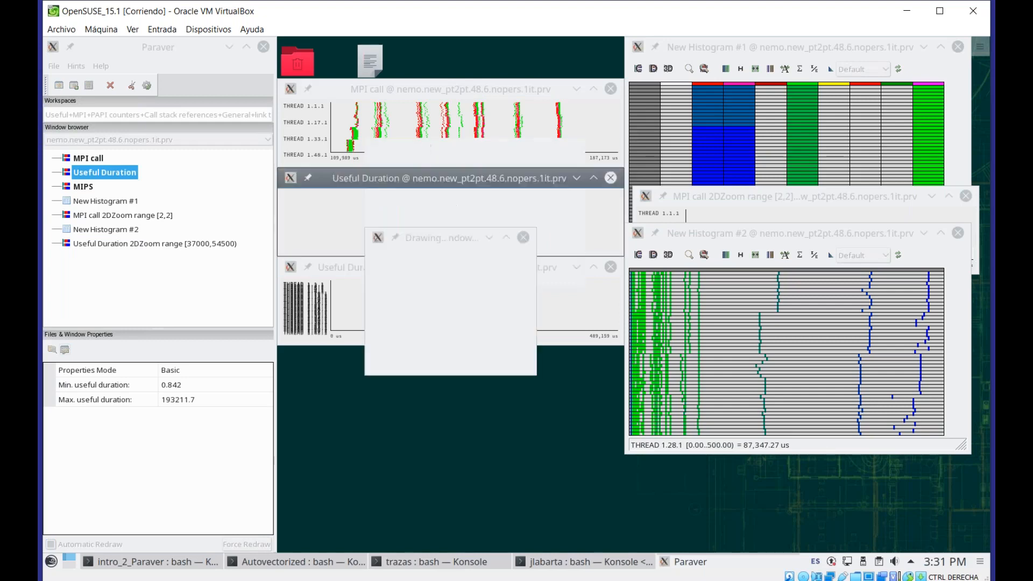
pyautogui.rightClick(431, 217)
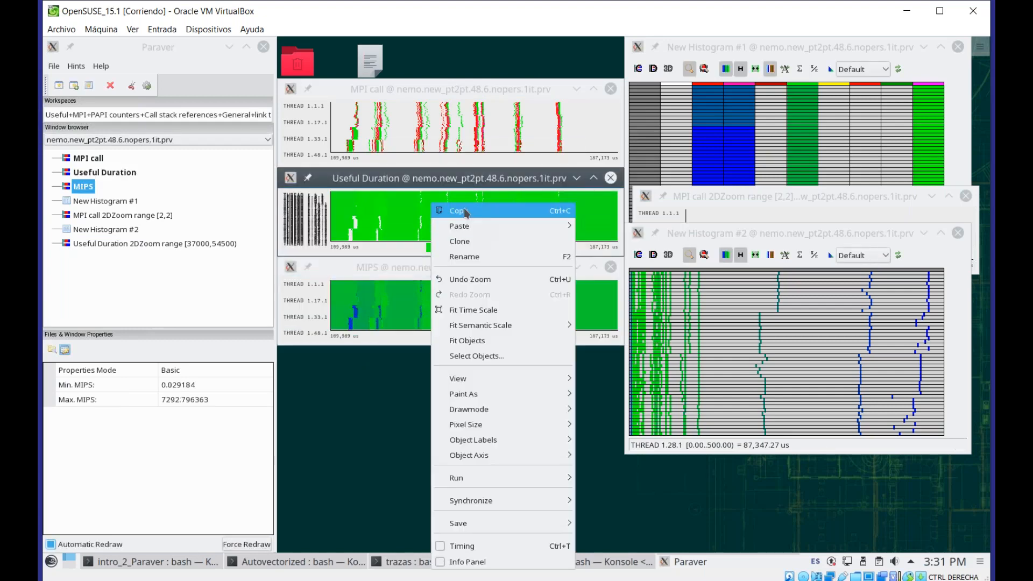
pyautogui.click(462, 210)
pyautogui.rightClick(778, 353)
pyautogui.moveTo(807, 70)
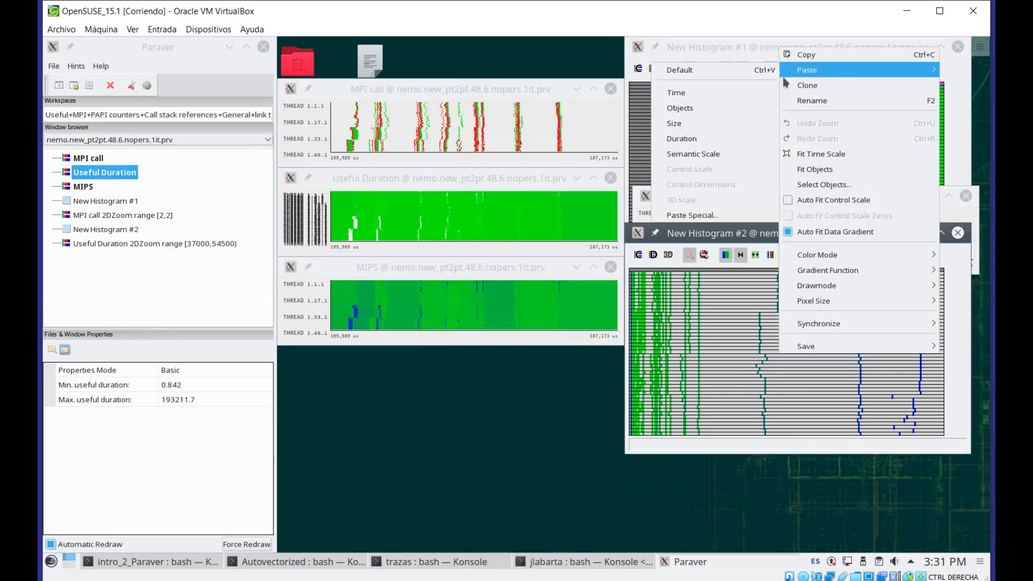
pyautogui.click(704, 122)
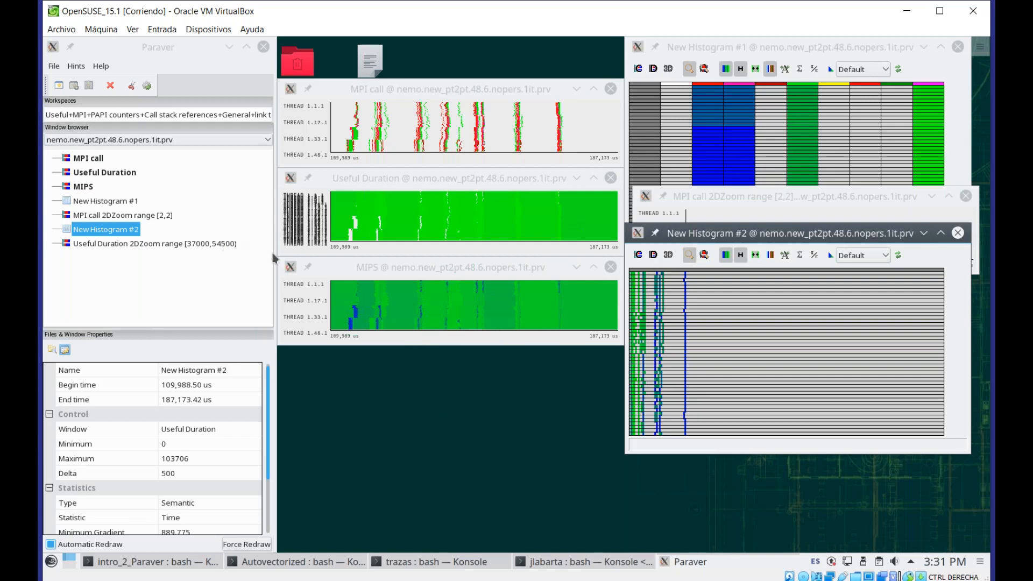
# Delete all open timeline and histogram windows of the trace
pyautogui.click(141, 247)
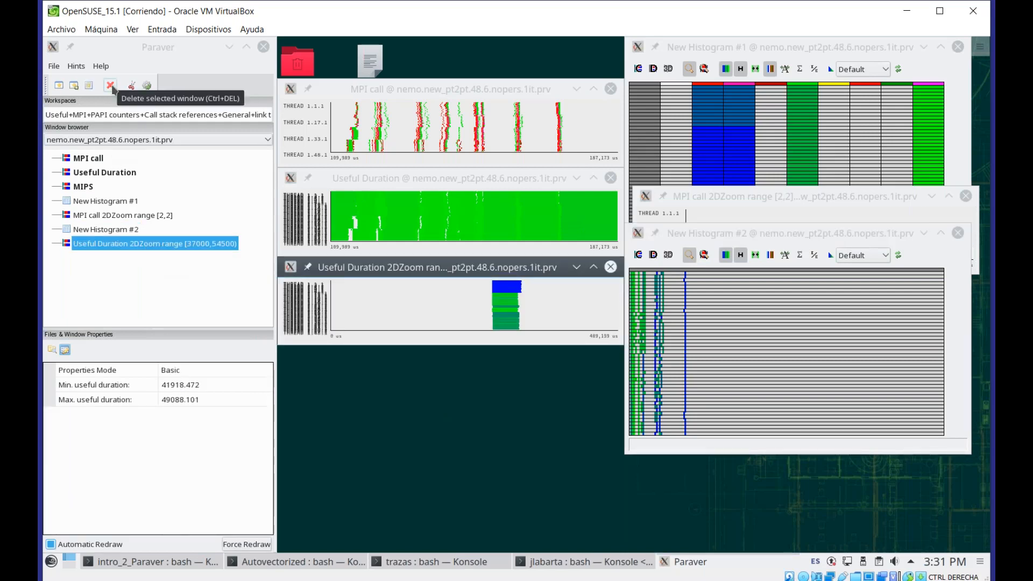
pyautogui.click(111, 86)
pyautogui.click(110, 86)
pyautogui.click(111, 85)
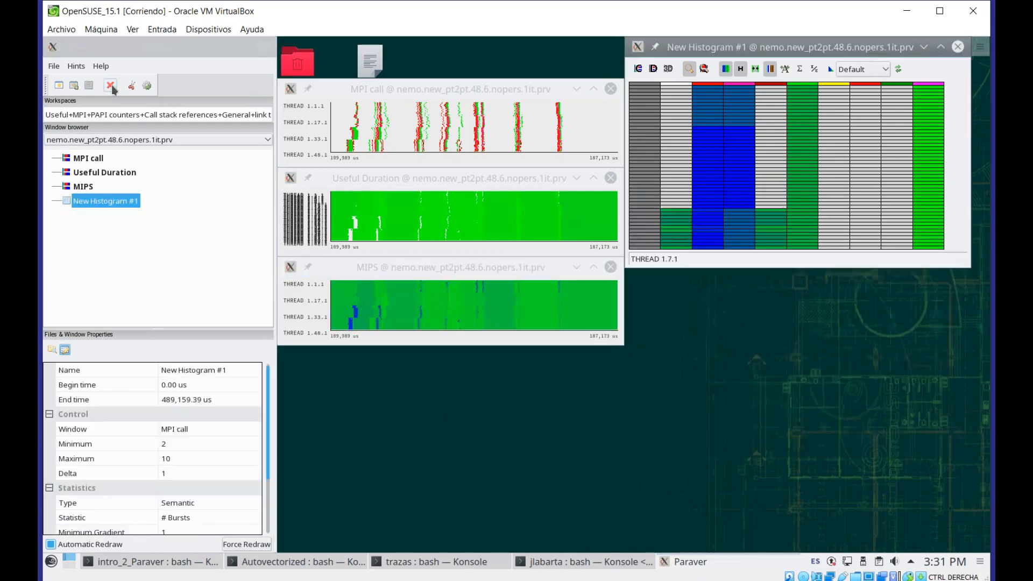
pyautogui.click(111, 85)
pyautogui.click(110, 85)
pyautogui.click(110, 86)
pyautogui.click(111, 85)
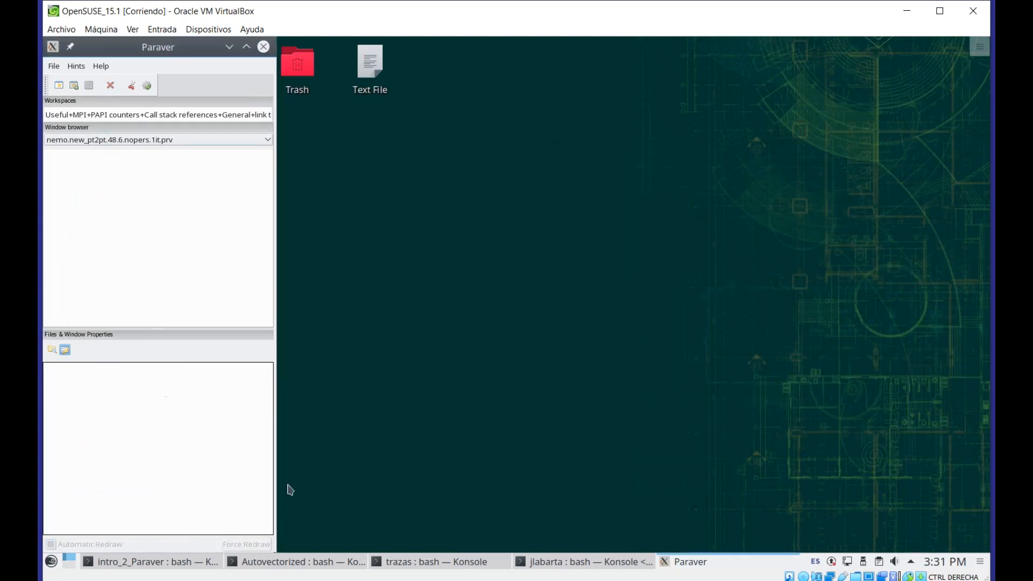
# Launch wxparaver with multispectral_scalar_metrics.cfg in the background from the terminal and continue loading the configuration
pyautogui.click(132, 563)
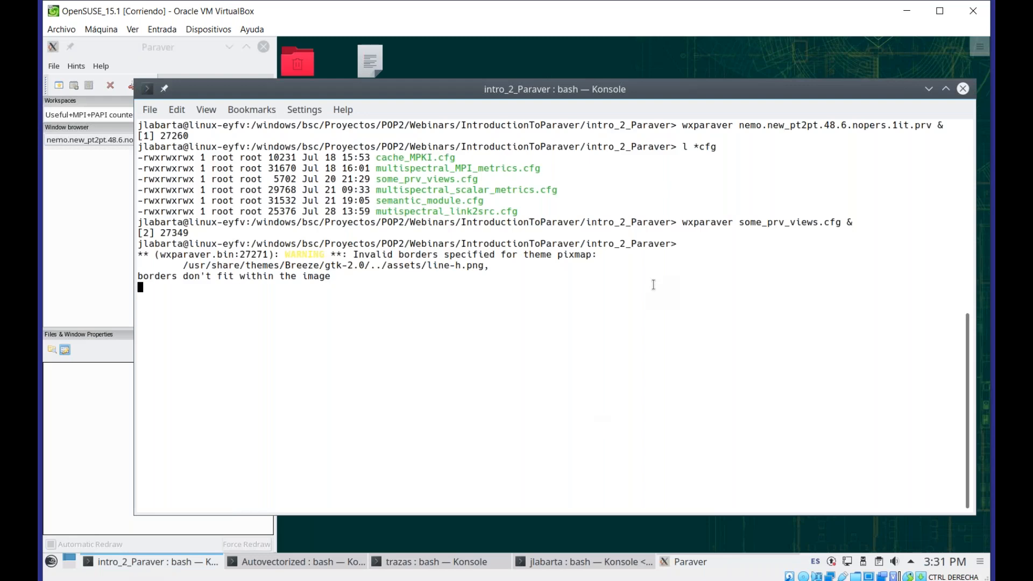
pyautogui.write('wxparaver')
pyautogui.doubleClick(501, 191)
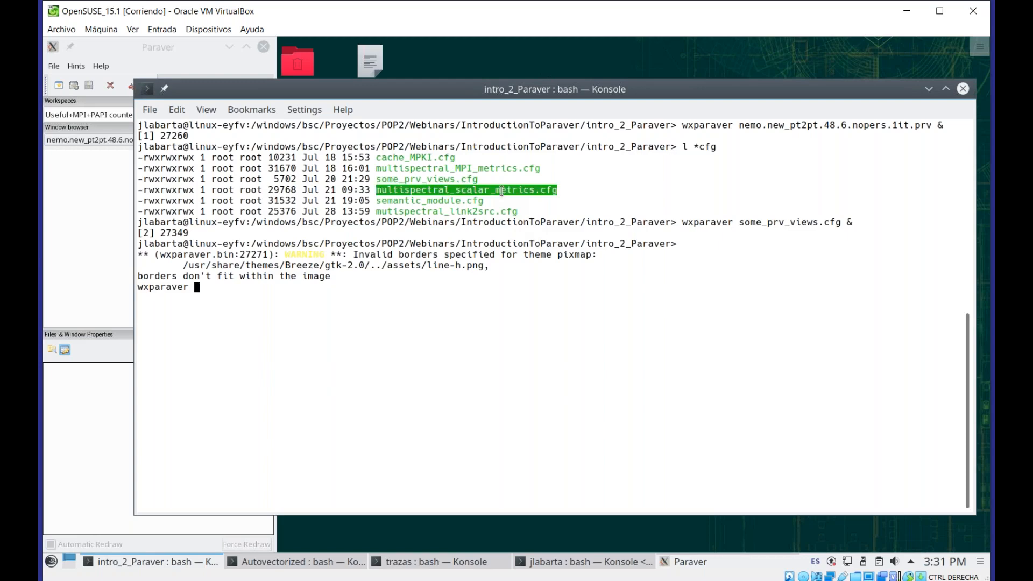
pyautogui.middleClick(558, 332)
pyautogui.write('&')
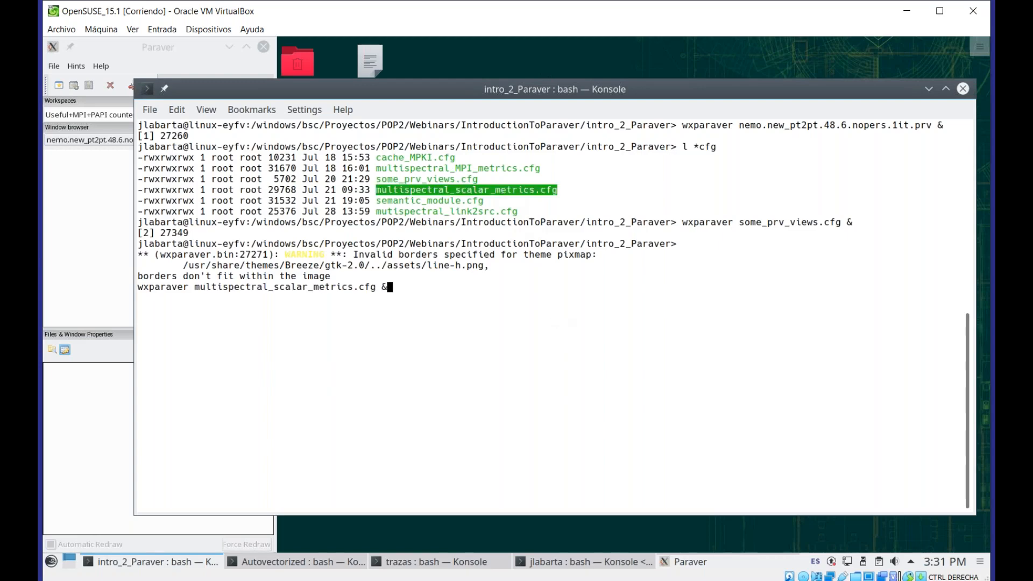
pyautogui.press('Return')
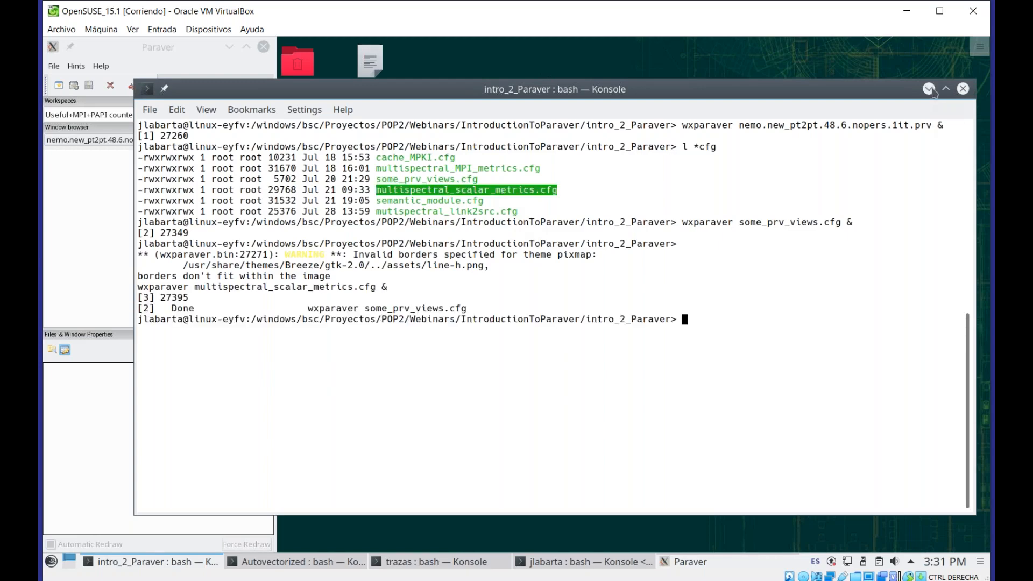
pyautogui.click(929, 88)
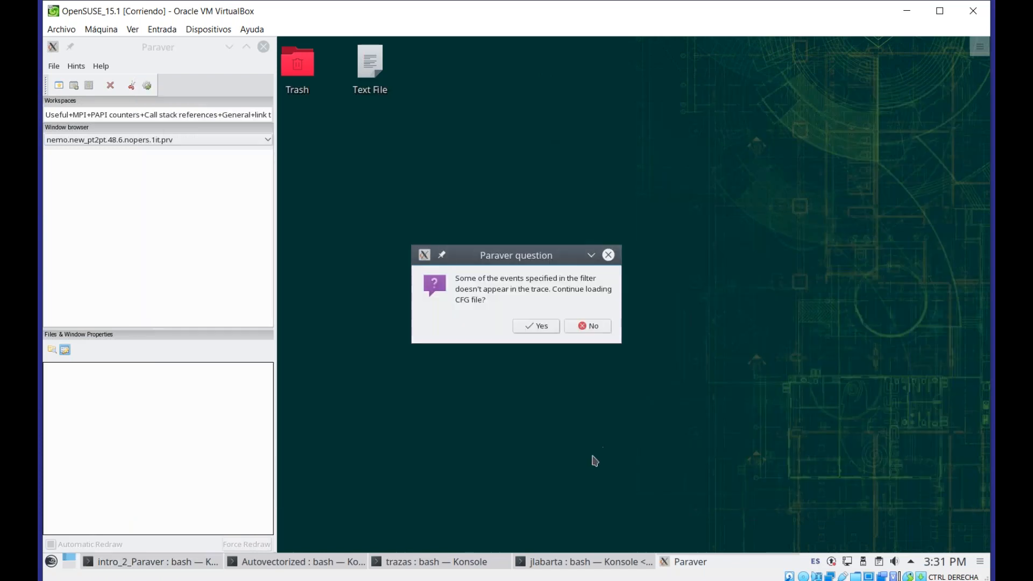
pyautogui.click(546, 329)
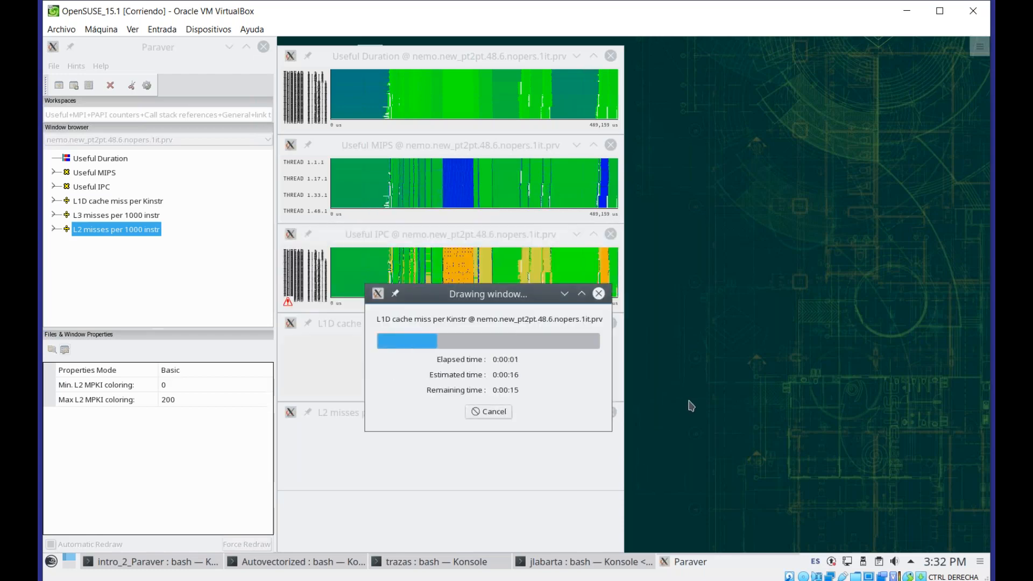
# Delete the L2 misses per 1000 instr timeline and move the L3 misses per 1000 instr window up into its place
pyautogui.click(411, 61)
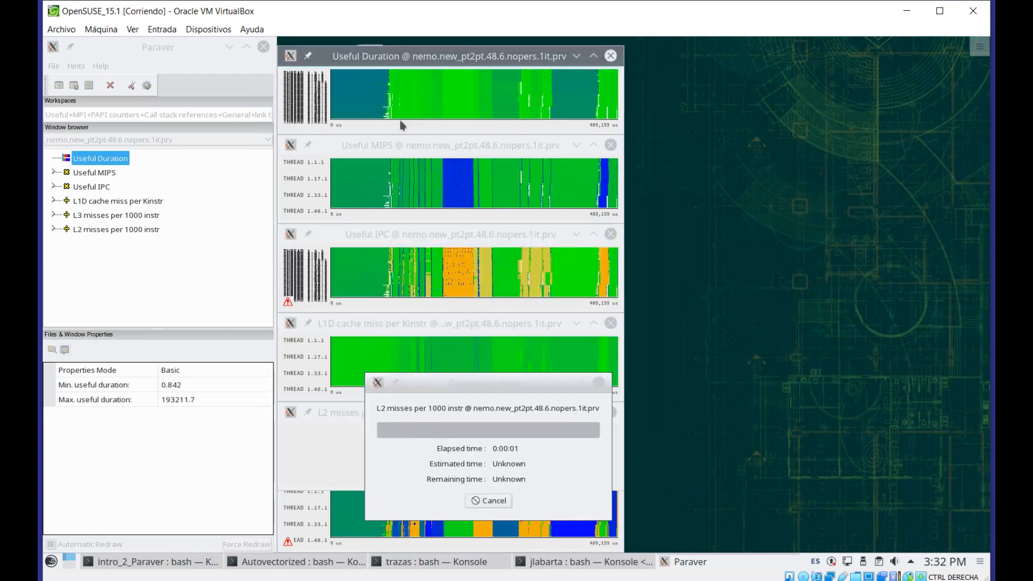
pyautogui.click(408, 156)
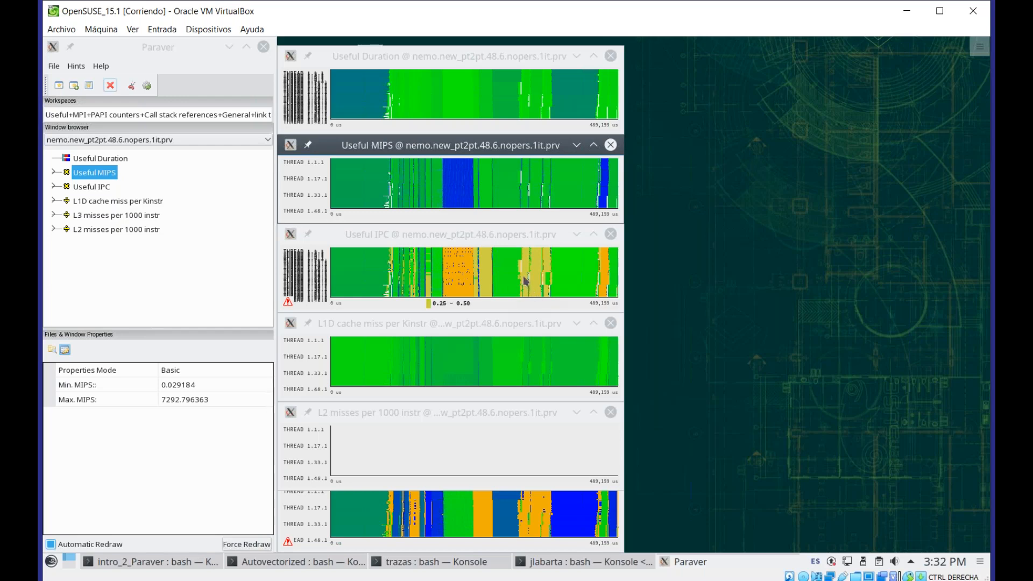
pyautogui.click(402, 364)
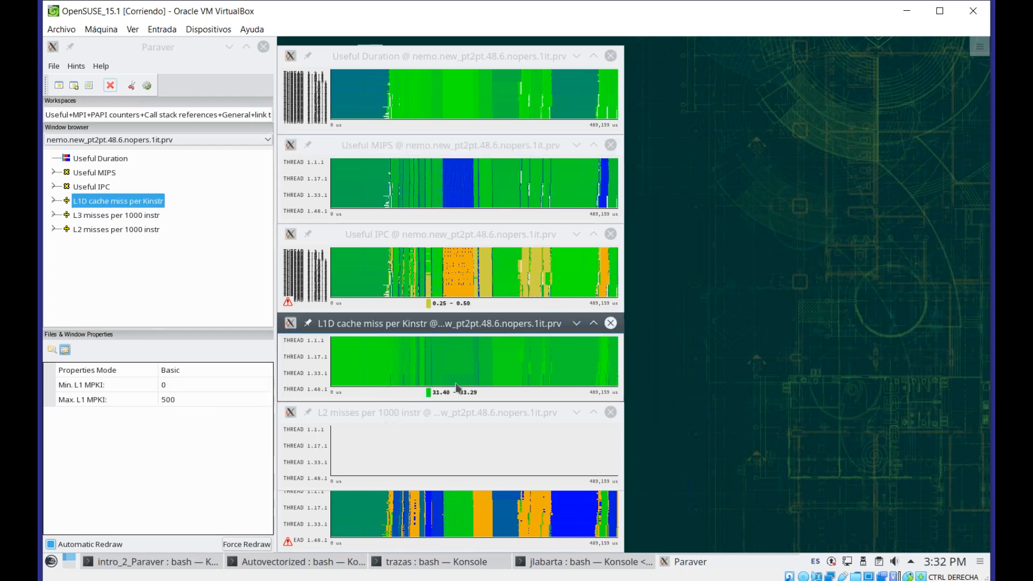
pyautogui.click(425, 417)
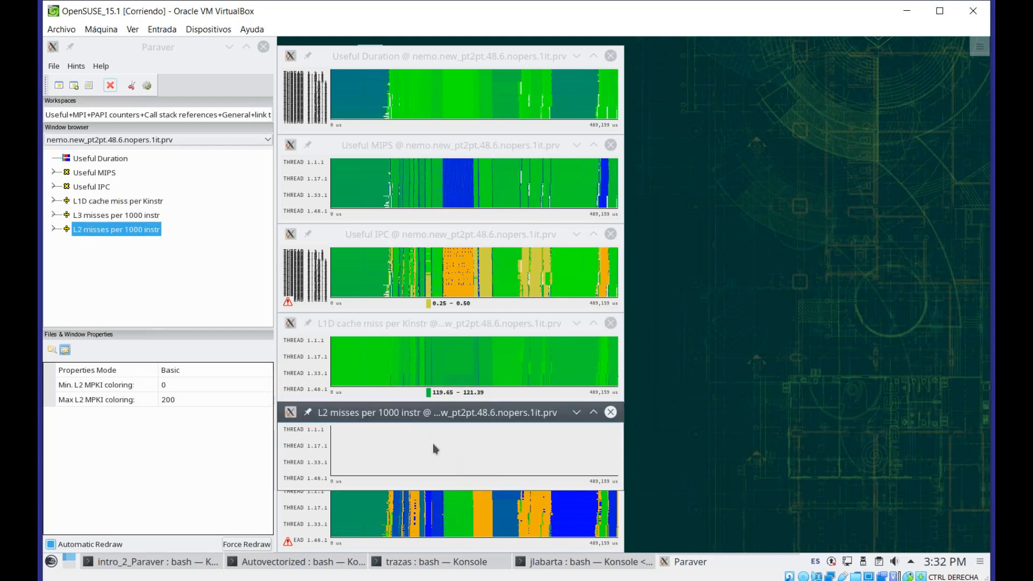
pyautogui.click(111, 88)
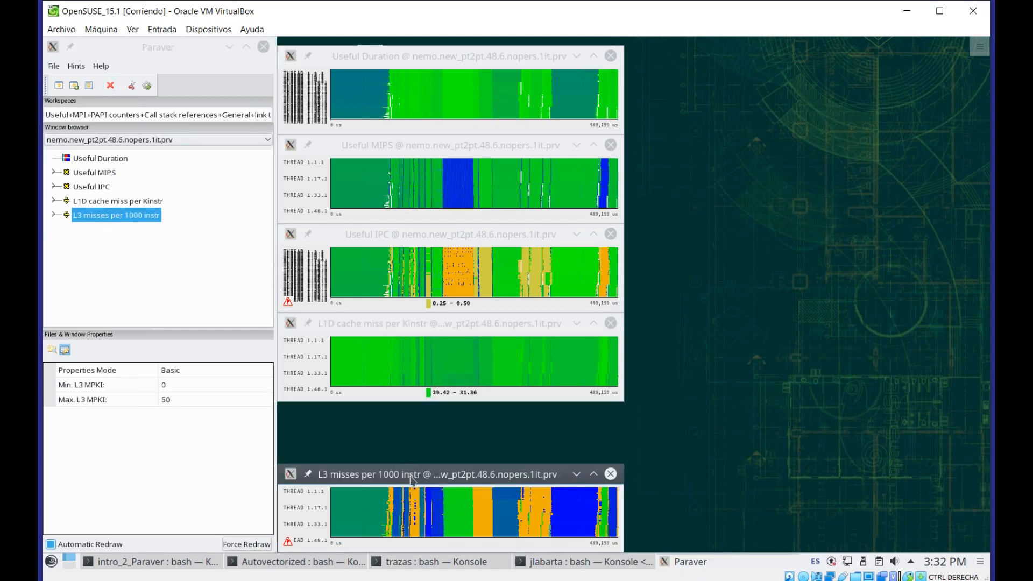
pyautogui.moveTo(411, 479); pyautogui.dragTo(407, 413)
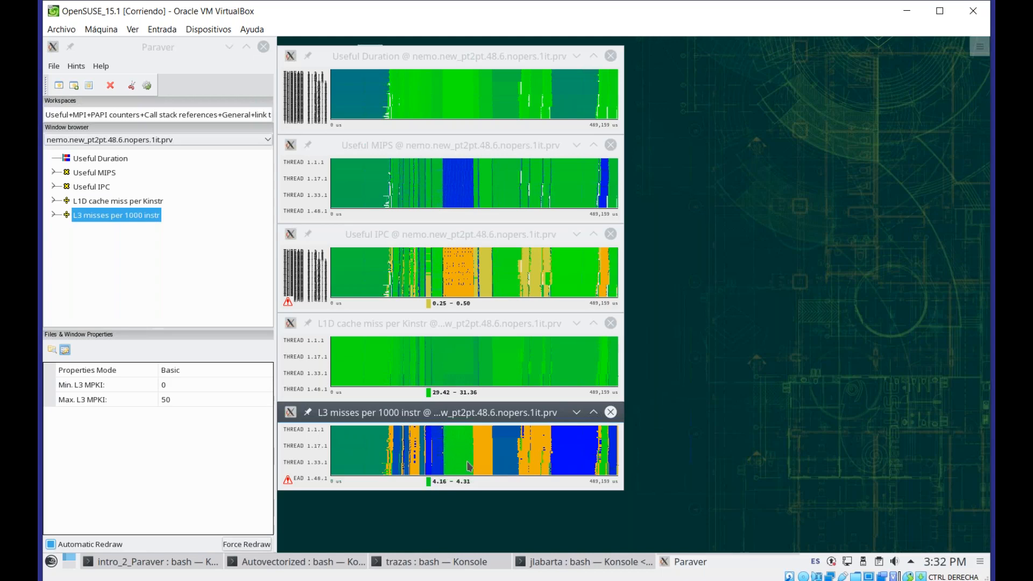
# Launch wxparaver with multispectral_MPI_metrics.cfg in the background from the terminal
pyautogui.click(163, 570)
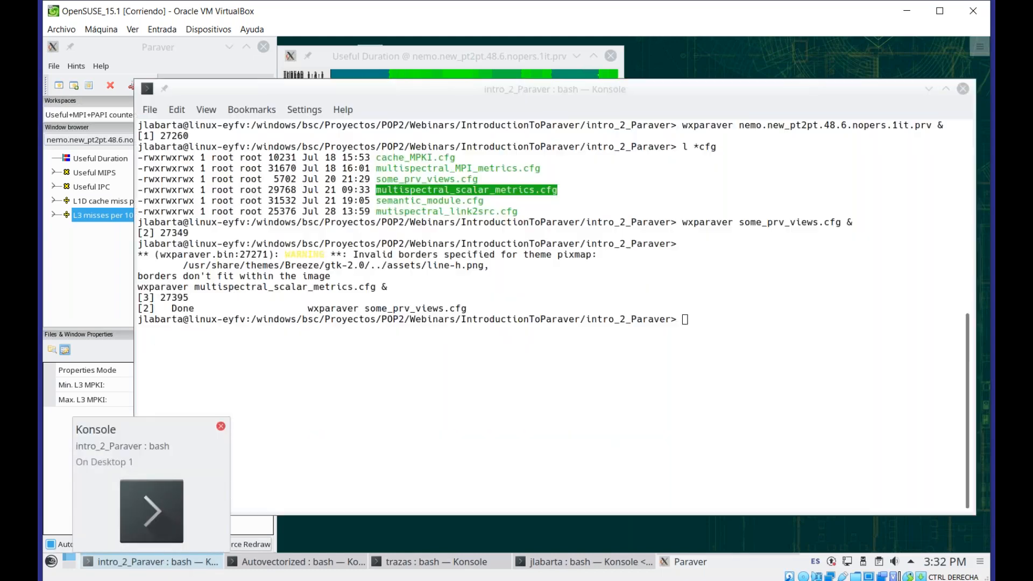
pyautogui.write('wxparaver')
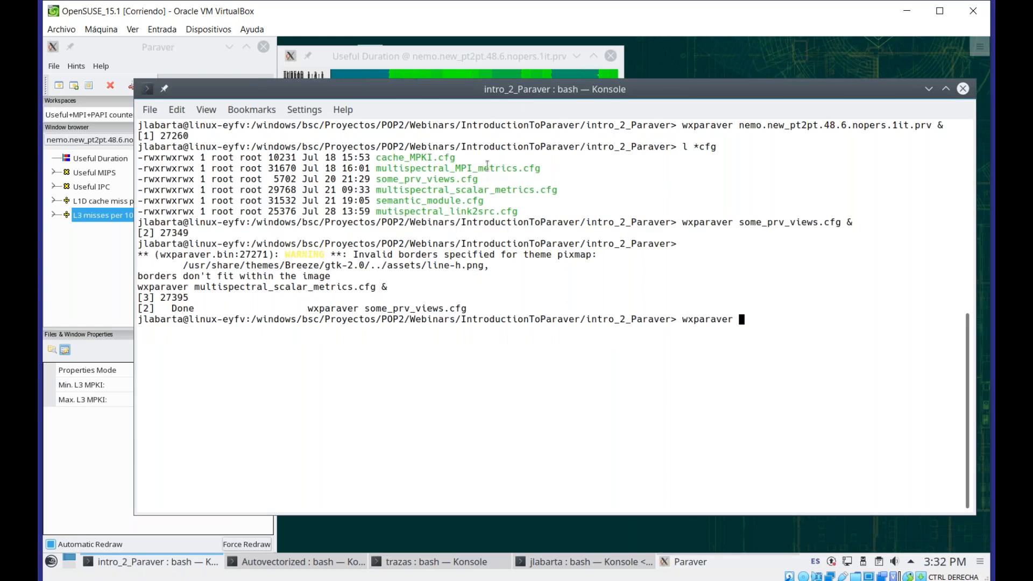
pyautogui.doubleClick(484, 168)
pyautogui.middleClick(485, 169)
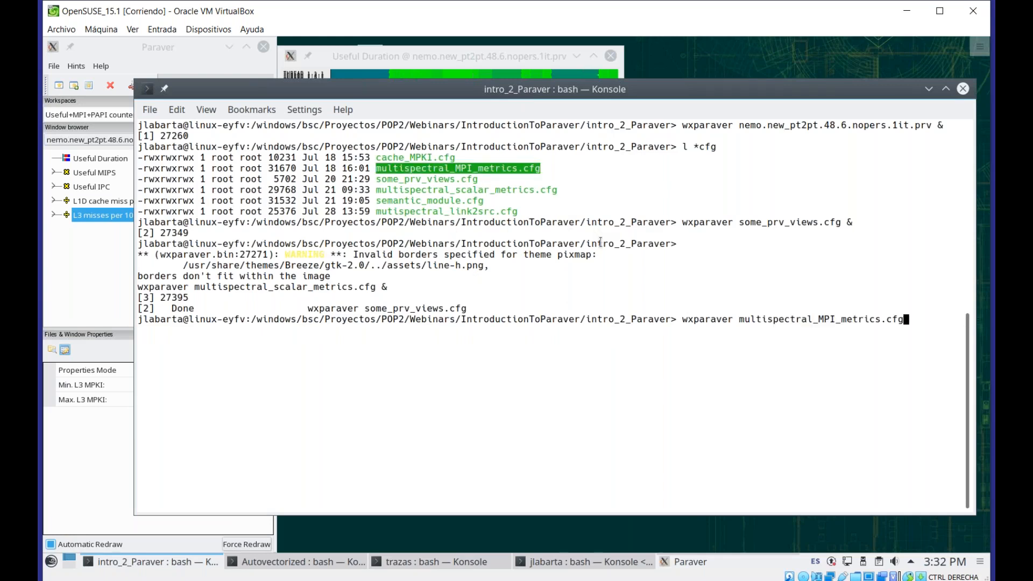
pyautogui.write('&')
pyautogui.press('Return')
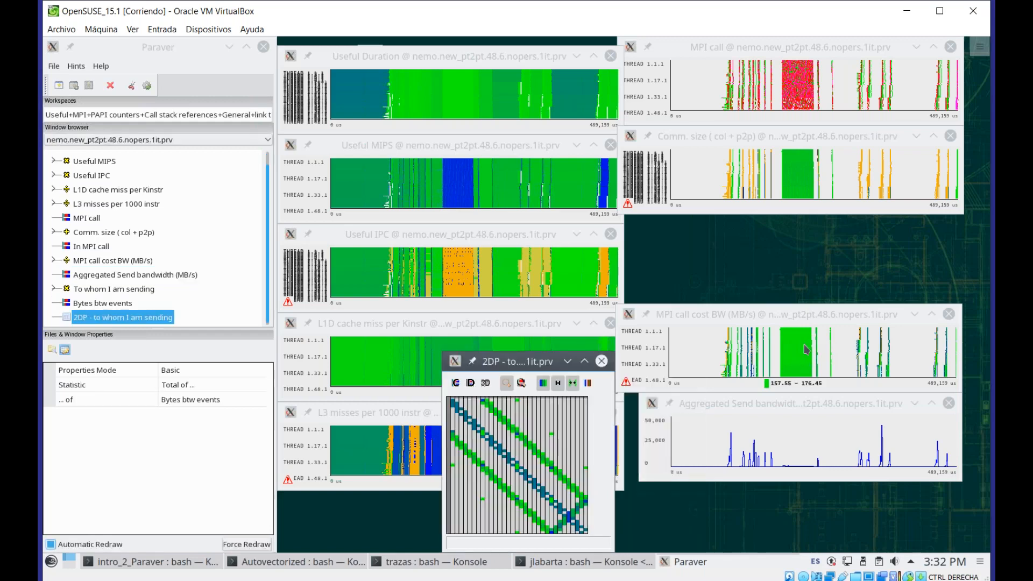
# Create a new histogram of the Comm. size (col + p2p) timeline
pyautogui.click(795, 404)
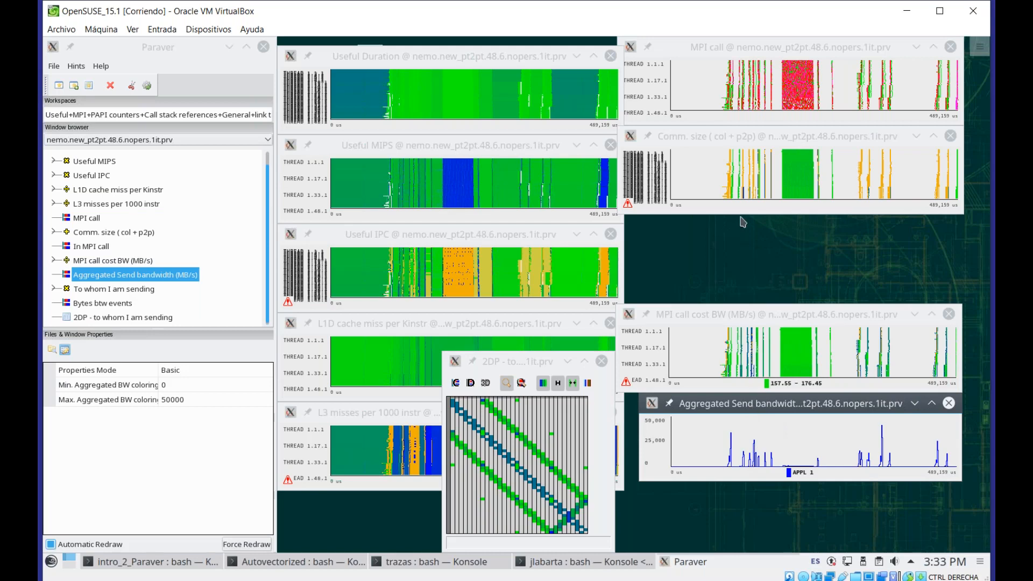
pyautogui.click(755, 140)
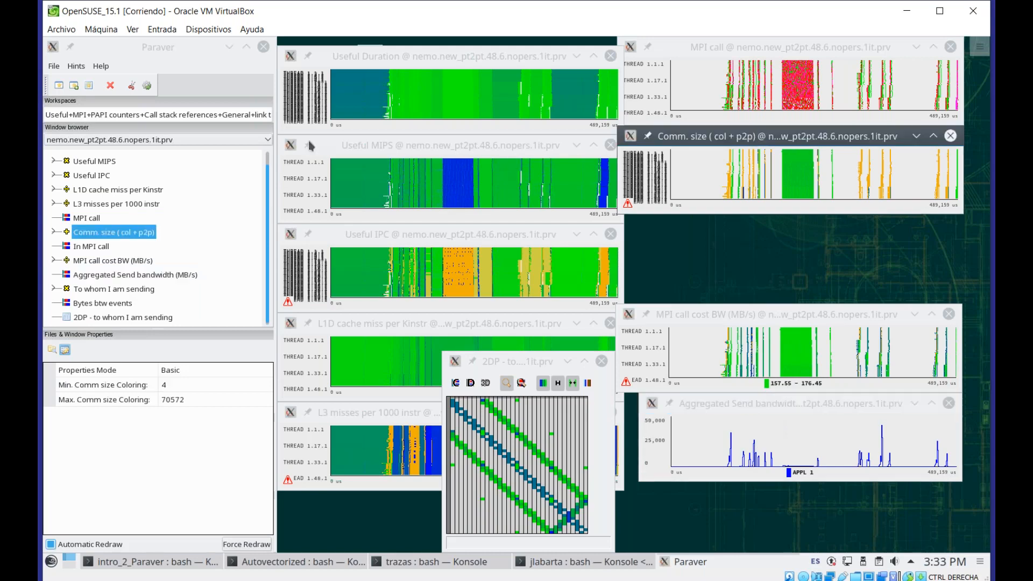
pyautogui.click(88, 86)
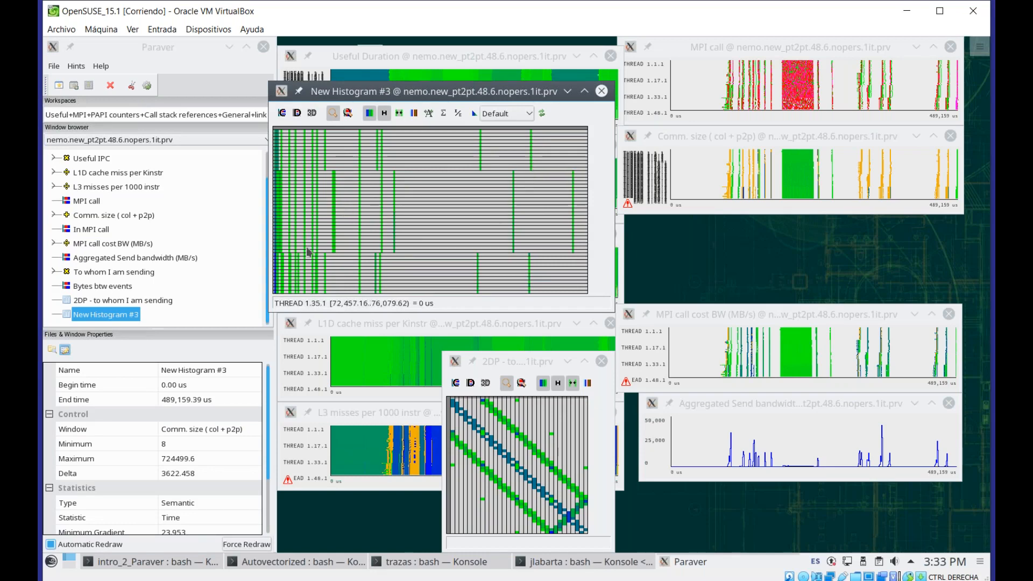
# Reposition the new histogram and set its 3D third window to MPI call
pyautogui.moveTo(418, 98); pyautogui.dragTo(437, 137)
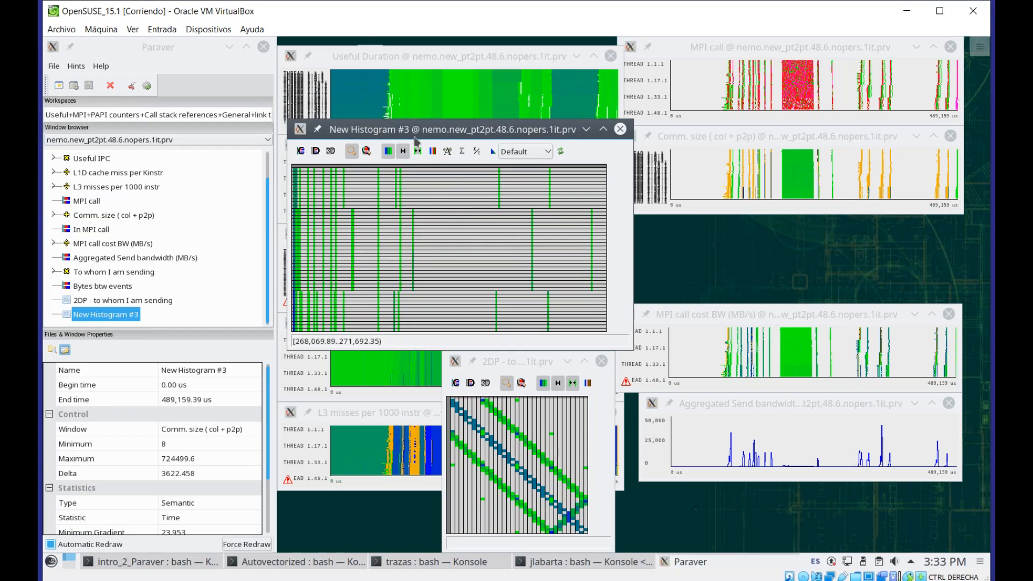
pyautogui.moveTo(415, 130); pyautogui.dragTo(423, 130)
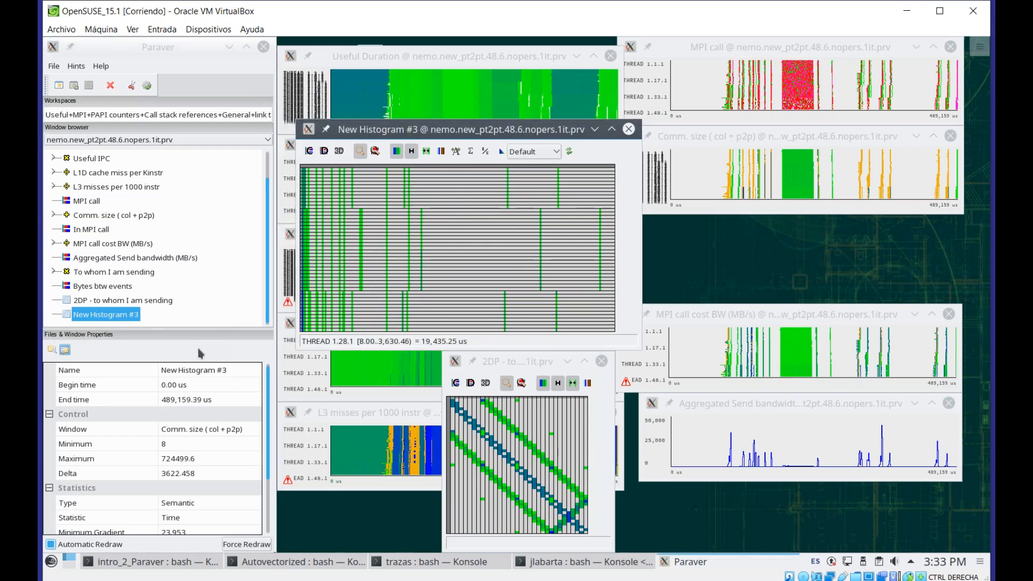
pyautogui.scroll(-2, 188, 387)
pyautogui.scroll(-2, 189, 387)
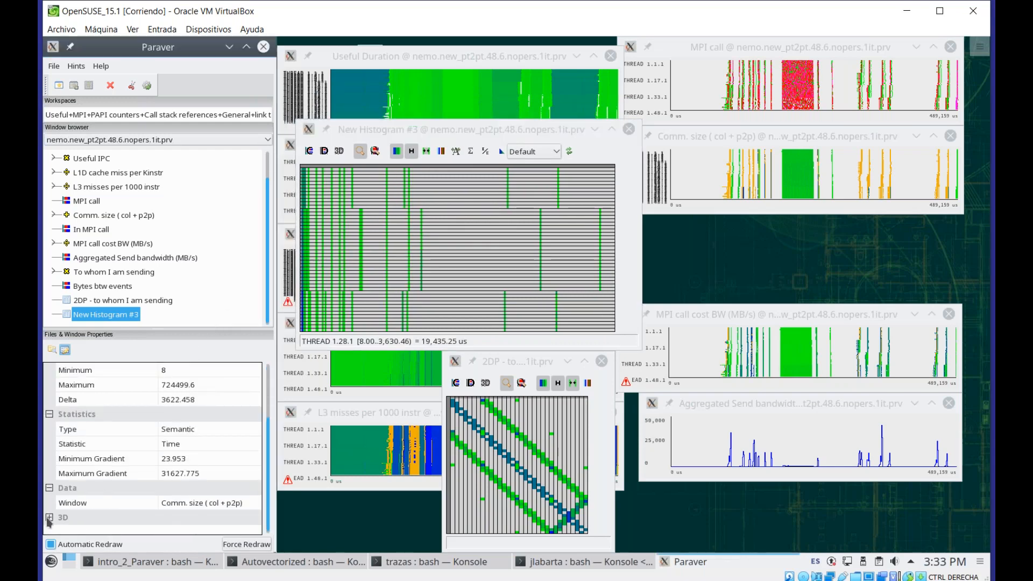
pyautogui.click(49, 518)
pyautogui.scroll(-3, 135, 526)
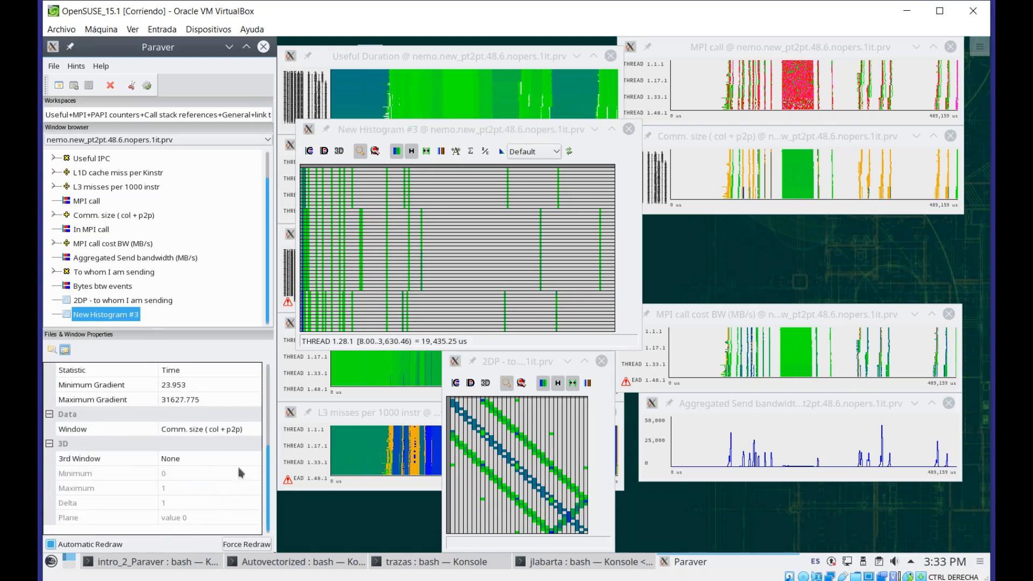
pyautogui.click(237, 458)
pyautogui.click(251, 459)
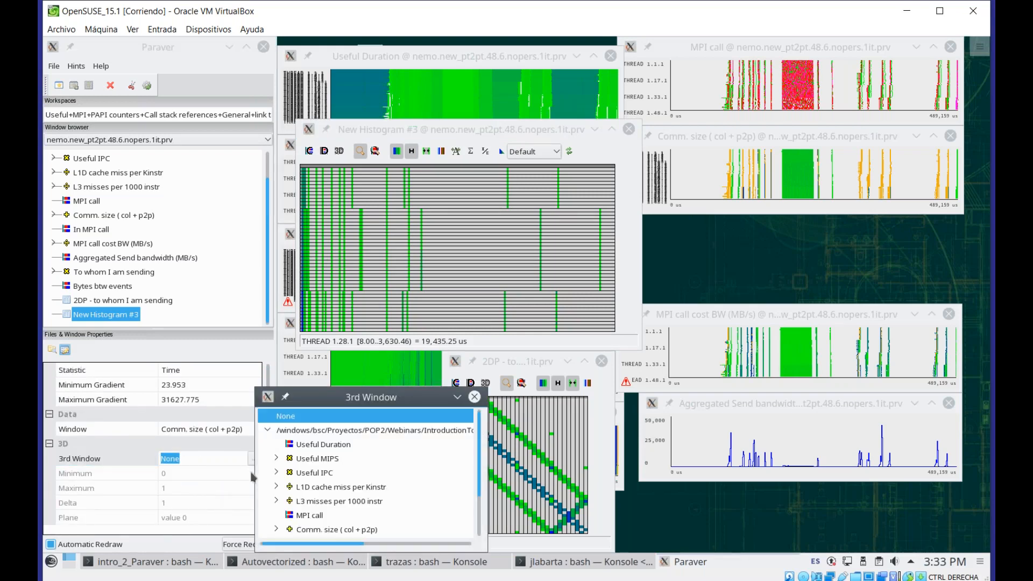
pyautogui.click(310, 516)
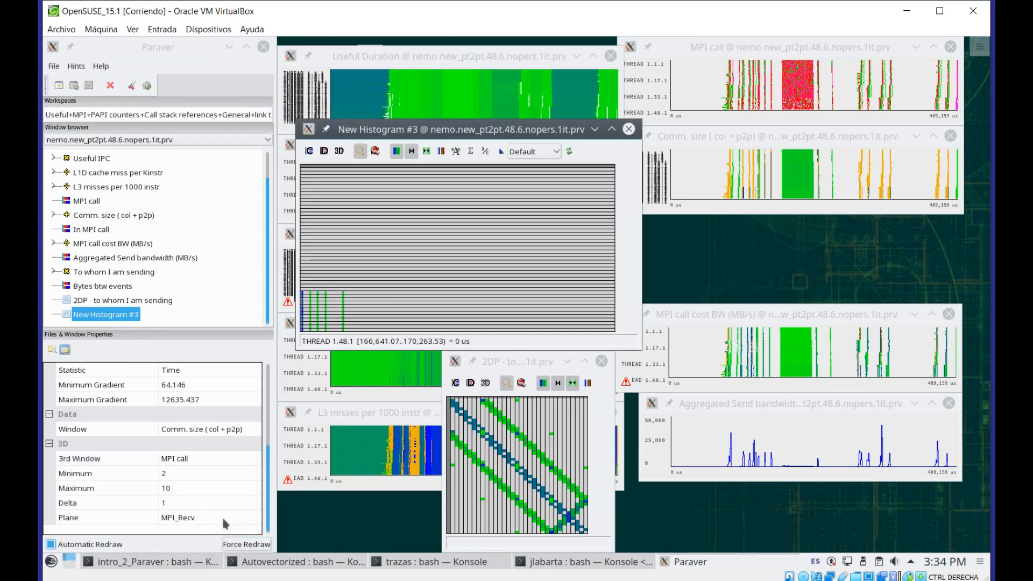
# Step through the 3D histogram's planes MPI_Isend, MPI_Waitall and MPI_Allreduce
pyautogui.click(257, 520)
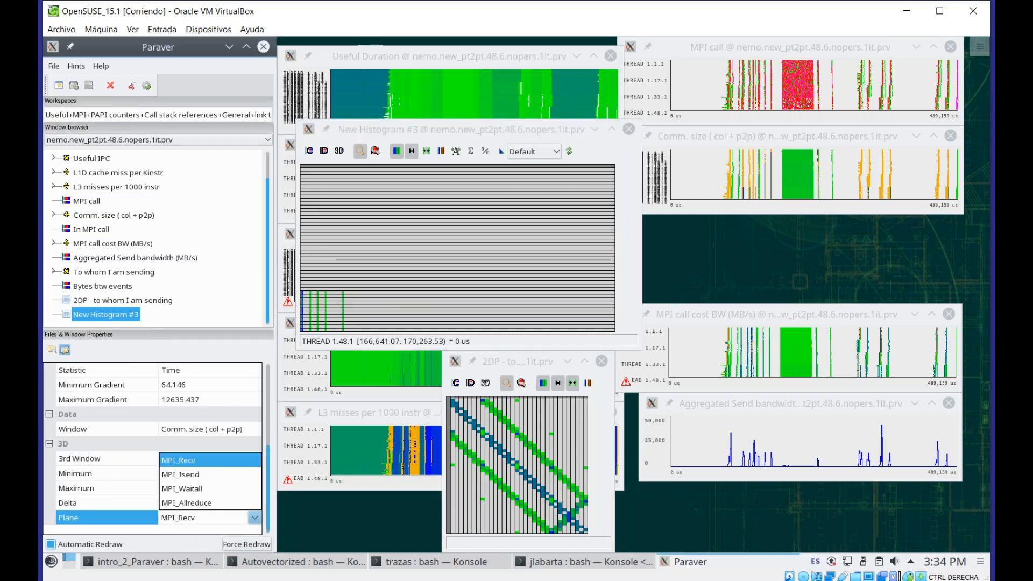
pyautogui.click(238, 476)
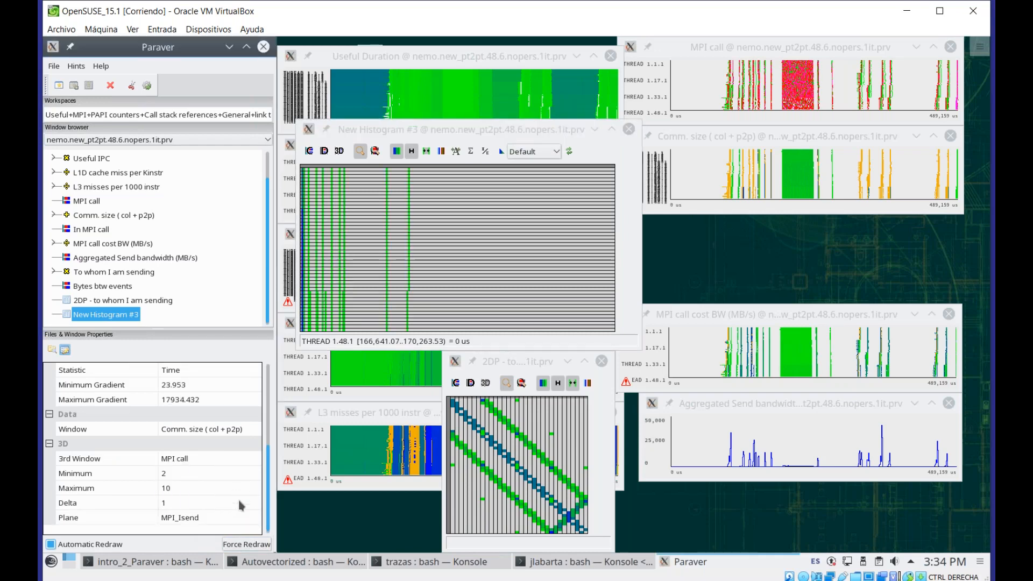
pyautogui.click(255, 523)
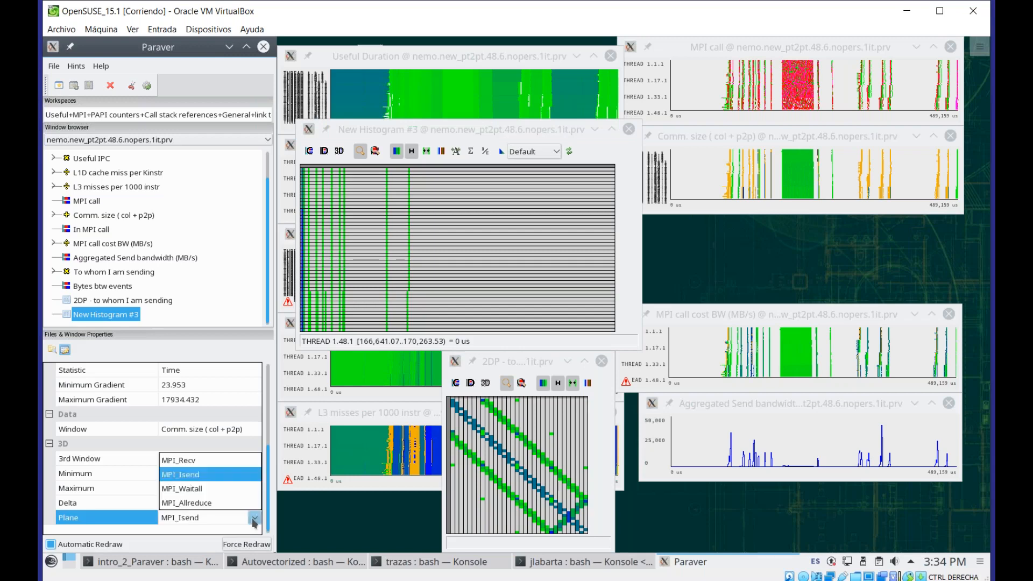
pyautogui.click(231, 492)
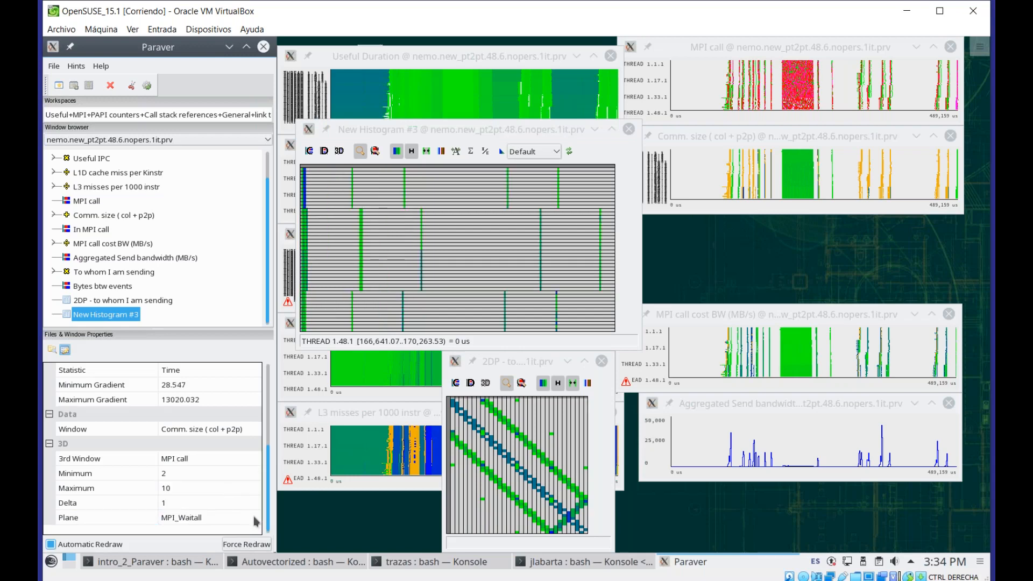
pyautogui.click(253, 519)
pyautogui.click(222, 504)
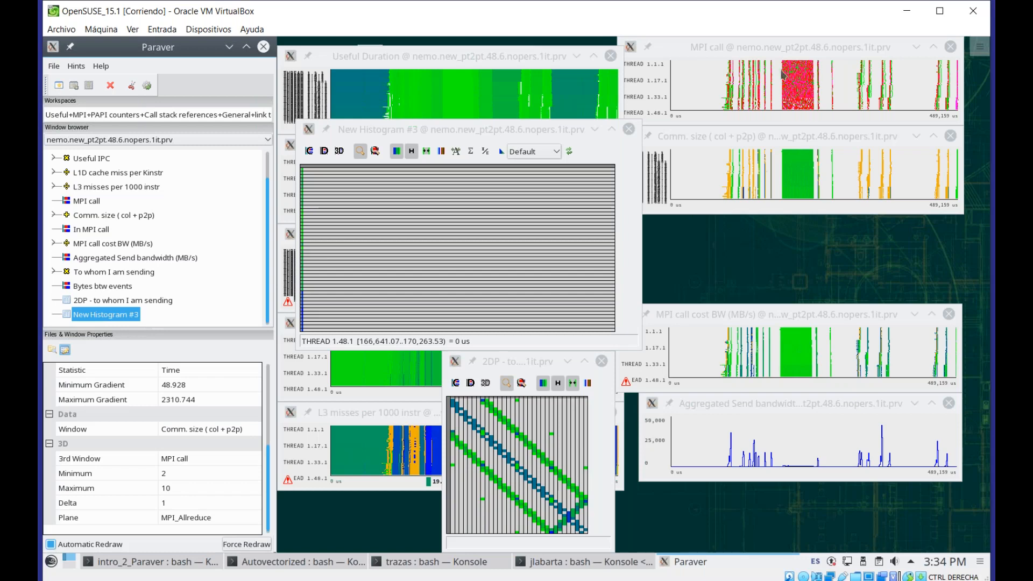
pyautogui.click(791, 52)
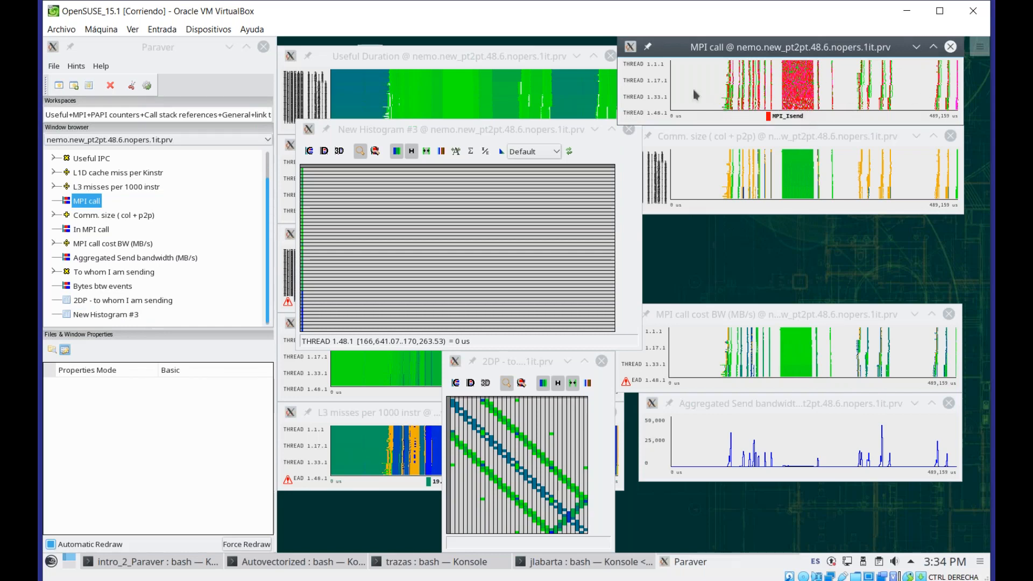
pyautogui.click(826, 141)
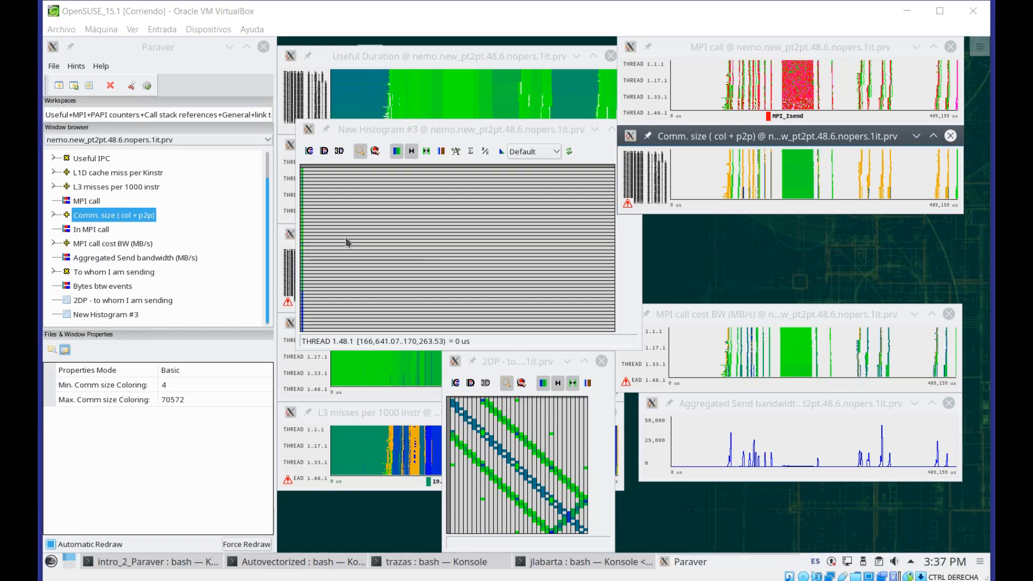
pyautogui.click(263, 562)
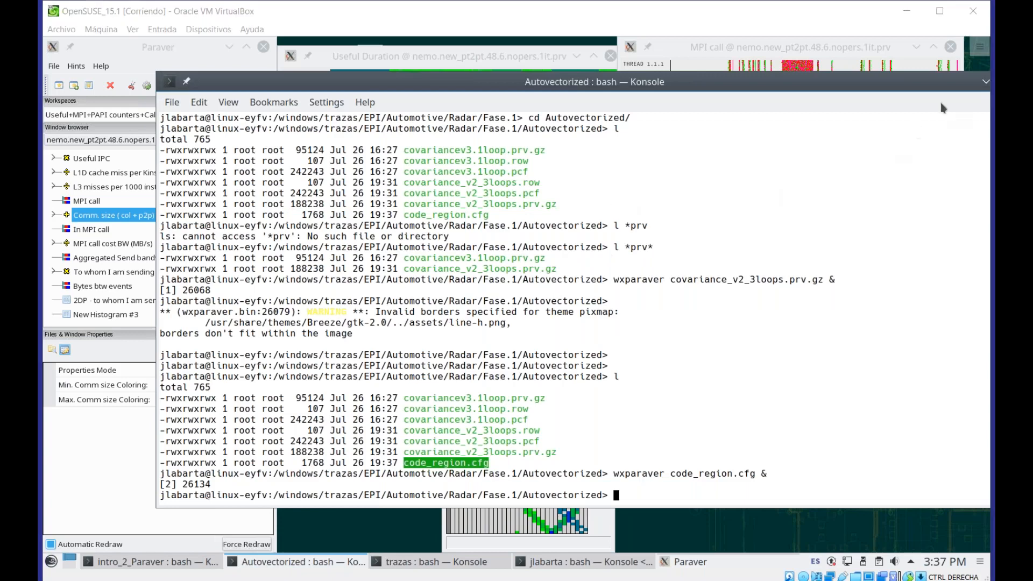
pyautogui.click(984, 83)
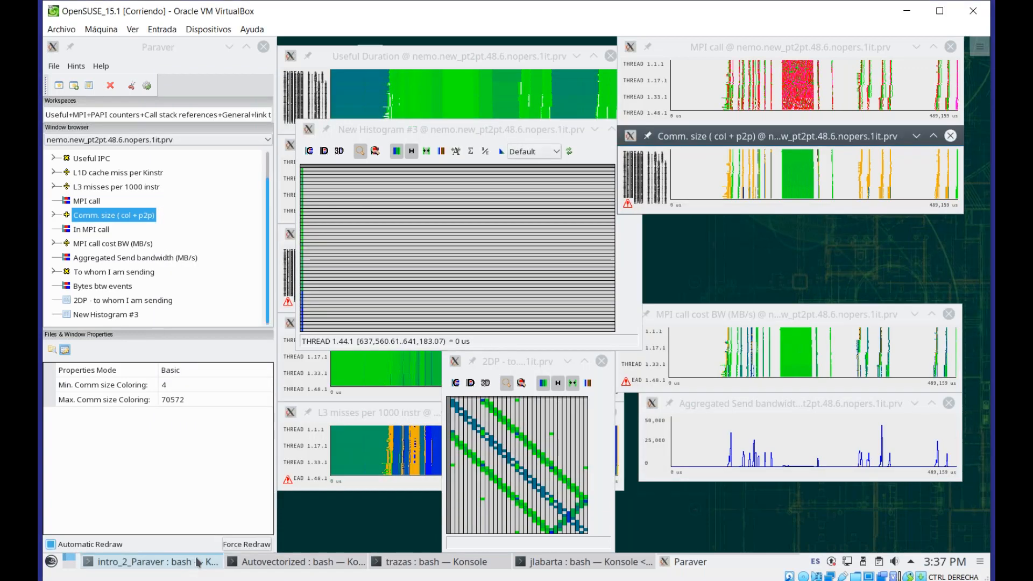
# Launch wxparaver with mutispectral_link2src.cfg in the background from the intro_2_Paraver terminal and minimize the terminal
pyautogui.click(151, 561)
pyautogui.write('wxo')
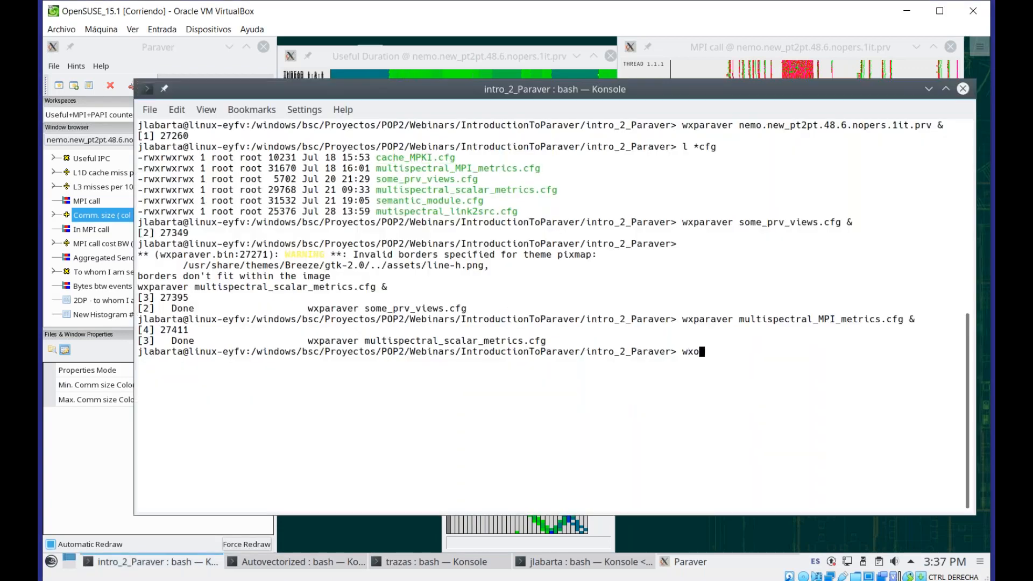
pyautogui.press('BackSpace')
pyautogui.write('p')
pyautogui.press('Tab')
pyautogui.doubleClick(437, 211)
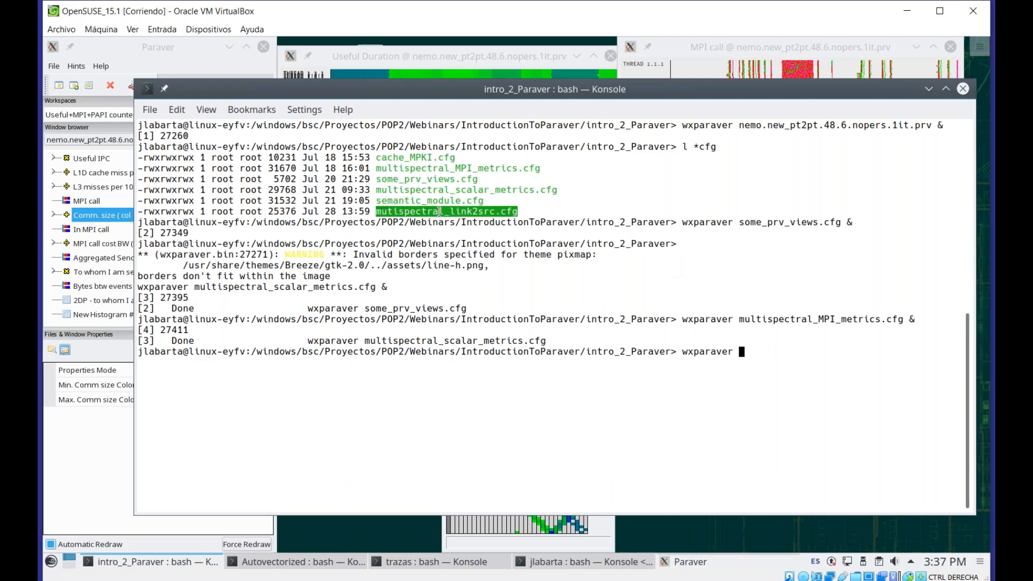
pyautogui.middleClick(750, 240)
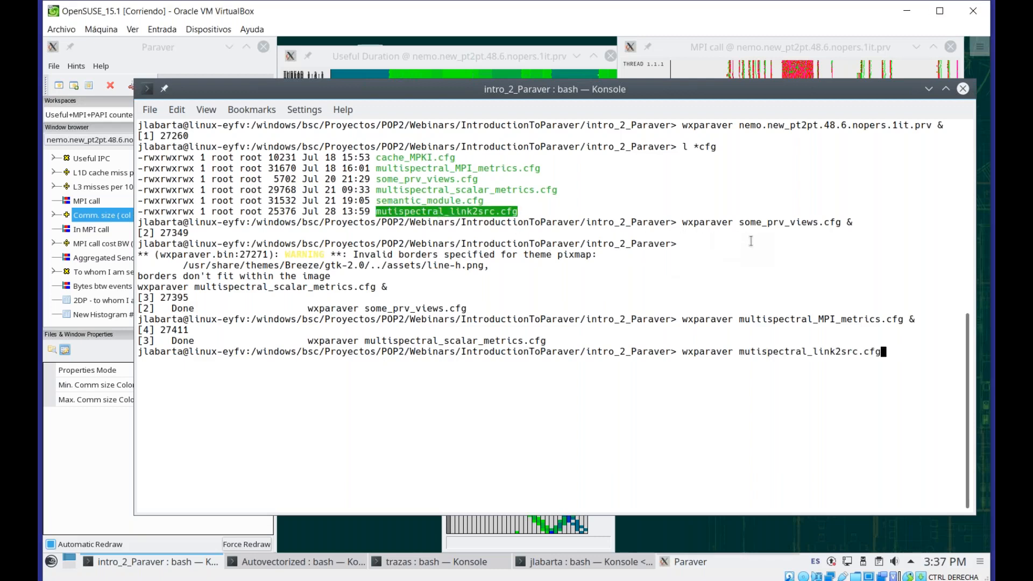
pyautogui.write('&')
pyautogui.press('Return')
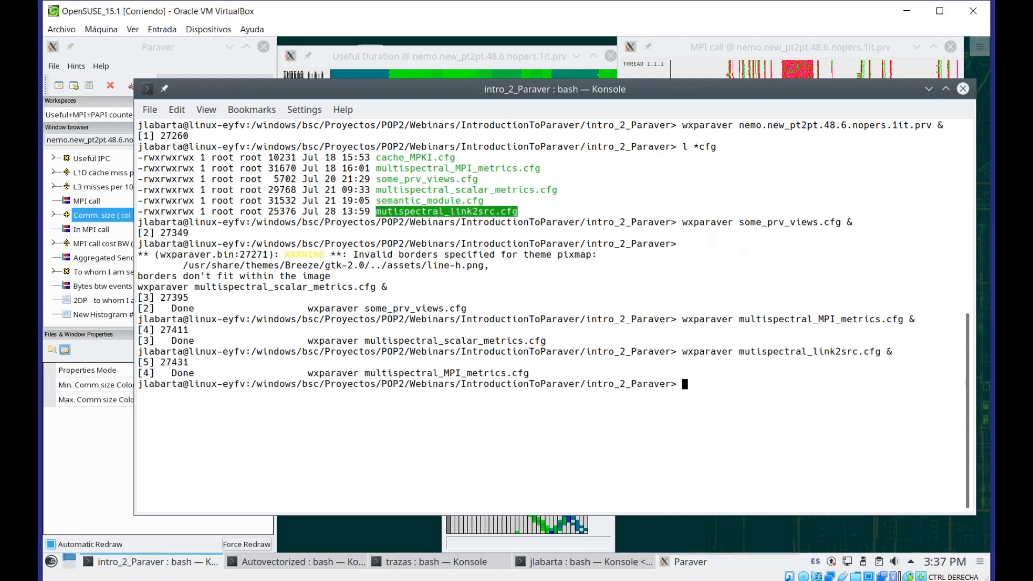
pyautogui.click(928, 88)
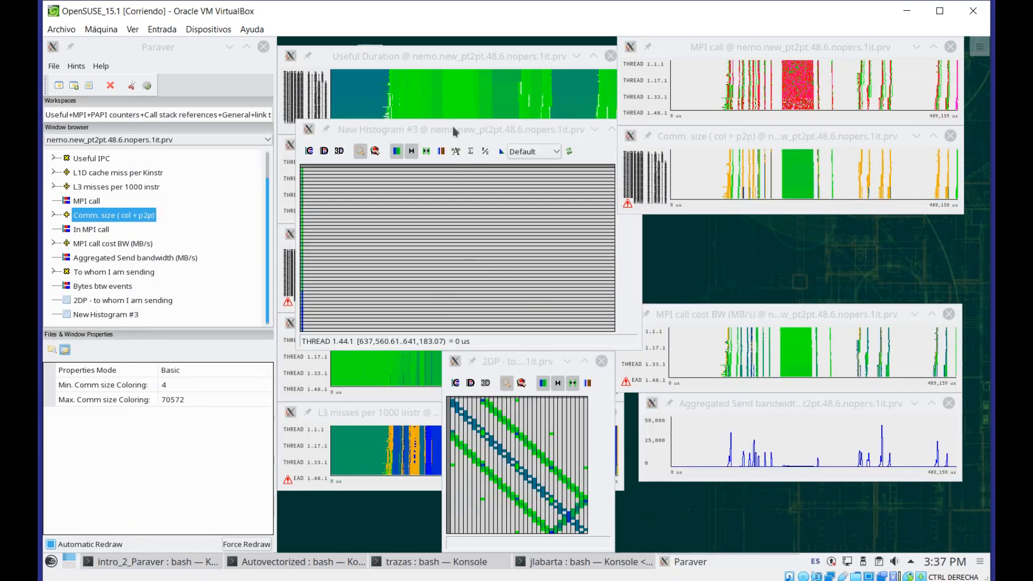
# Move the New Histogram #3 window aside and accept continuing to load the configuration despite missing filter events
pyautogui.moveTo(453, 127); pyautogui.dragTo(848, 112)
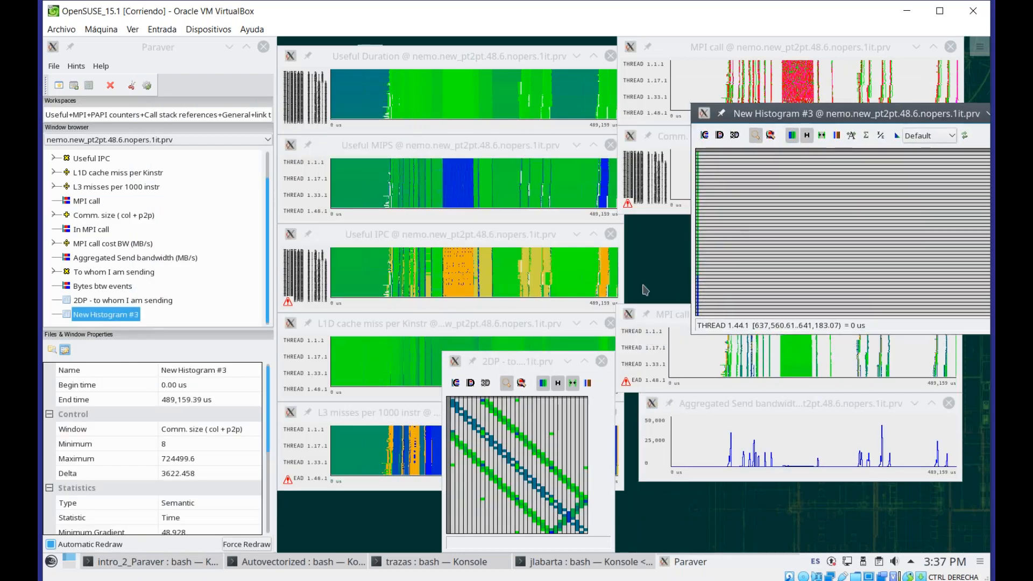
pyautogui.click(576, 235)
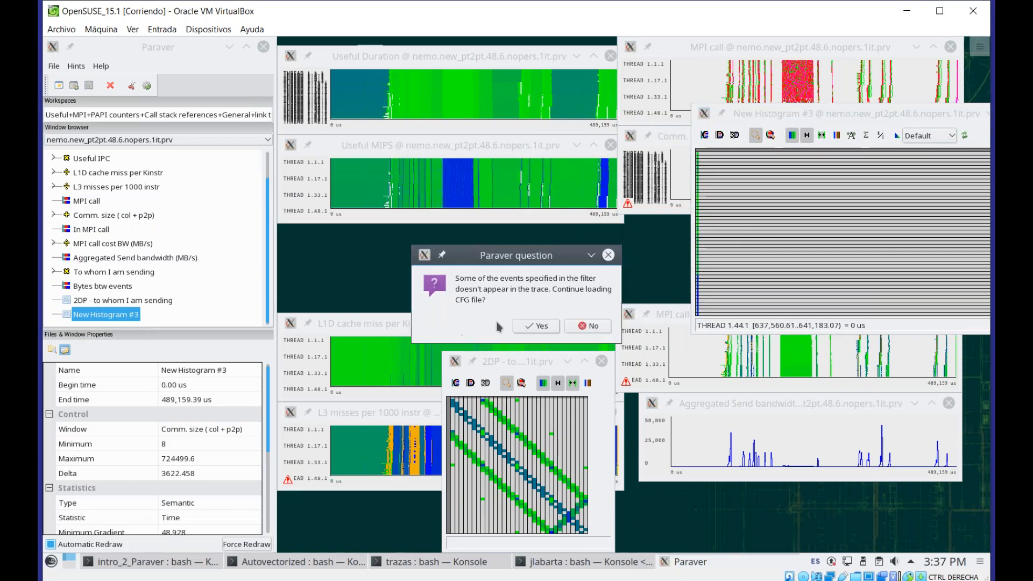
pyautogui.click(542, 328)
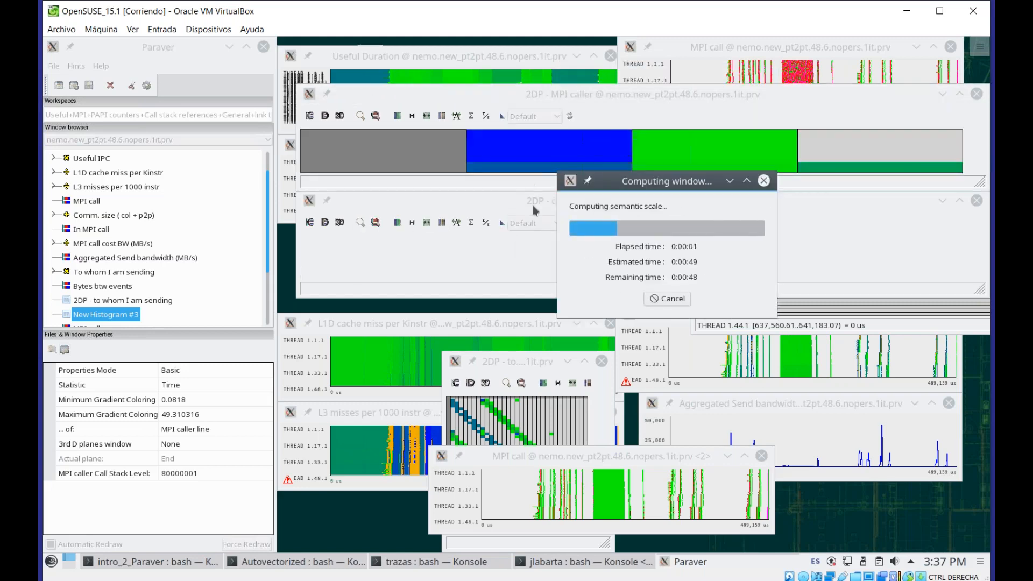
# Open the control timelines of the 2DP - MPI caller and 2DP - caller line histograms
pyautogui.click(521, 98)
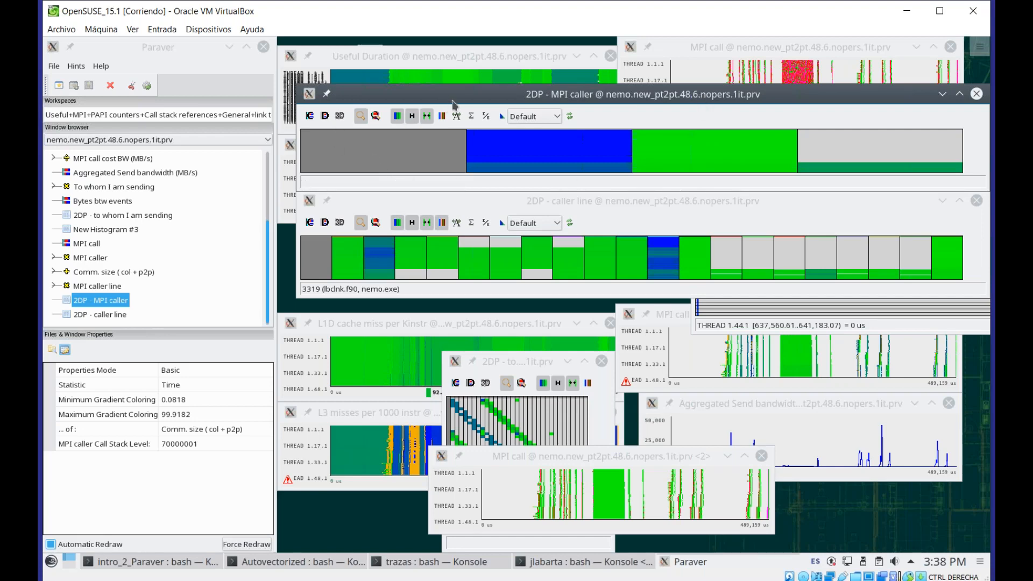
pyautogui.click(310, 116)
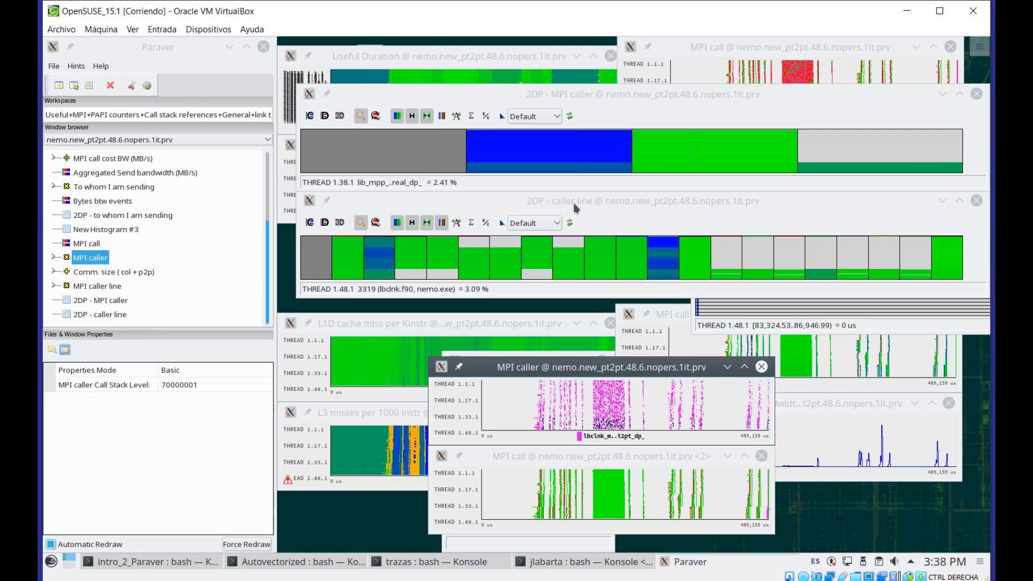
pyautogui.click(577, 95)
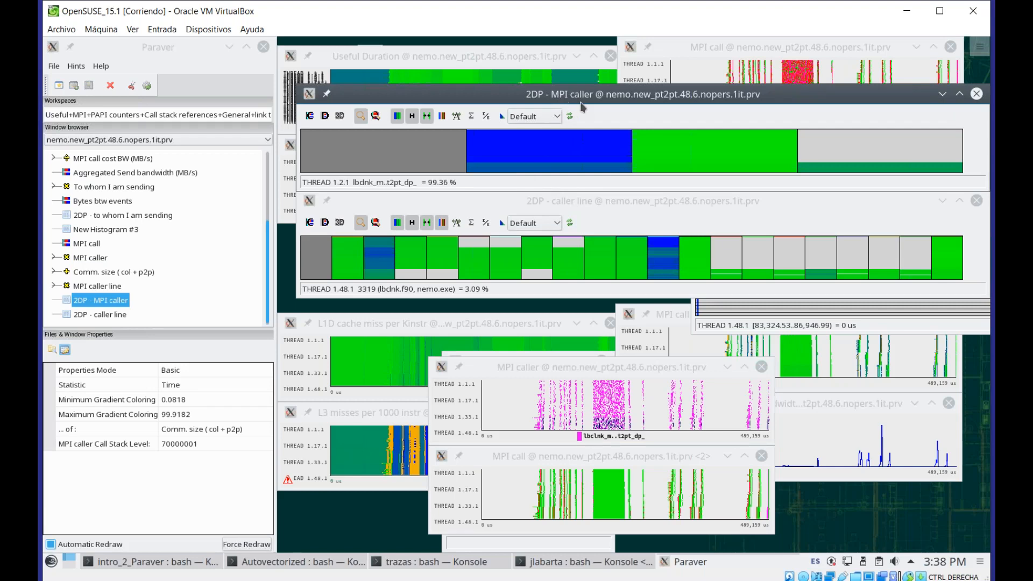
pyautogui.click(548, 216)
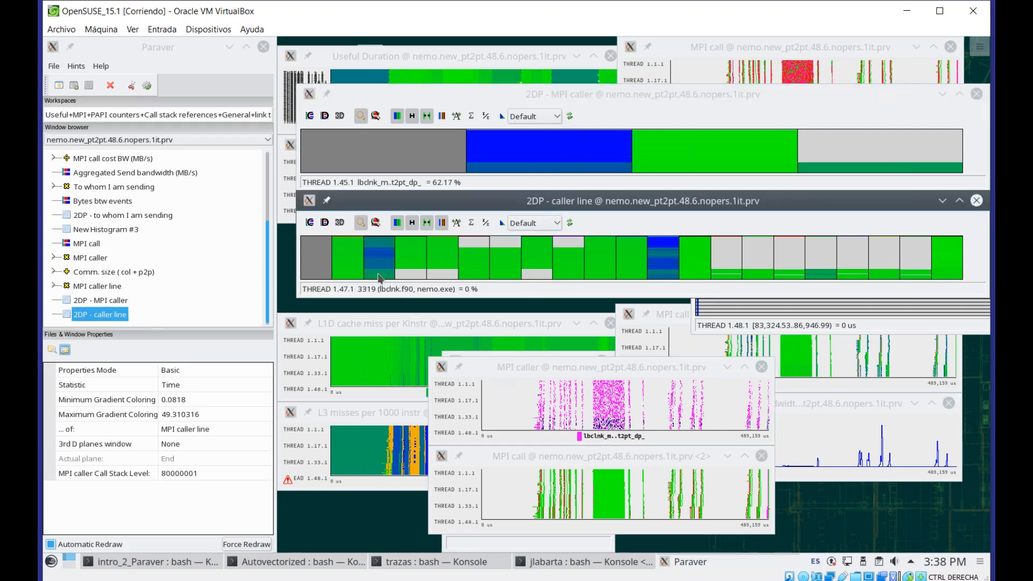
pyautogui.click(325, 225)
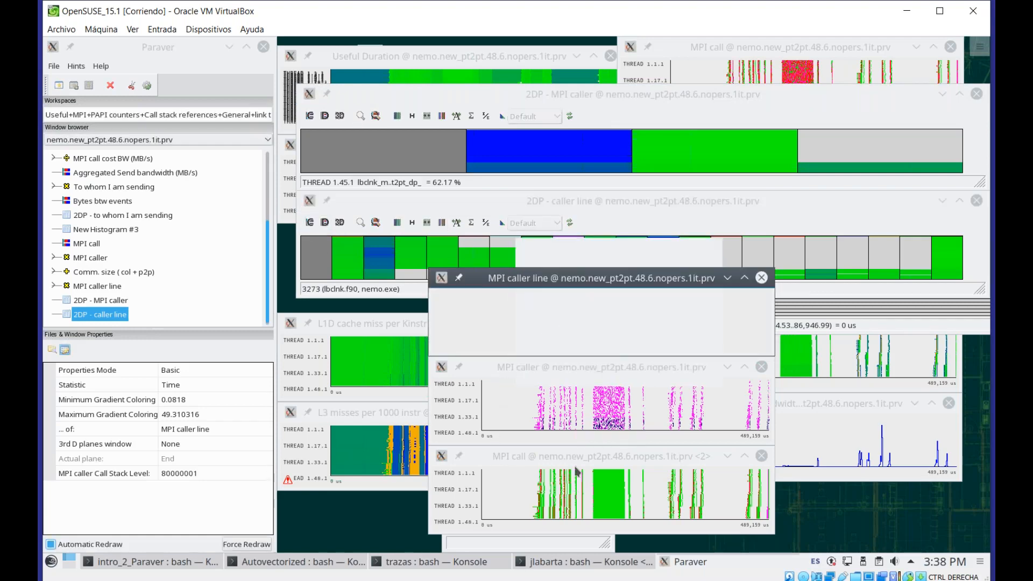
# Create a 2D zoom timeline from one caller-line column of the histogram and place it below the MPI caller line timeline
pyautogui.click(514, 202)
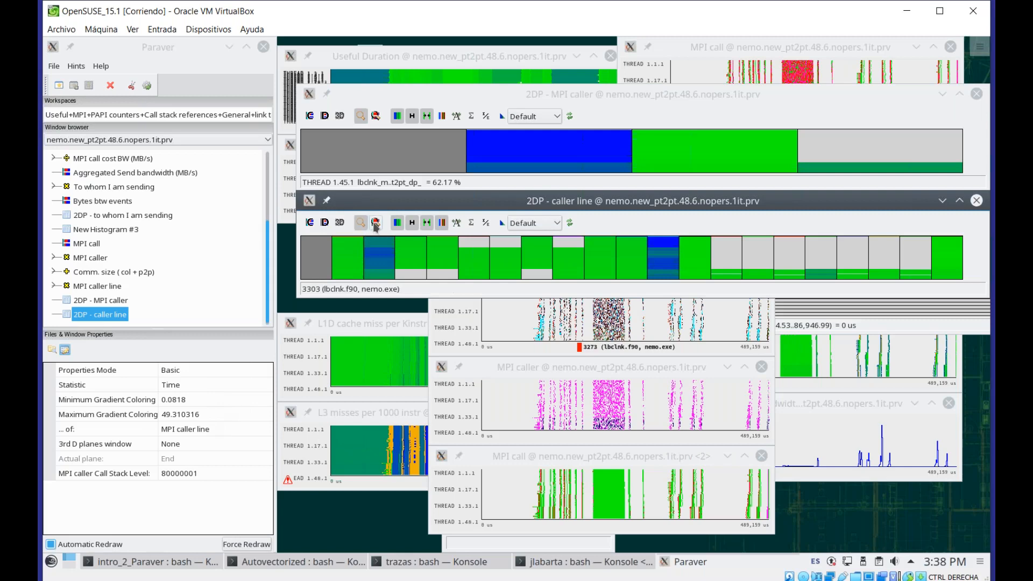
pyautogui.click(388, 260)
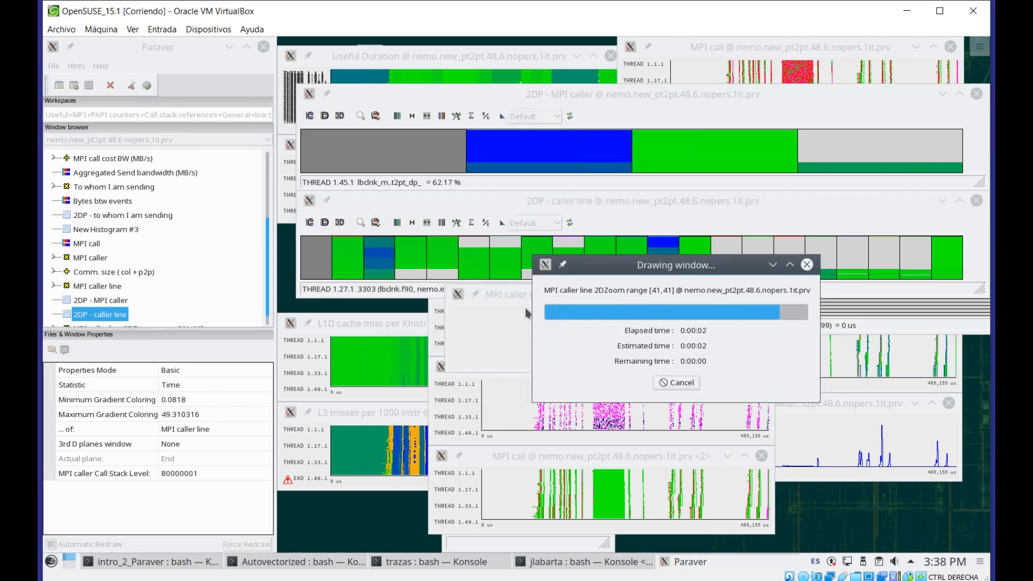
pyautogui.moveTo(525, 296)
pyautogui.mouseDown()
pyautogui.moveTo(545, 233)
pyautogui.moveTo(575, 209)
pyautogui.mouseUp()
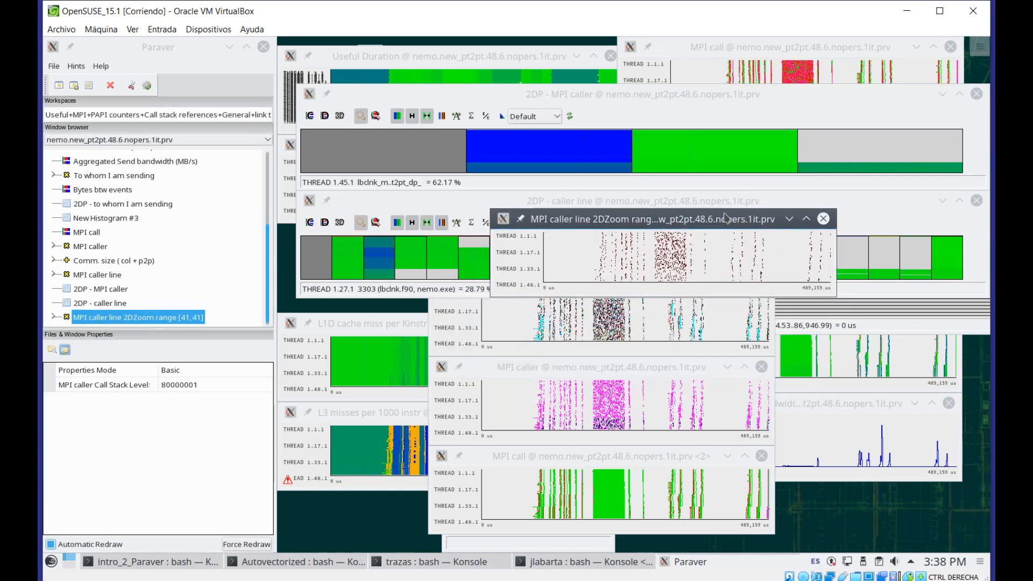
pyautogui.moveTo(724, 218); pyautogui.dragTo(638, 373)
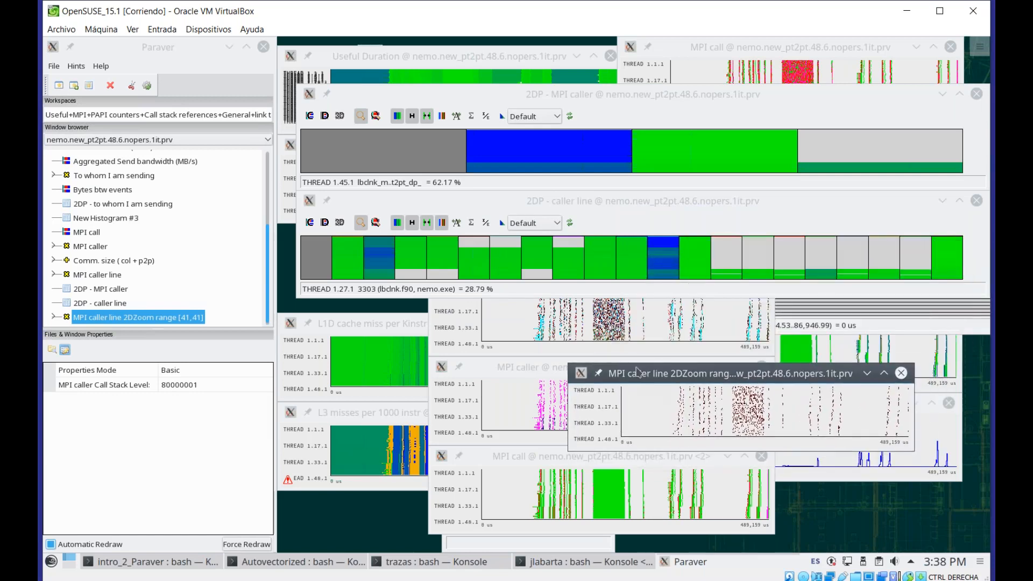
pyautogui.click(466, 352)
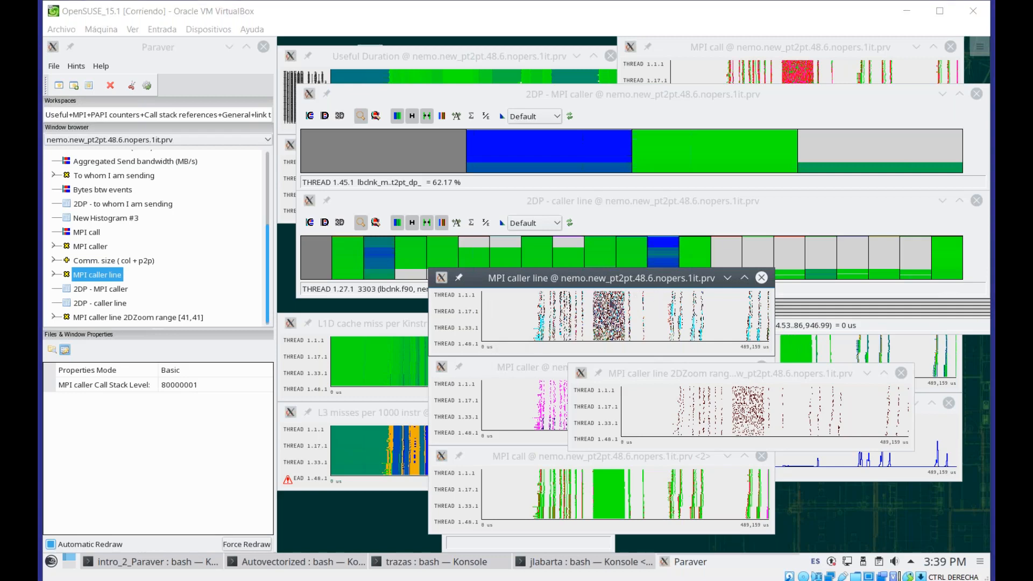
pyautogui.moveTo(541, 306)
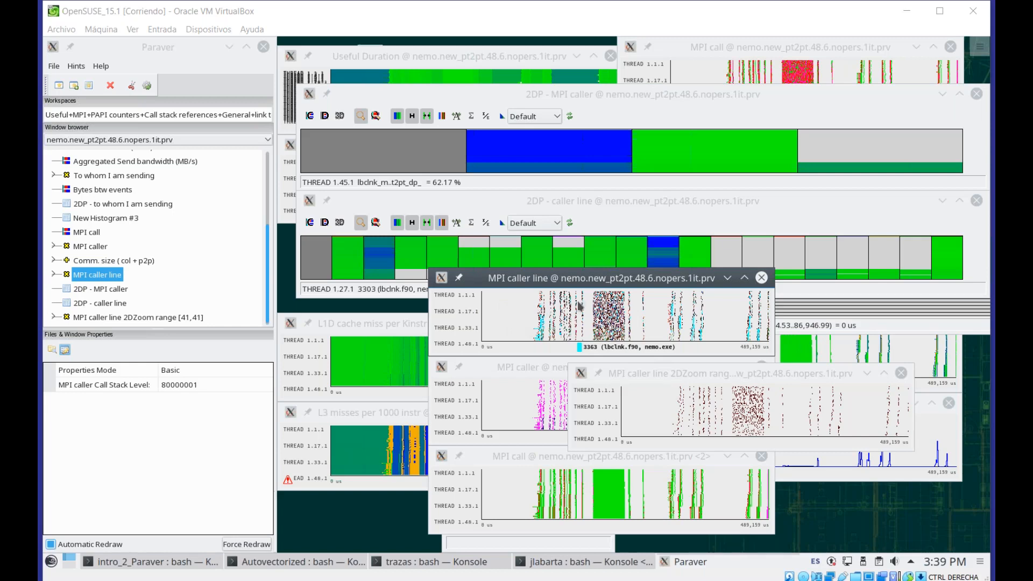